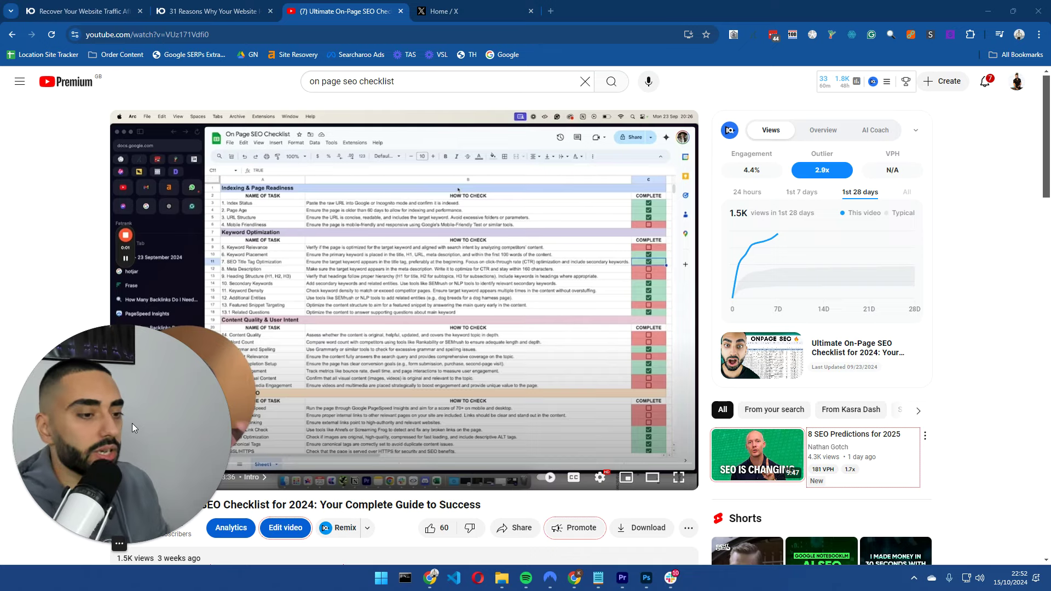
Leave the On-Page SEO checklist video and bring up a new tab's speed-dial start page.
{"action": "left_click_drag", "start_coordinate": [133, 422], "coordinate": [922, 221]}
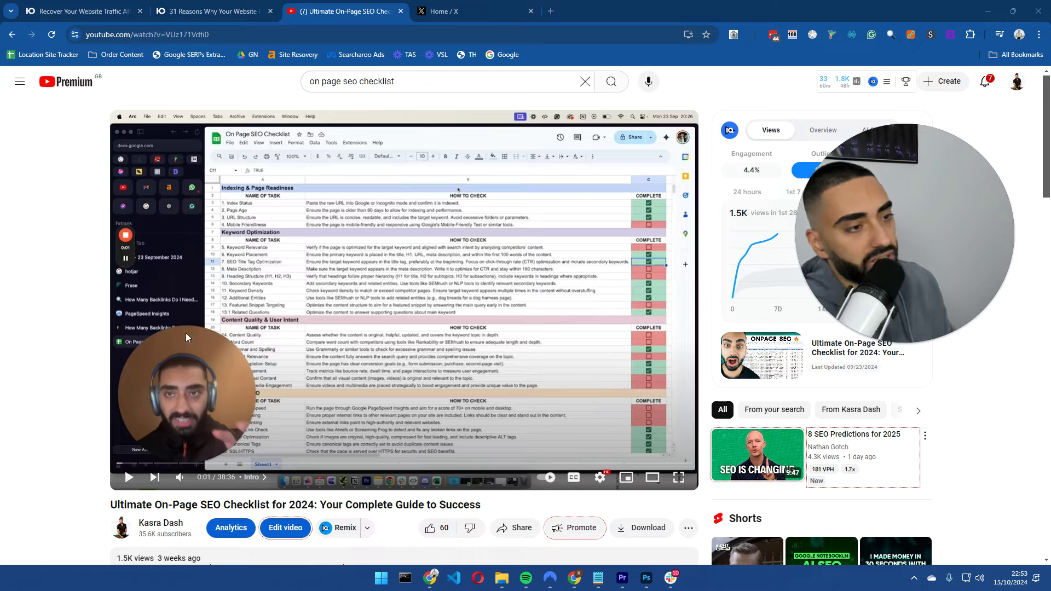
{"action": "scroll", "coordinate": [185, 332], "scroll_direction": "down", "scroll_amount": 5}
Load kasradash.com in a new tab and open its On Page SEO archive.
{"action": "left_click", "coordinate": [550, 11]}
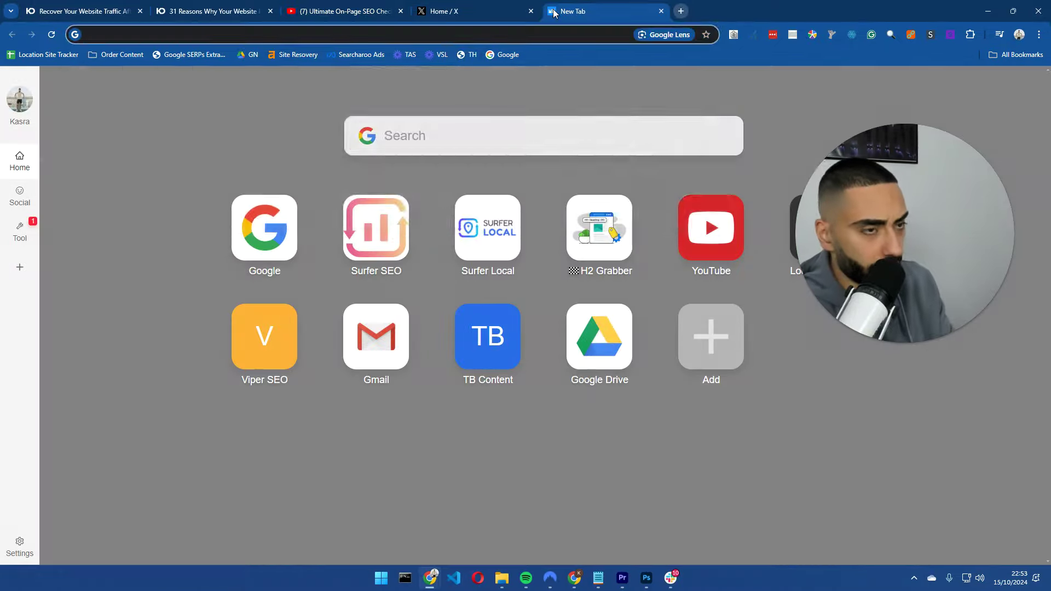
{"action": "type", "text": "kasra"}
{"action": "key", "text": "Return"}
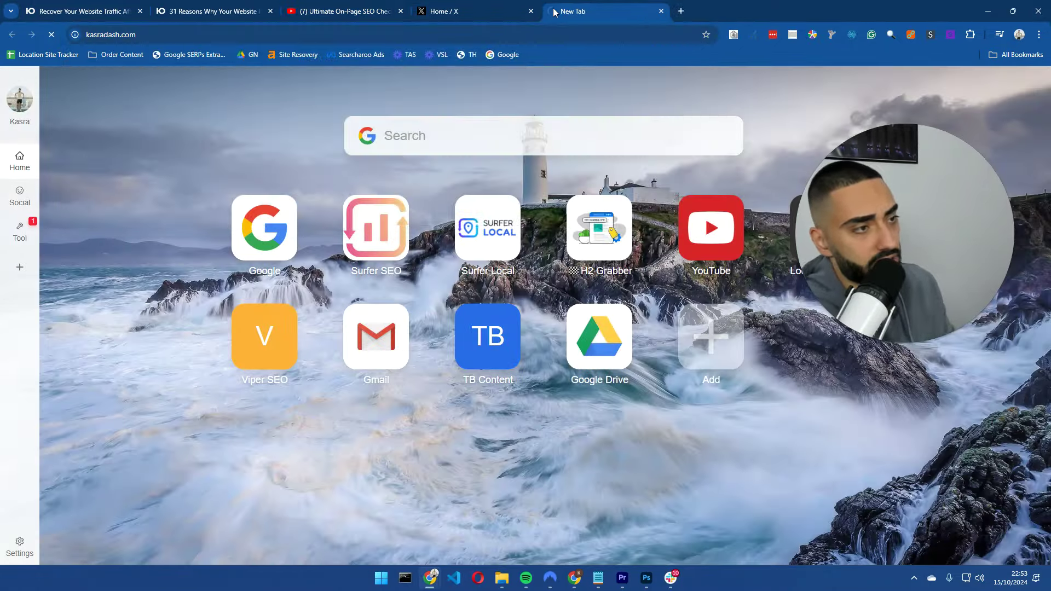
{"action": "left_click_drag", "start_coordinate": [553, 8], "coordinate": [475, 5]}
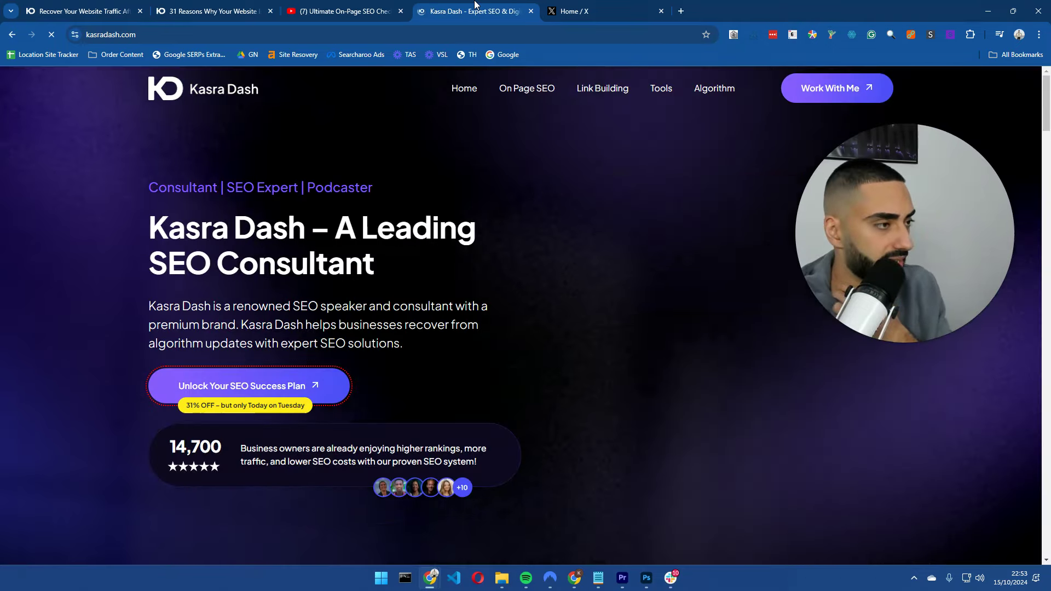
{"action": "left_click", "coordinate": [526, 88]}
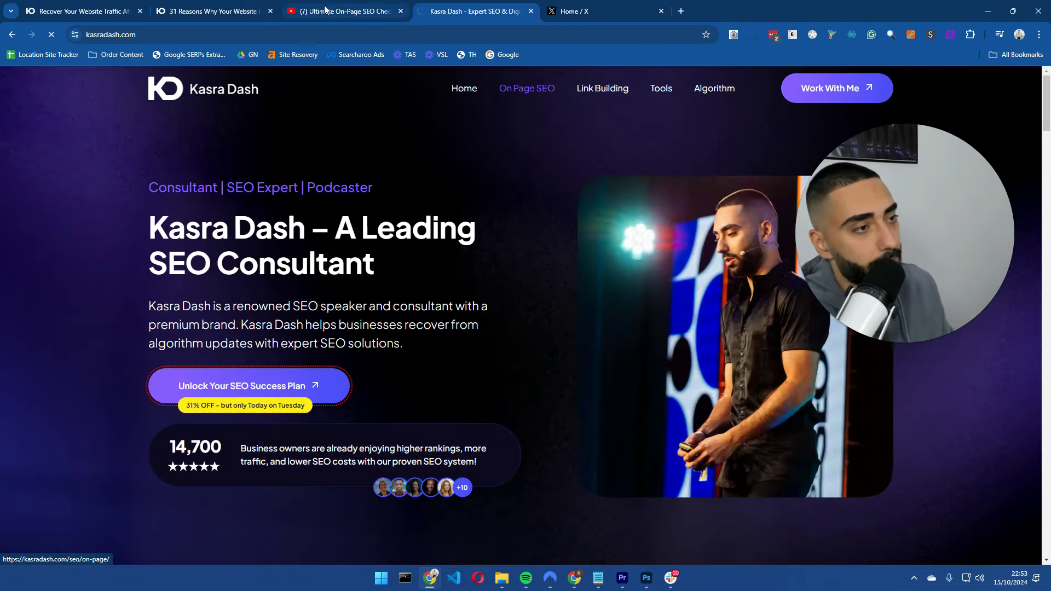
Open the On Page SEO Checklist article, scroll to its sign-up form, then return to the video.
{"action": "left_click", "coordinate": [325, 9]}
{"action": "scroll", "coordinate": [290, 223], "scroll_direction": "up", "scroll_amount": 6}
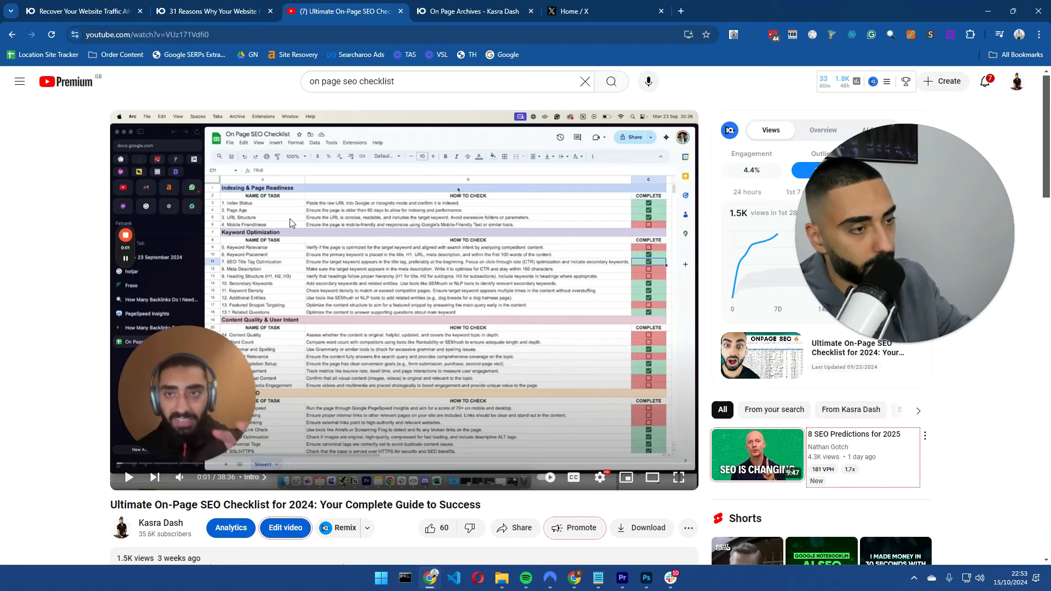
{"action": "key", "text": "ctrl+Tab"}
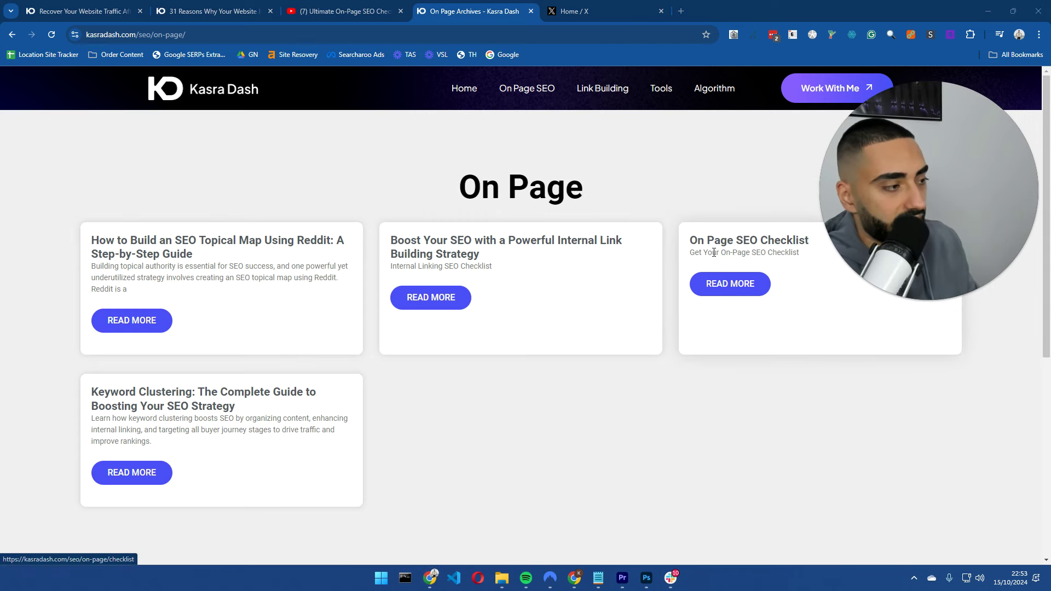
{"action": "left_click", "coordinate": [725, 268]}
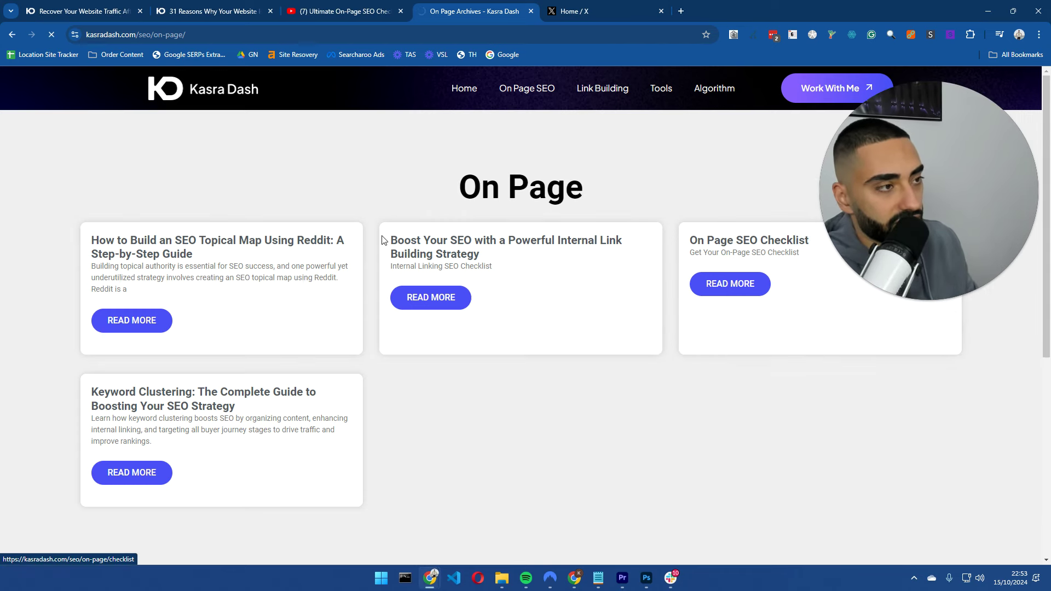
{"action": "scroll", "coordinate": [432, 250], "scroll_direction": "down", "scroll_amount": 8}
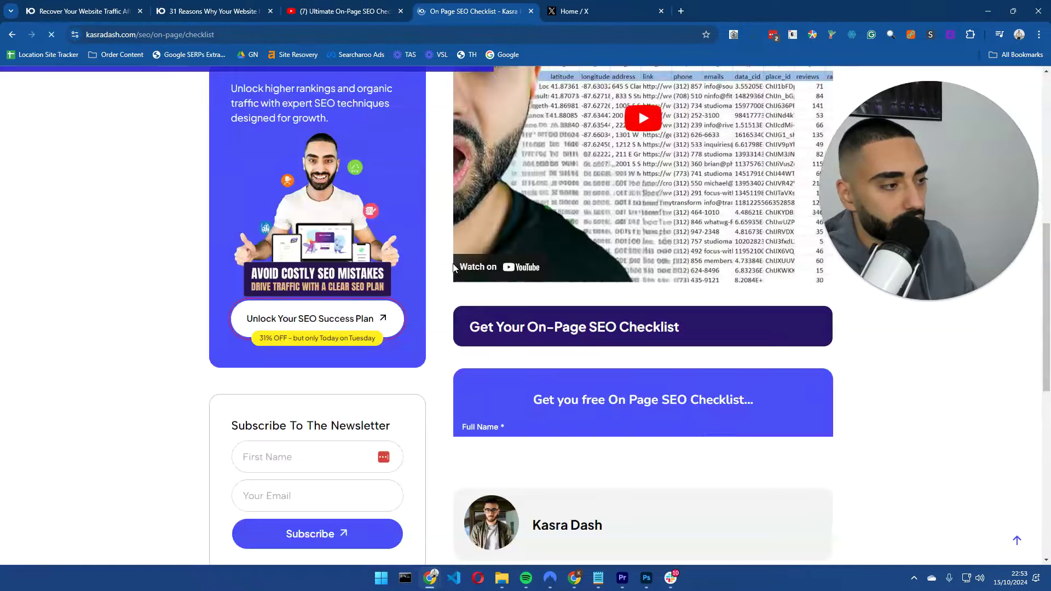
{"action": "scroll", "coordinate": [562, 258], "scroll_direction": "down", "scroll_amount": 5}
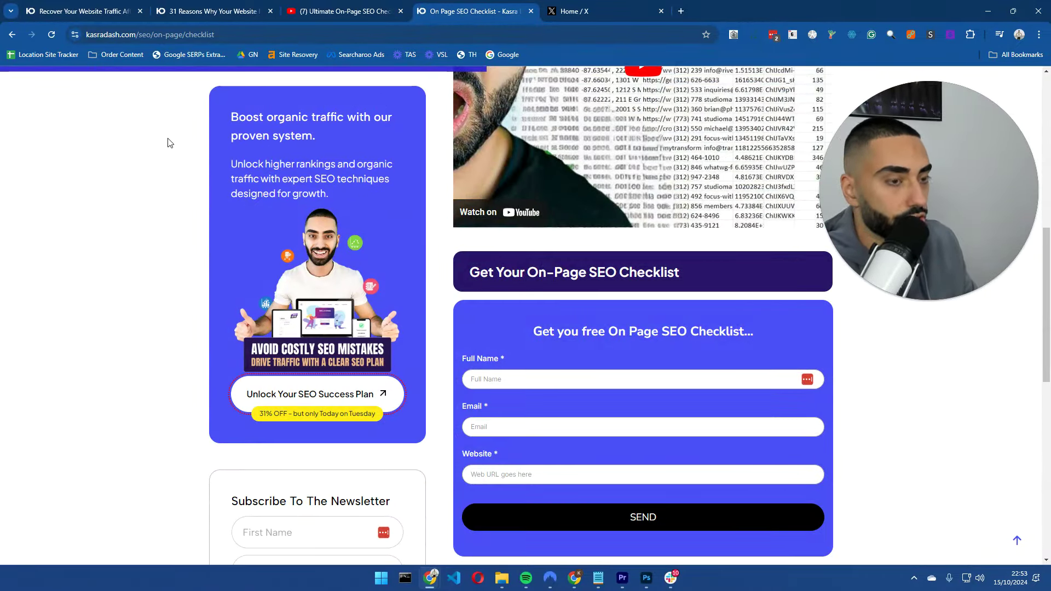
{"action": "key", "text": "ctrl+shift+Tab"}
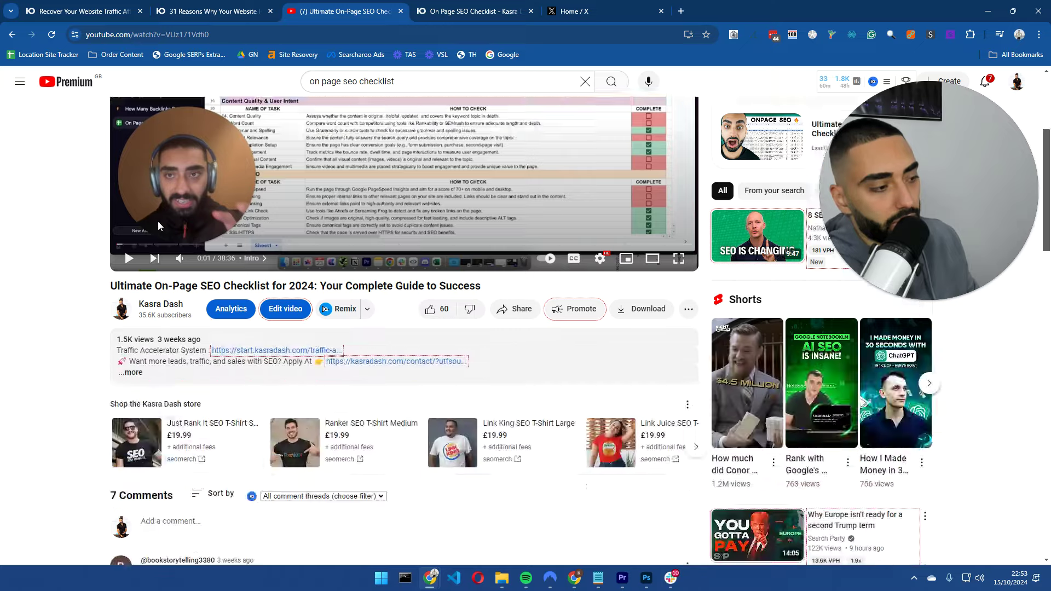
Expand the video description and open its transcript panel.
{"action": "scroll", "coordinate": [159, 226], "scroll_direction": "down", "scroll_amount": 4}
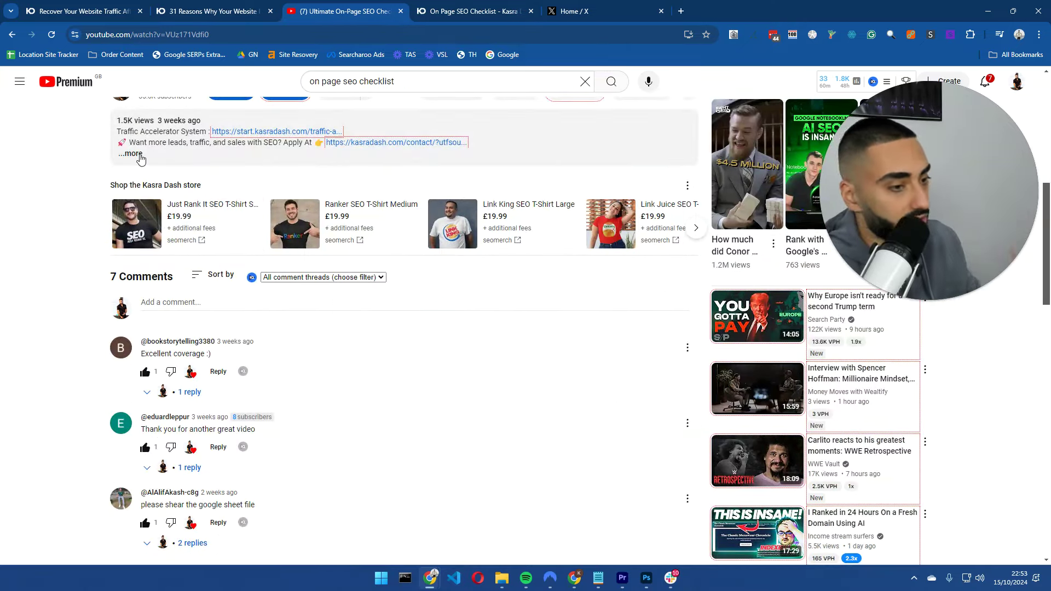
{"action": "left_click", "coordinate": [134, 154]}
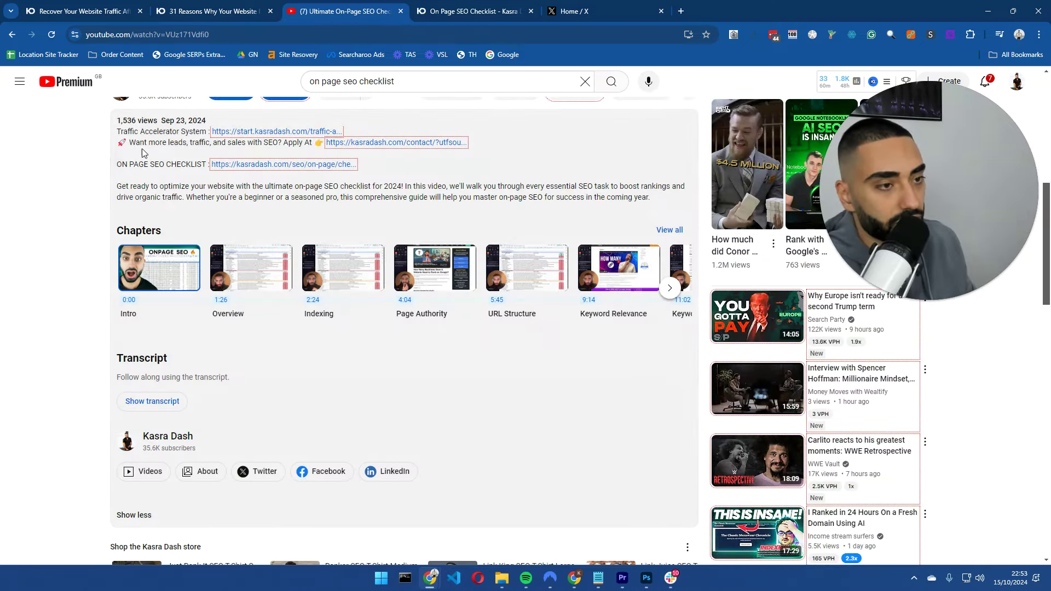
{"action": "scroll", "coordinate": [136, 392], "scroll_direction": "down", "scroll_amount": 3}
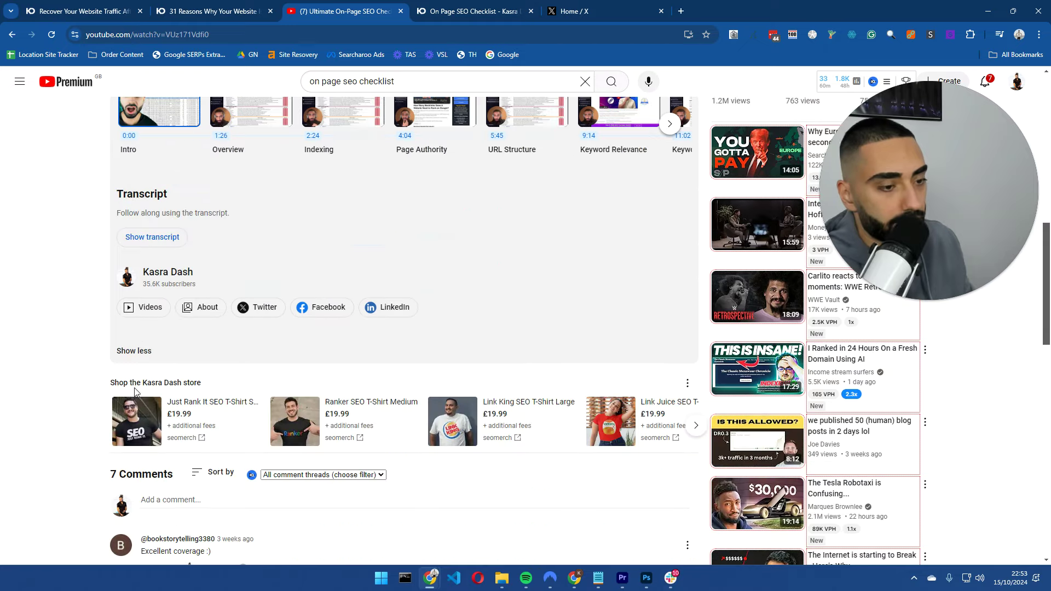
{"action": "left_click", "coordinate": [142, 352]}
{"action": "left_click", "coordinate": [229, 211]}
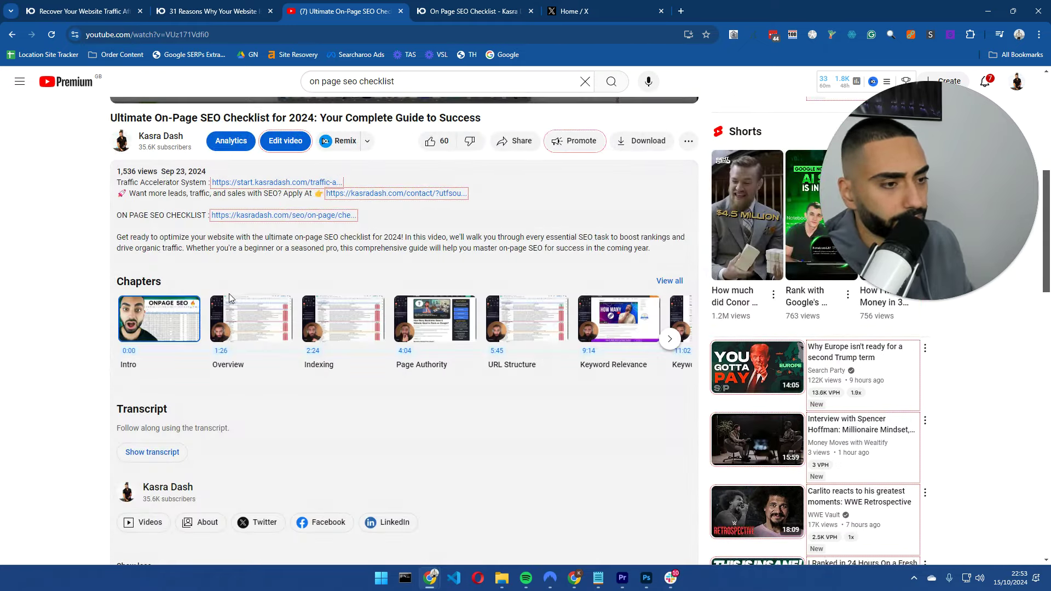
{"action": "scroll", "coordinate": [230, 382], "scroll_direction": "down", "scroll_amount": 1}
{"action": "left_click", "coordinate": [141, 397]}
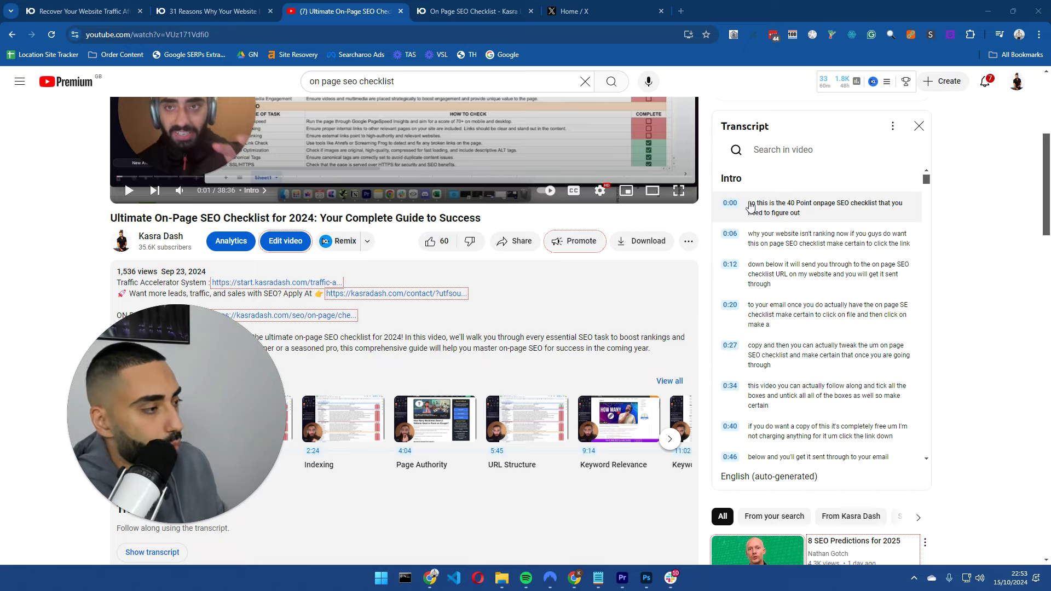
Select the entire transcript and copy it.
{"action": "left_click_drag", "start_coordinate": [750, 206], "coordinate": [821, 274]}
{"action": "left_click", "coordinate": [735, 219]}
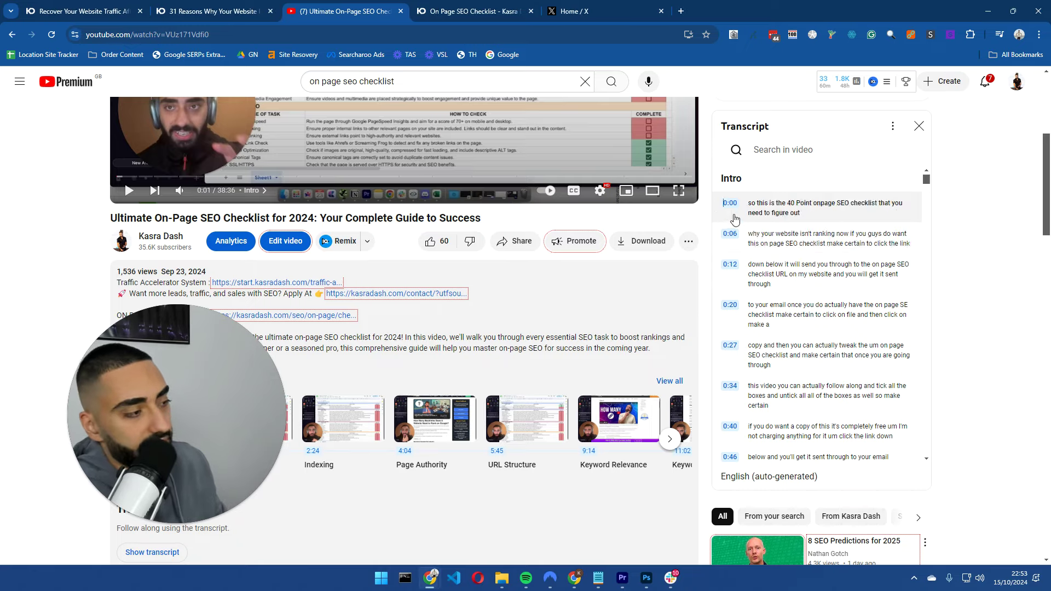
{"action": "left_click_drag", "start_coordinate": [735, 219], "coordinate": [860, 463]}
{"action": "right_click", "coordinate": [835, 454]}
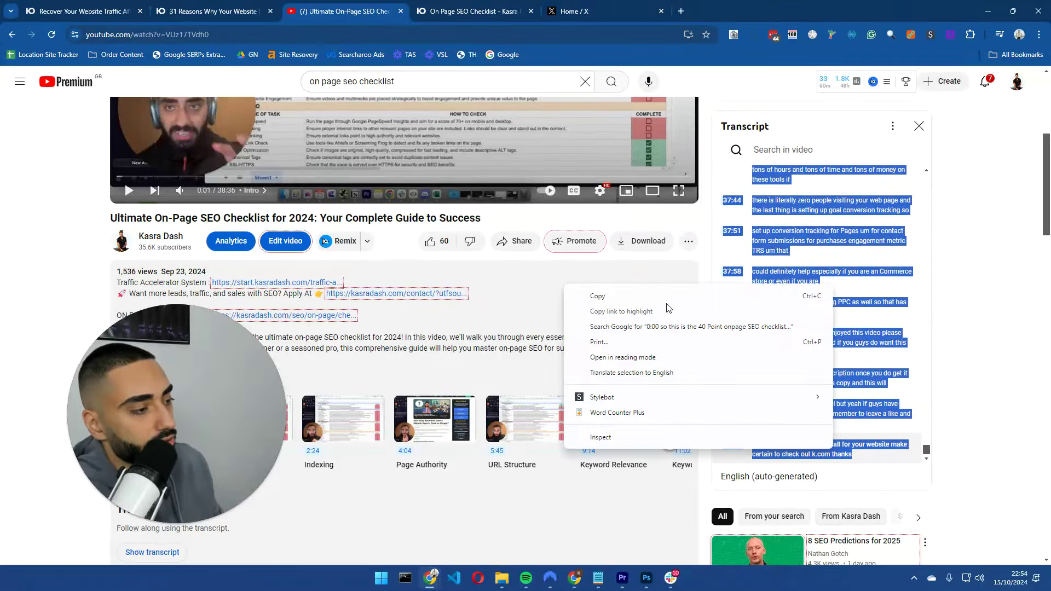
{"action": "left_click", "coordinate": [597, 293]}
{"action": "left_click", "coordinate": [681, 12]}
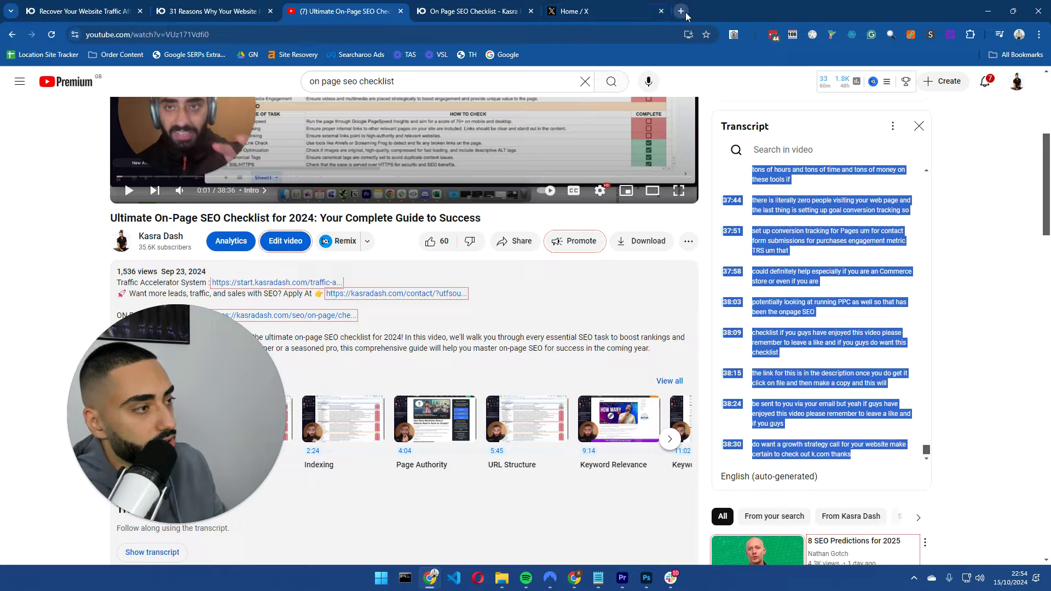
Open chatgpt.com, hide the history sidebar and paste the transcript into a new message.
{"action": "type", "text": "chatgpt"}
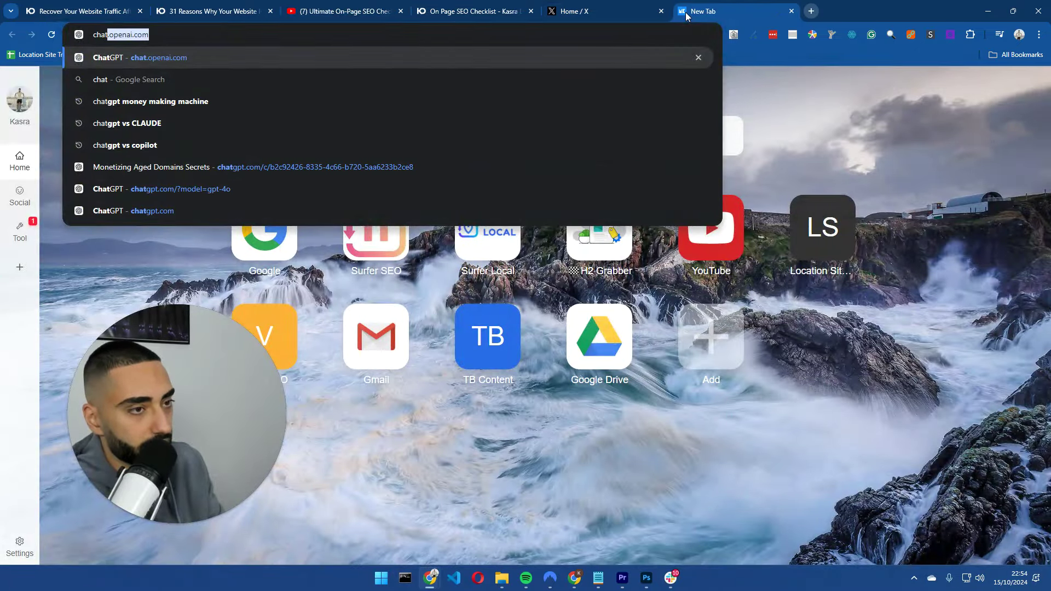
{"action": "key", "text": "Return"}
{"action": "left_click_drag", "start_coordinate": [699, 4], "coordinate": [569, 7]}
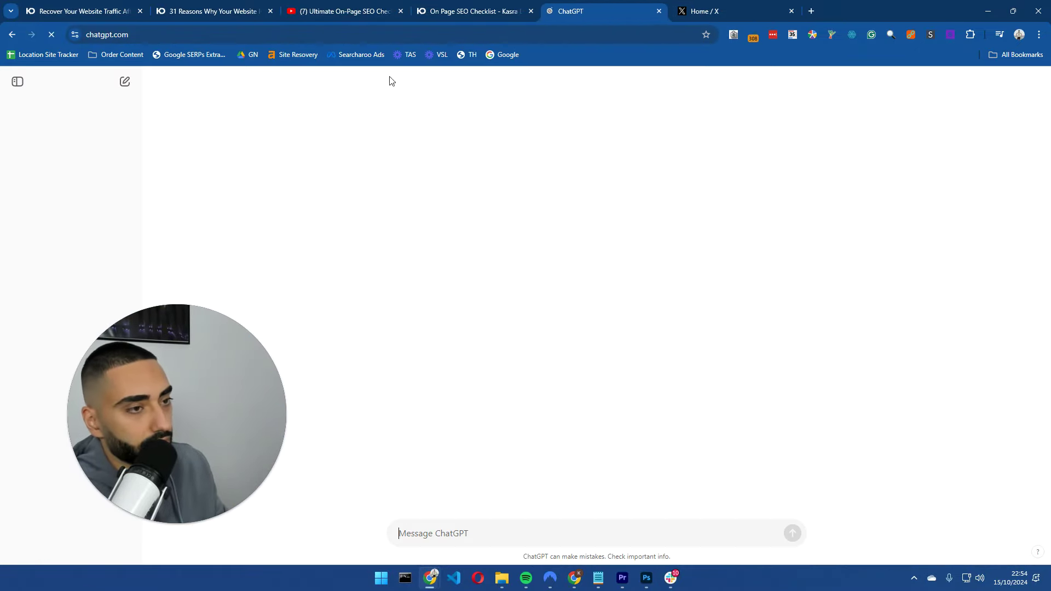
{"action": "left_click", "coordinate": [18, 82]}
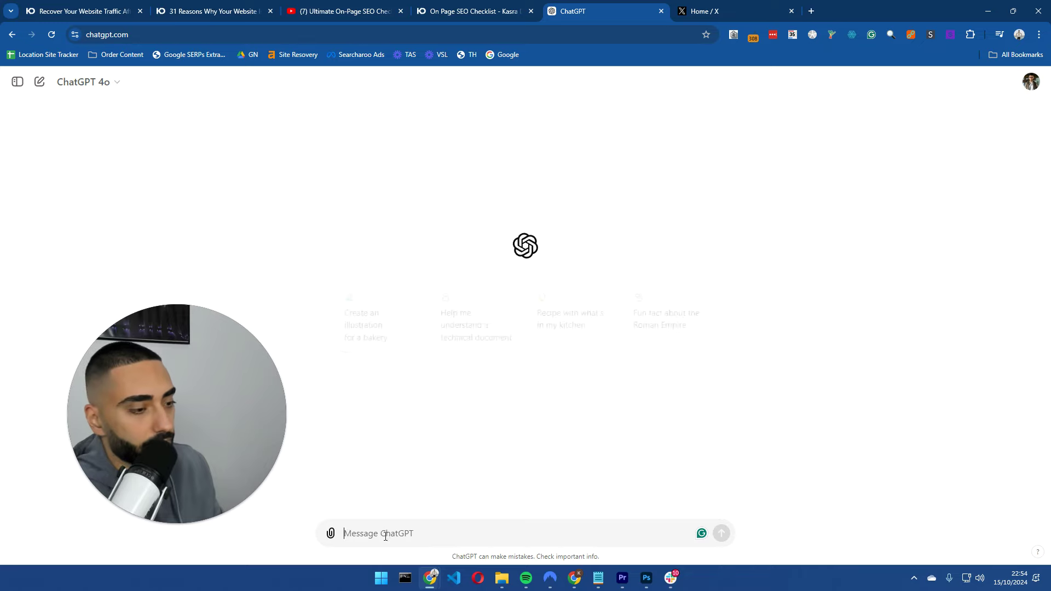
{"action": "key", "text": "ctrl+v"}
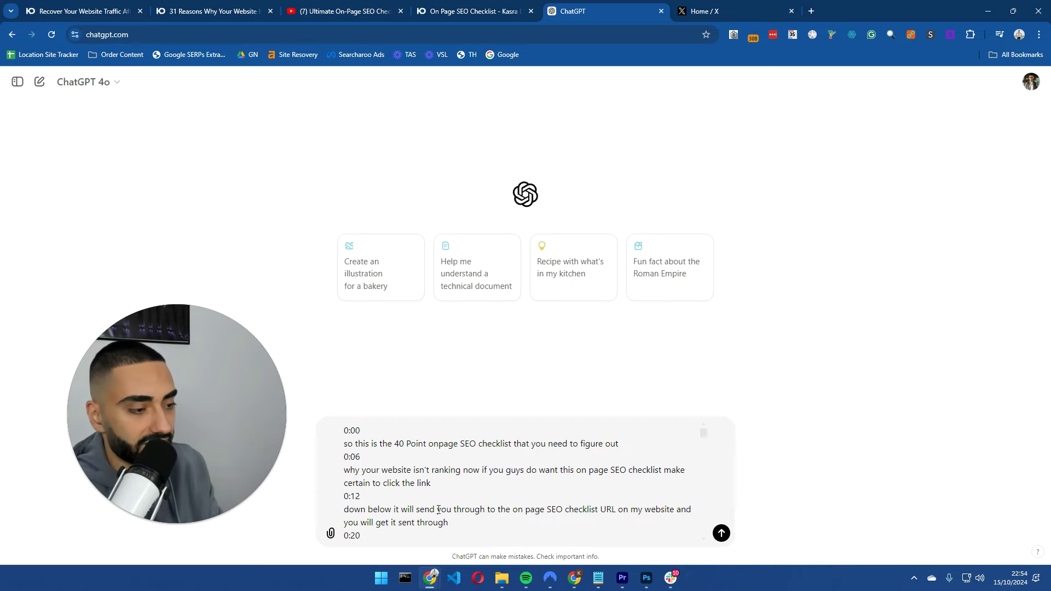
{"action": "key", "text": "shift+Return"}
{"action": "key", "text": "shift+Return"}
{"action": "key", "text": "shift+Return"}
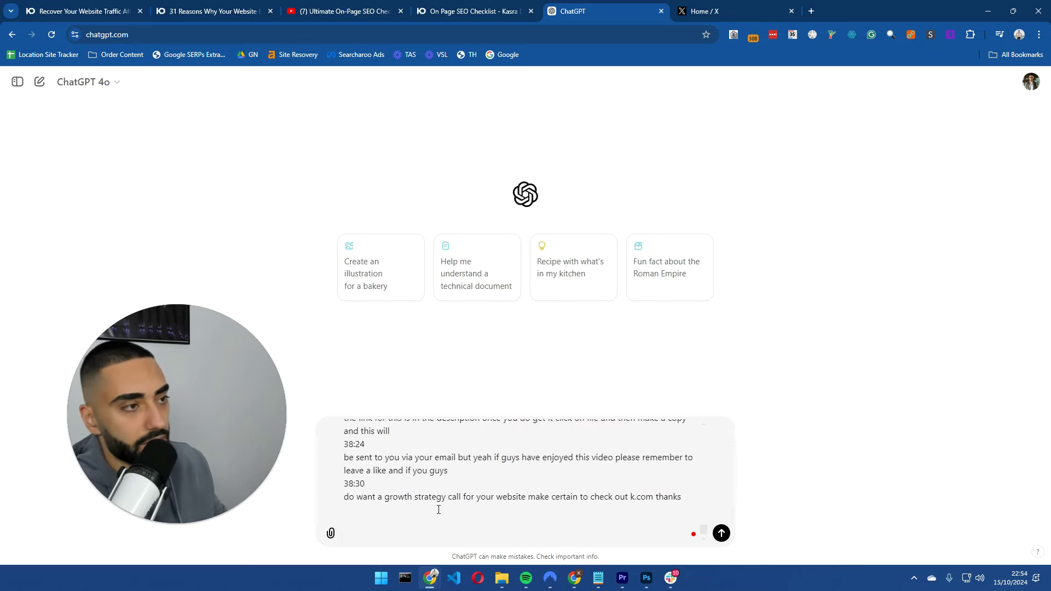
{"action": "left_click", "coordinate": [350, 4]}
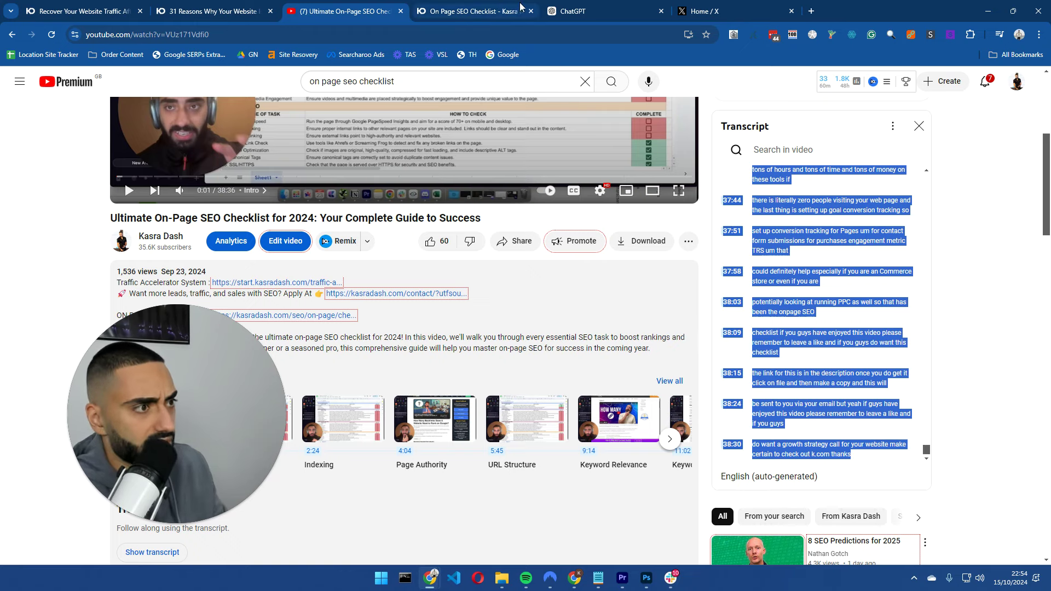
Add 'AND the keyword i want to rank for is on On Page SEO CHhecklist' and send the prompt.
{"action": "left_click_drag", "start_coordinate": [543, 7], "coordinate": [433, 11]}
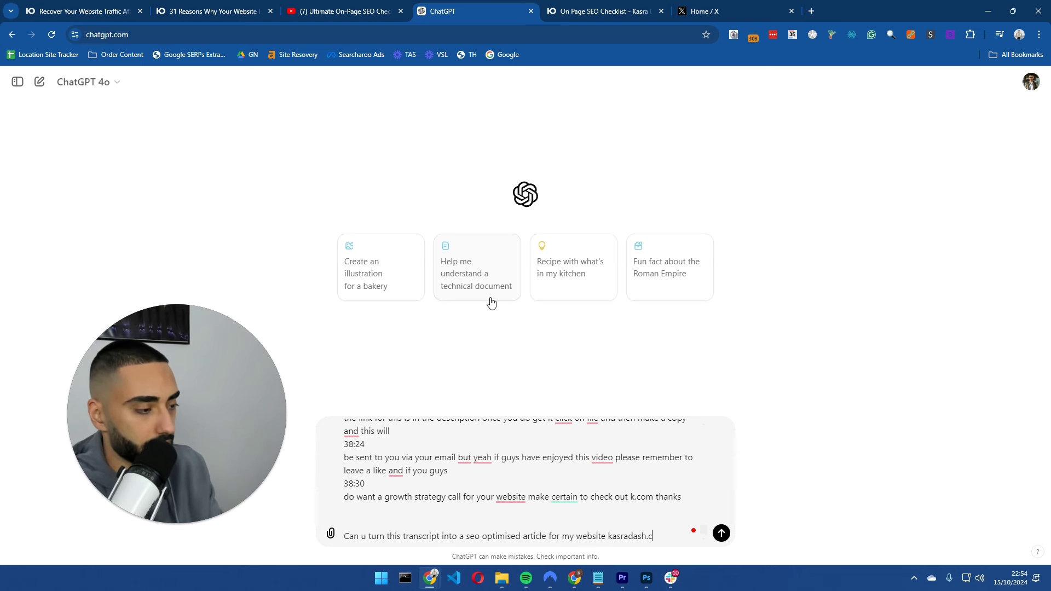
{"action": "key", "text": "shift+Return"}
{"action": "key", "text": "shift+Return"}
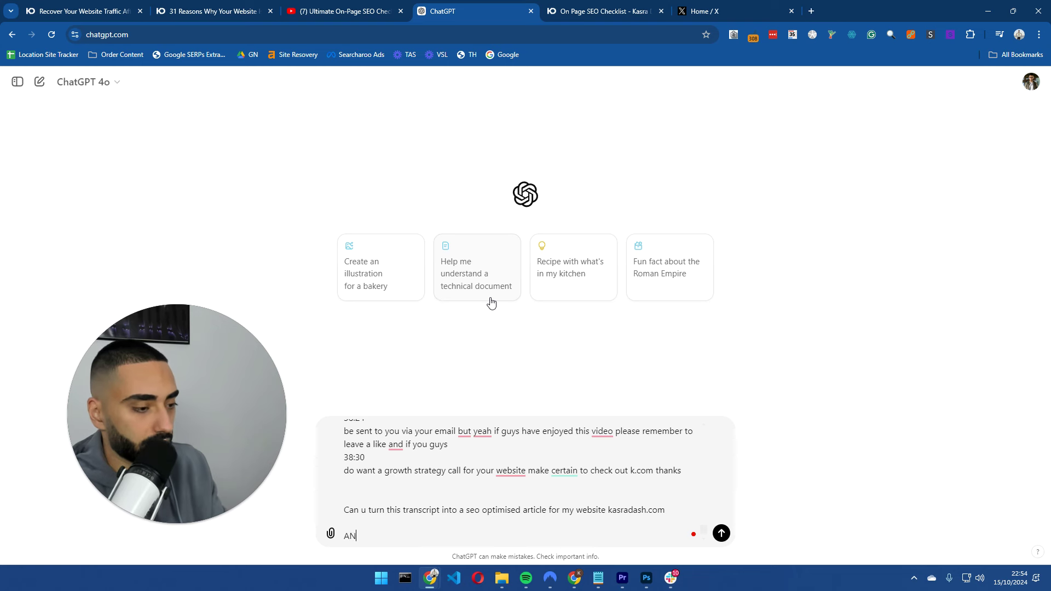
{"action": "type", "text": "AND the keyword"}
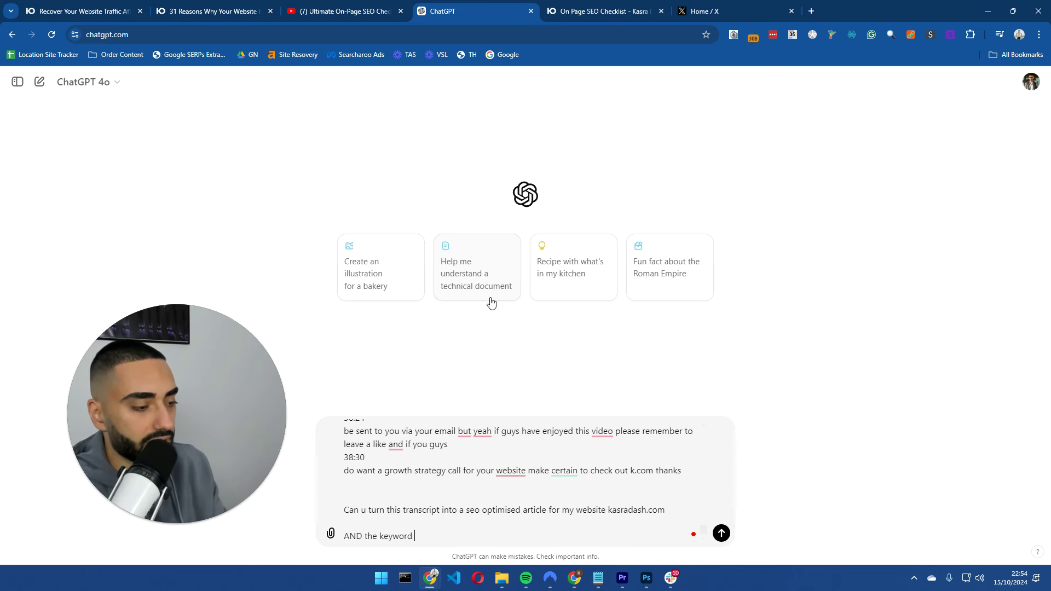
{"action": "type", "text": " i want to rank f"}
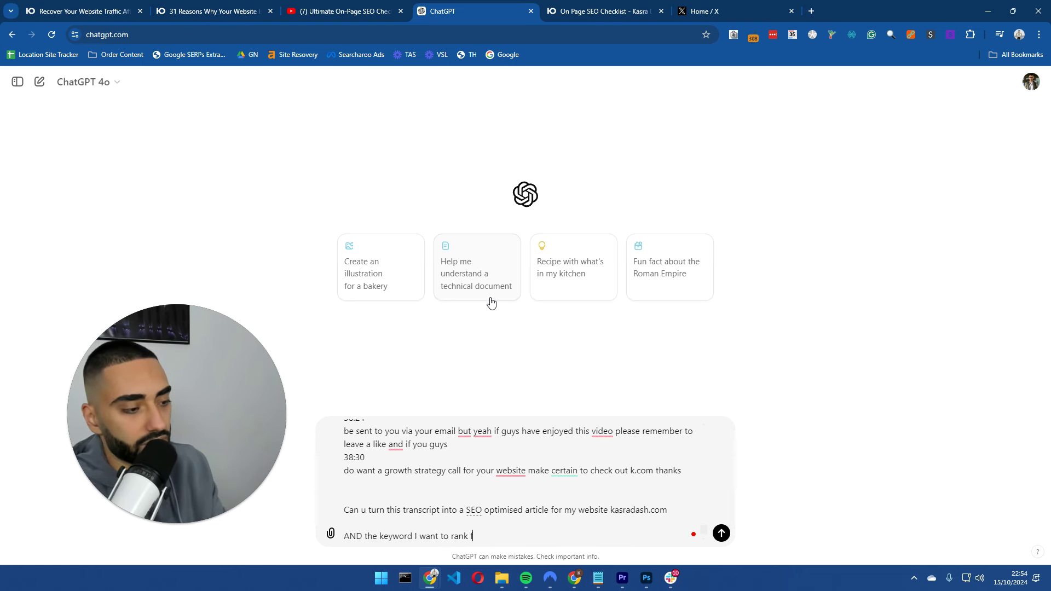
{"action": "type", "text": "or is on"}
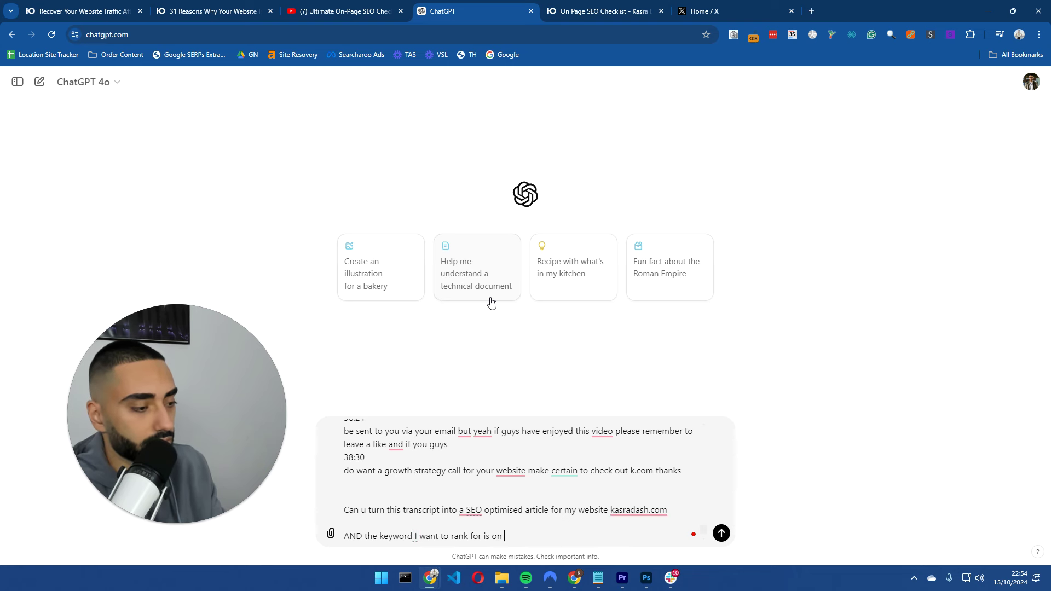
{"action": "type", "text": " On Page SE"}
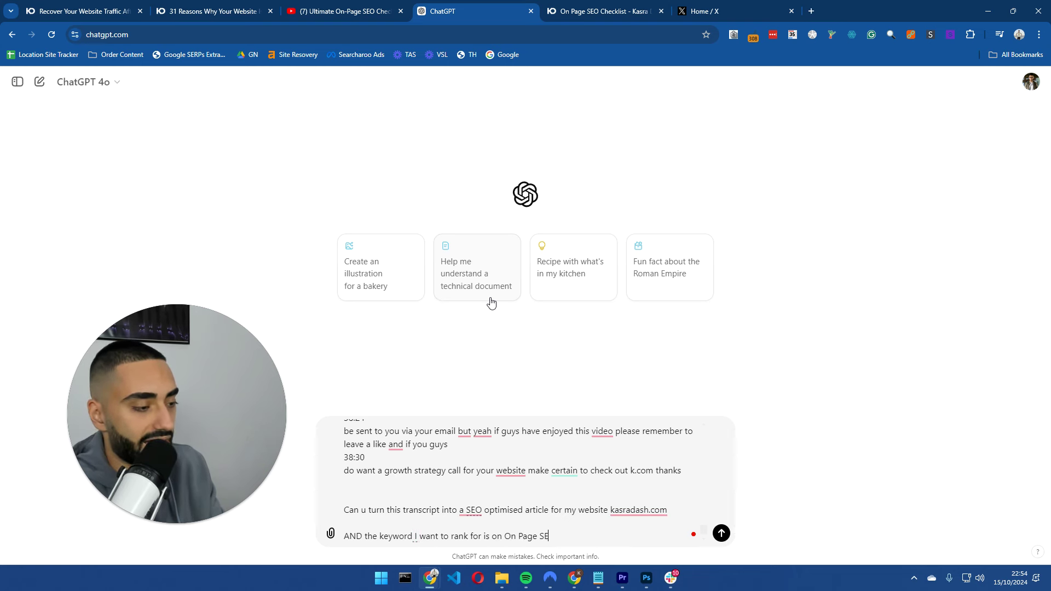
{"action": "type", "text": "O CH"}
{"action": "type", "text": "hecklist"}
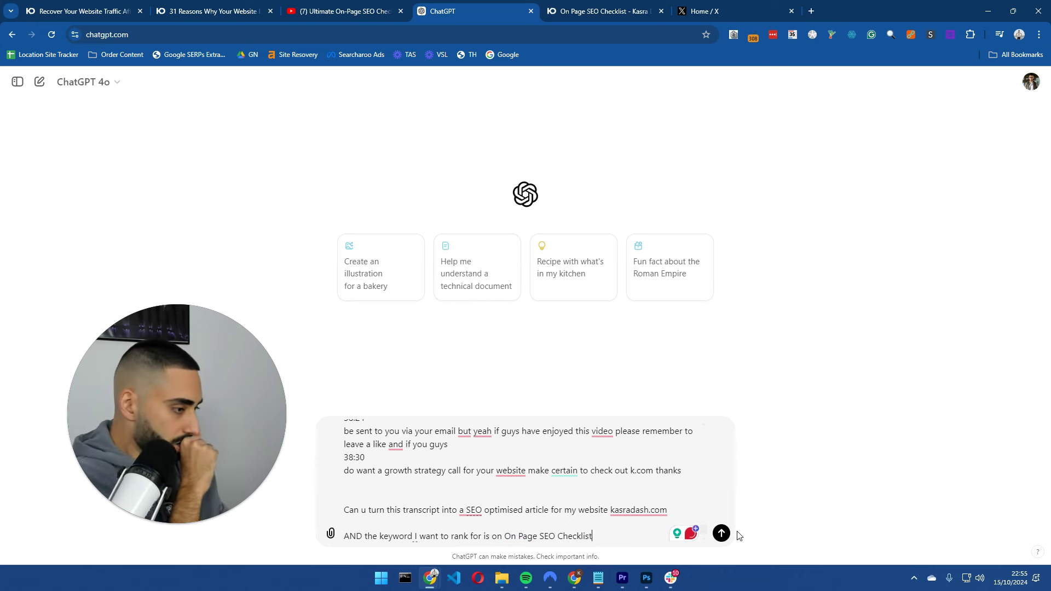
{"action": "key", "text": "Return"}
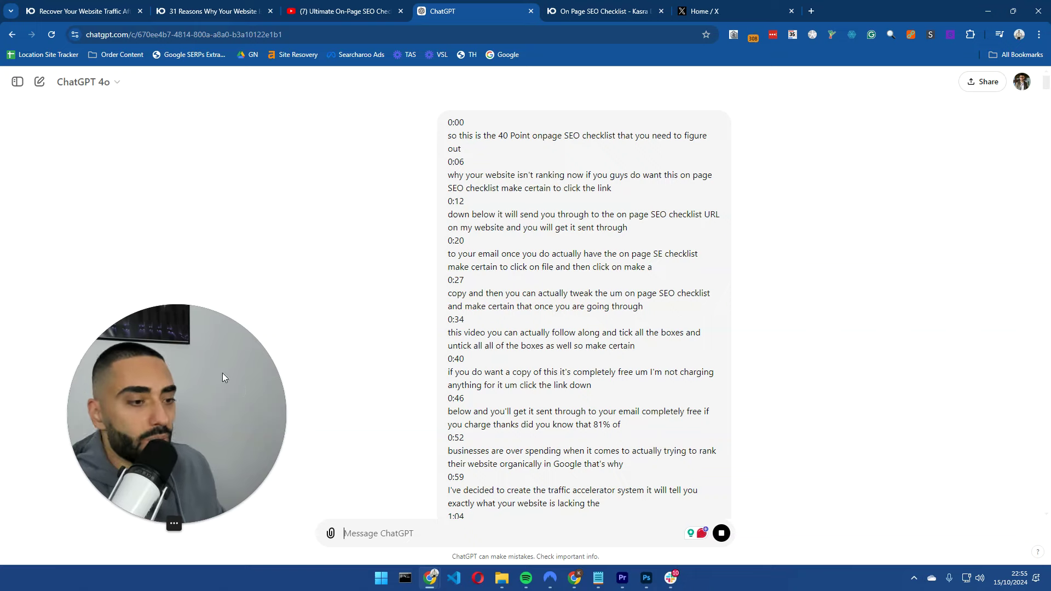
{"action": "left_click_drag", "start_coordinate": [223, 372], "coordinate": [178, 376]}
Open frase.io in a new tab beside ChatGPT and log in.
{"action": "left_click", "coordinate": [811, 11]}
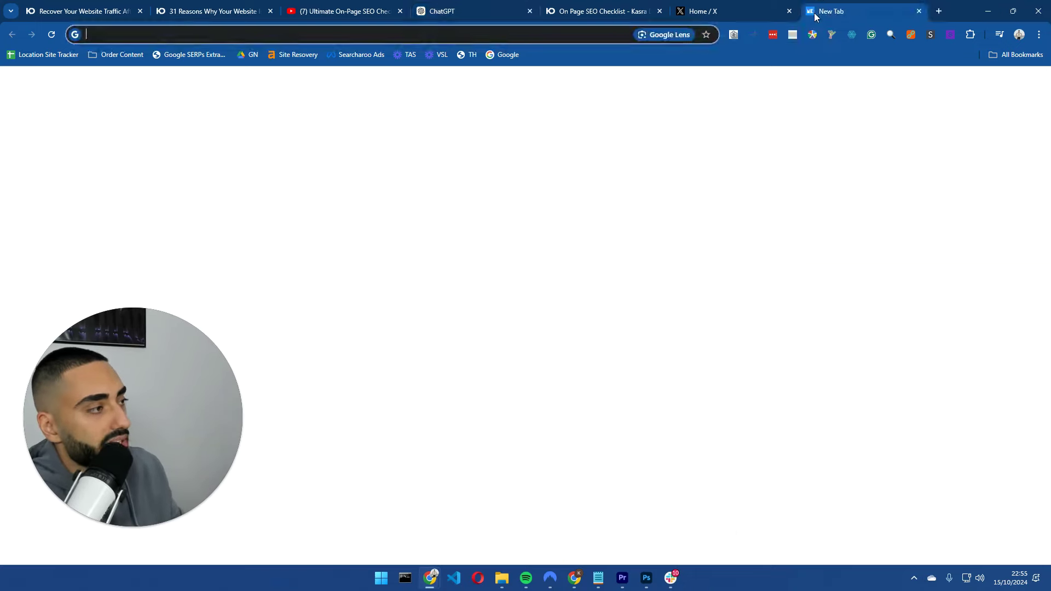
{"action": "left_click_drag", "start_coordinate": [819, 11], "coordinate": [567, 7]}
{"action": "type", "text": "fras"}
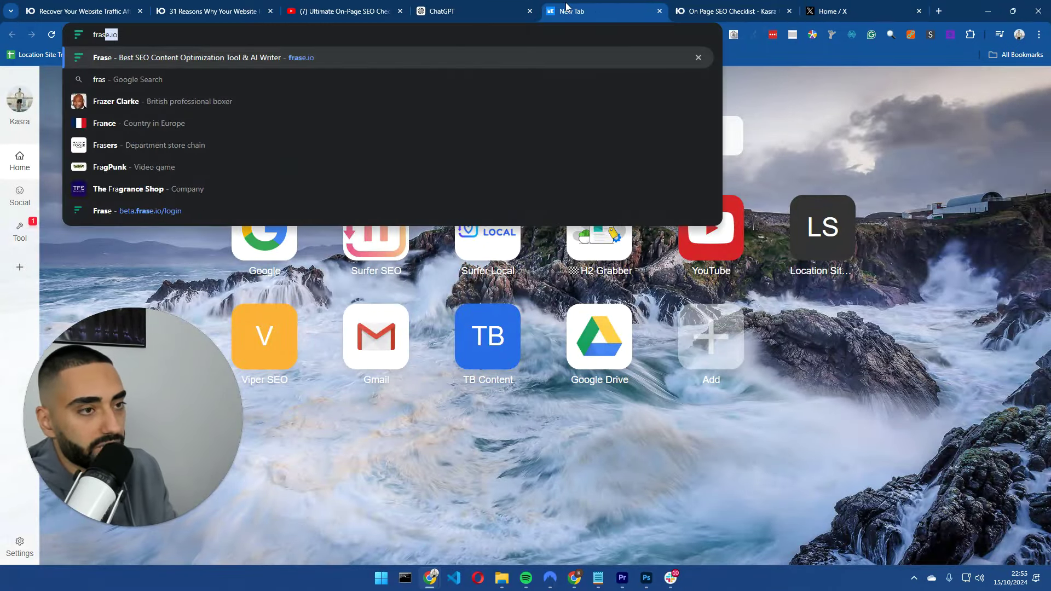
{"action": "key", "text": "Return"}
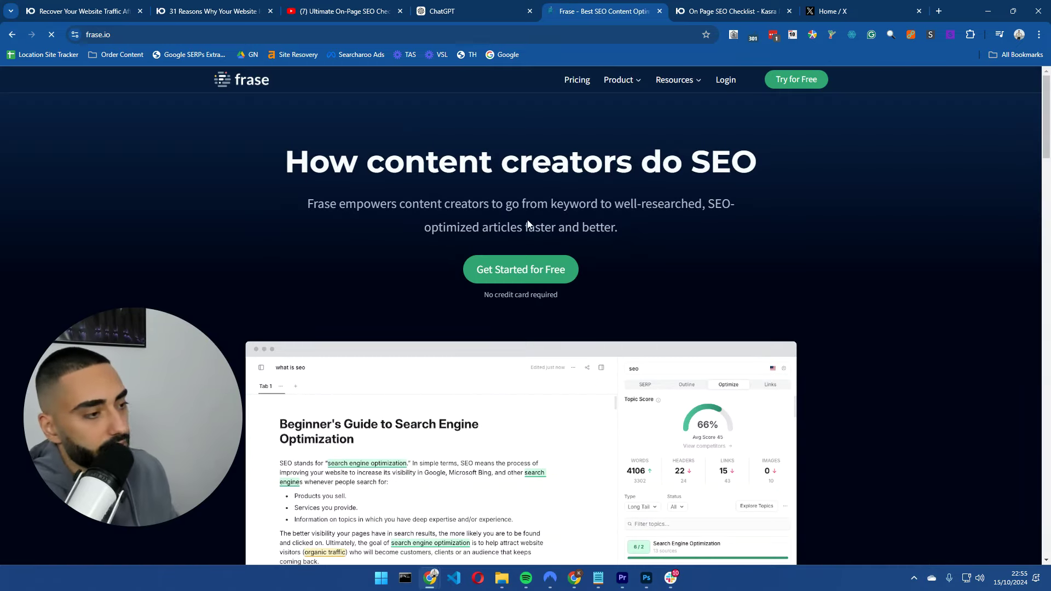
{"action": "left_click", "coordinate": [726, 80]}
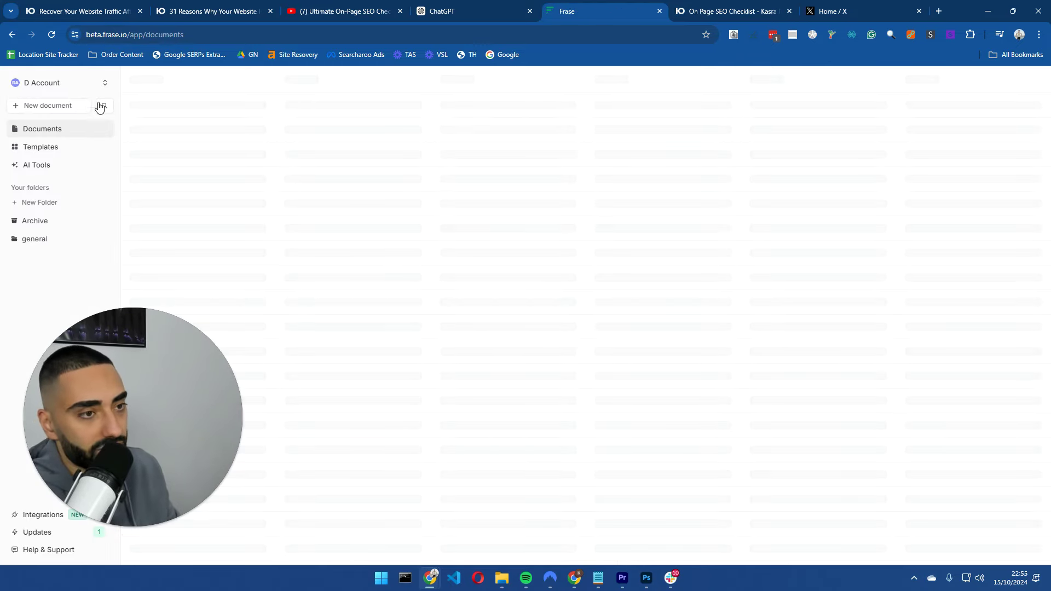
Start an SEO Workflow document with query 'On page SEO Ch', keeping United States as country.
{"action": "left_click", "coordinate": [57, 106]}
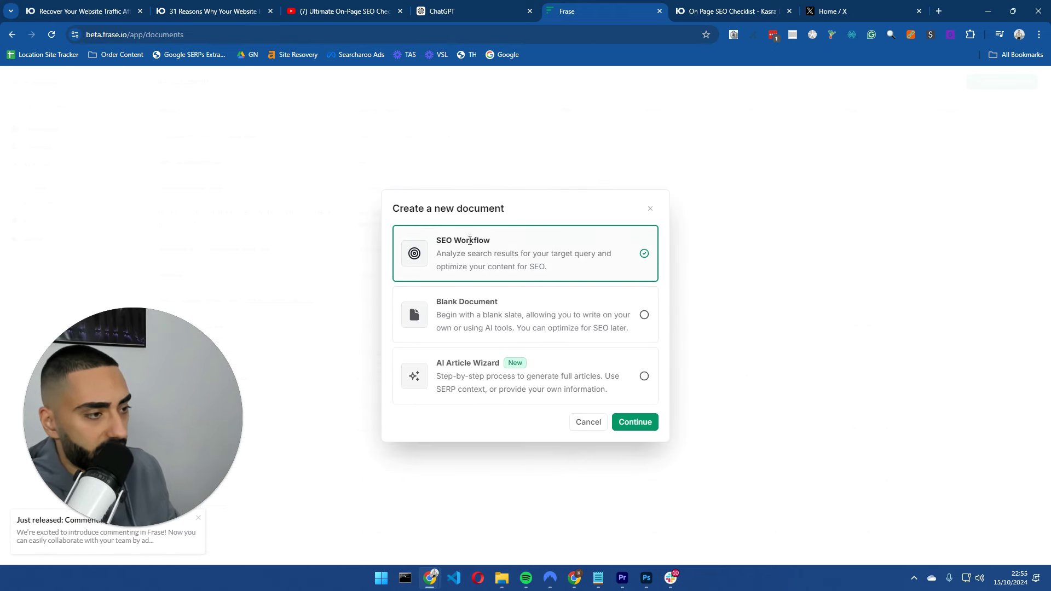
{"action": "left_click", "coordinate": [635, 421]}
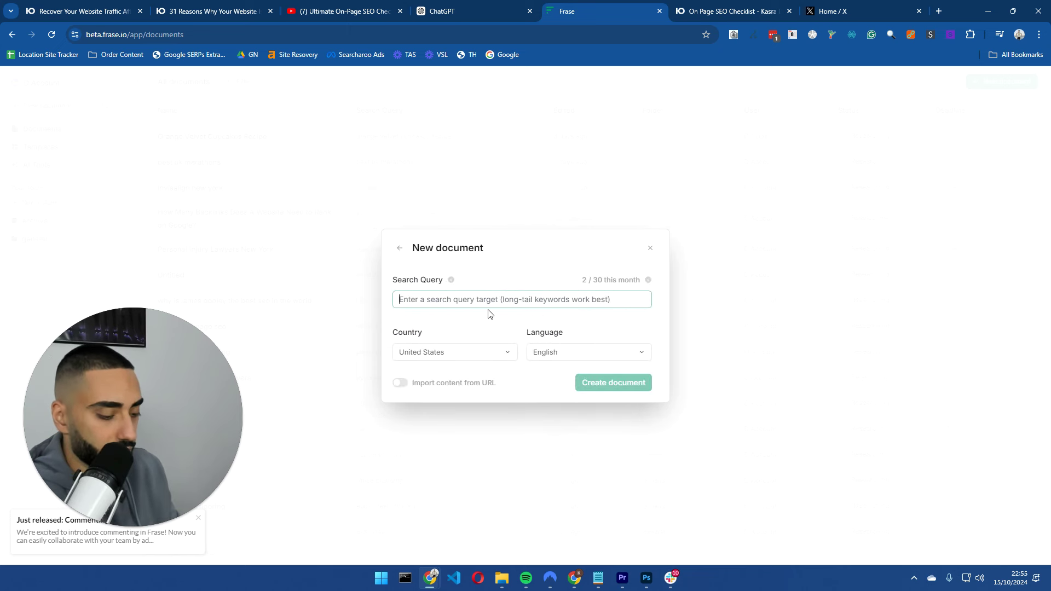
{"action": "type", "text": "On p"}
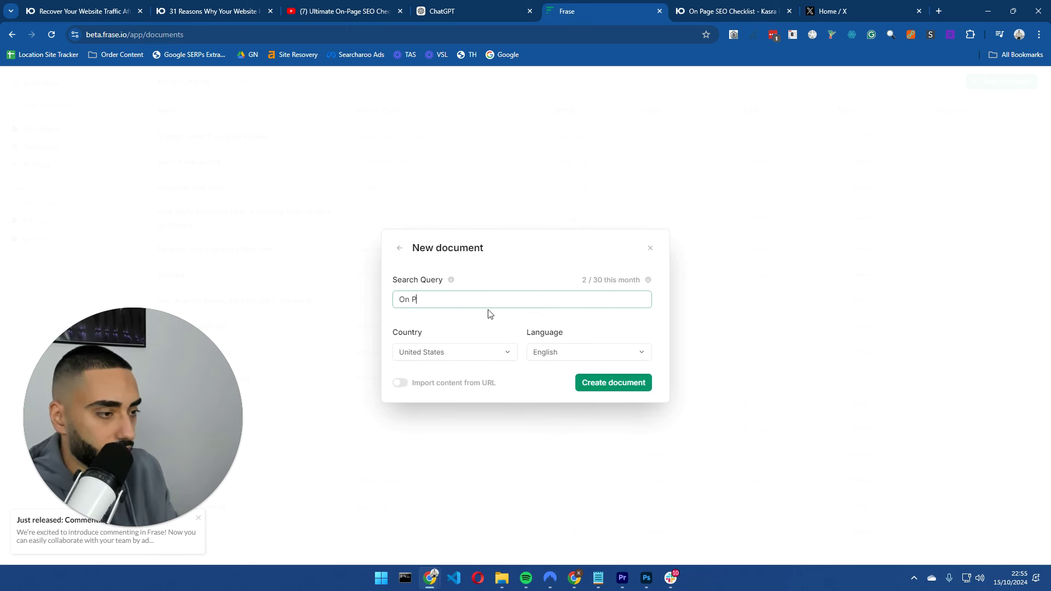
{"action": "type", "text": "age SEO Checklist"}
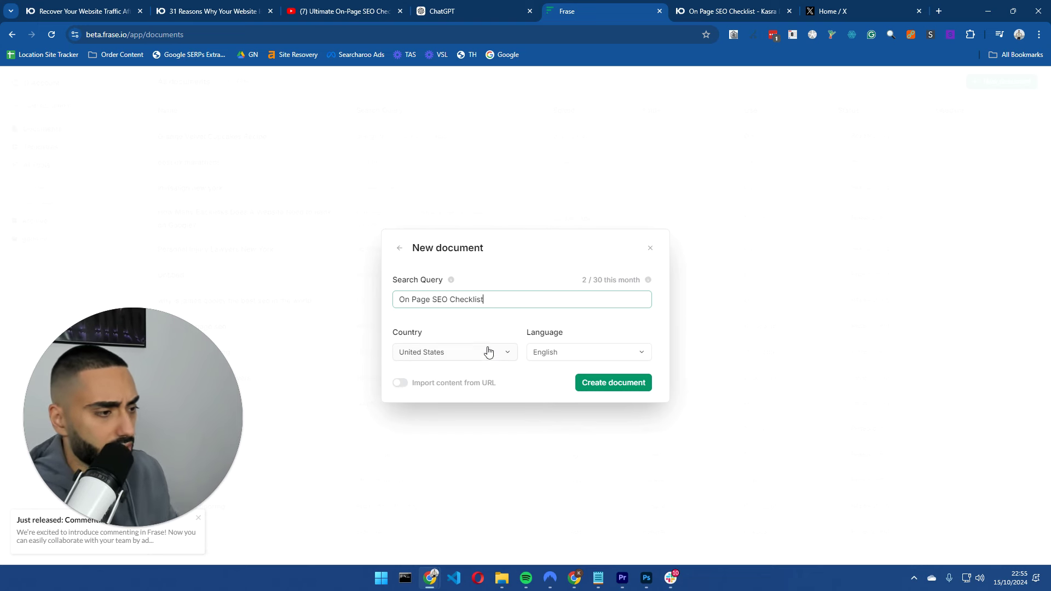
{"action": "left_click", "coordinate": [488, 352]}
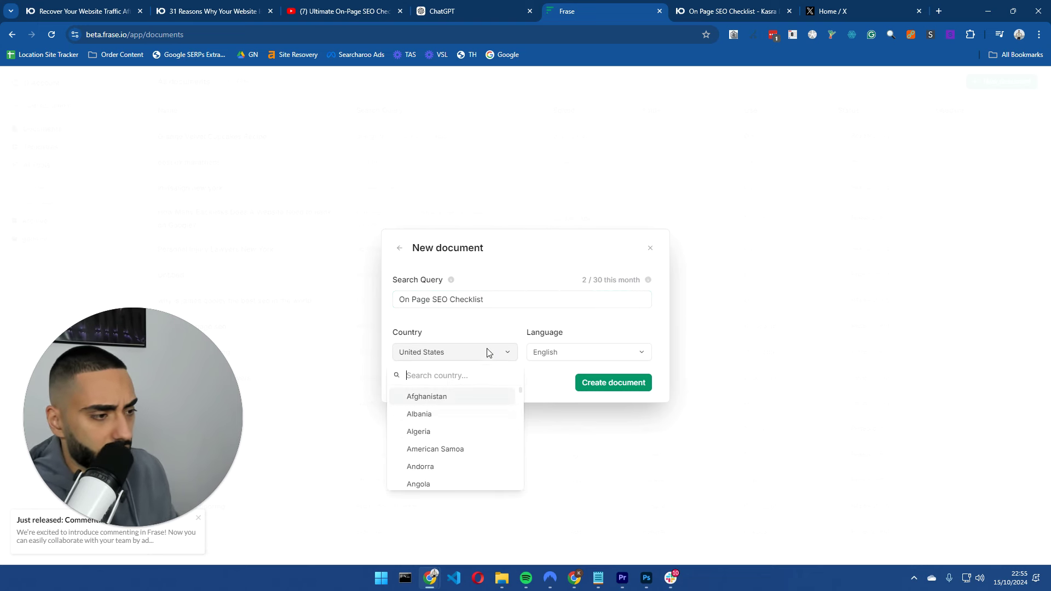
{"action": "left_click", "coordinate": [486, 352]}
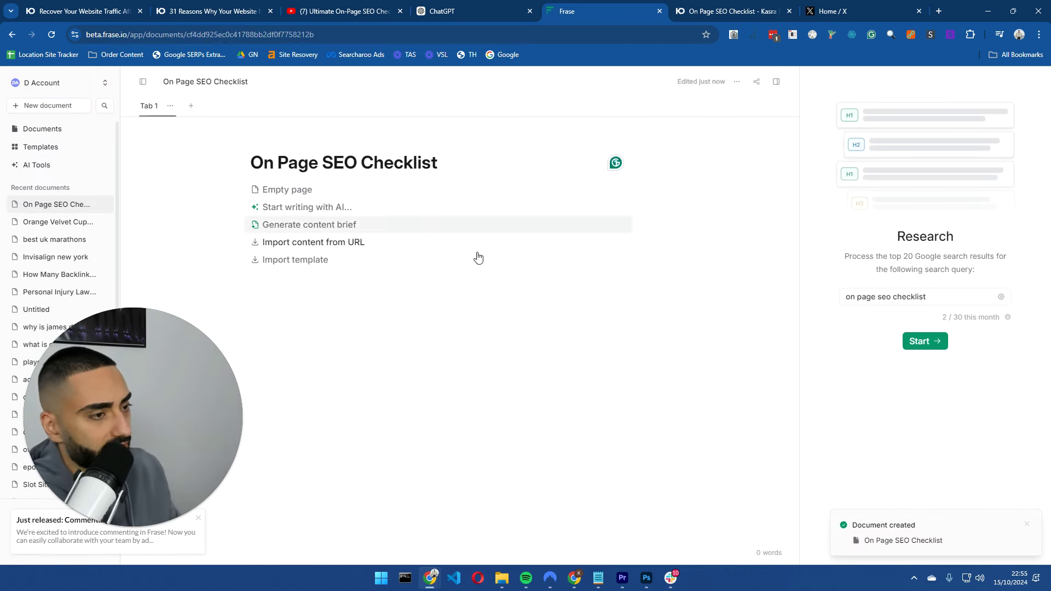
Create the document and start Frase's research on the top Google results.
{"action": "left_click", "coordinate": [933, 342]}
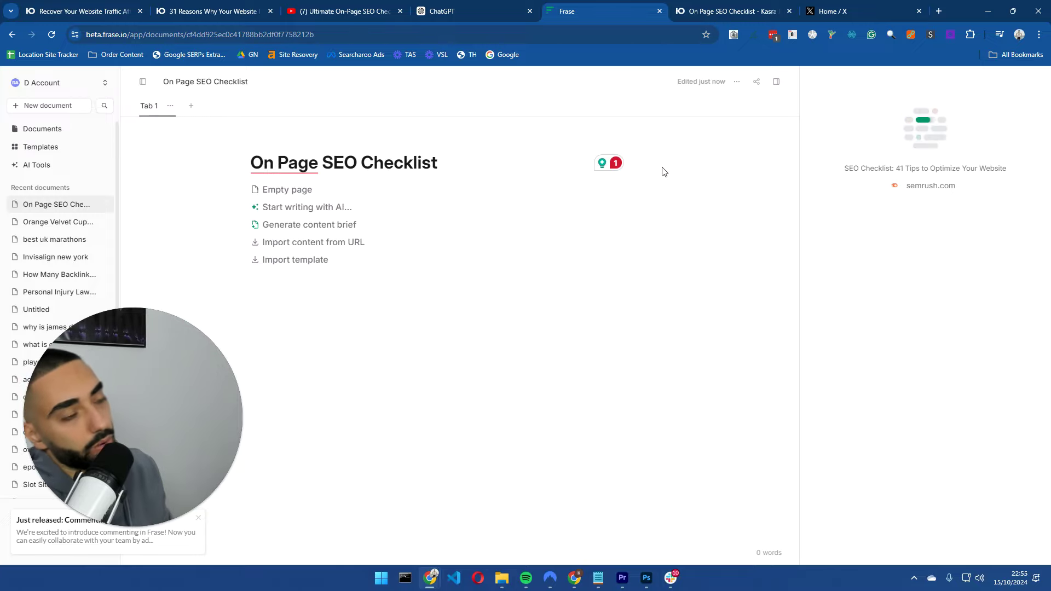
Scroll through ChatGPT's generated article from the step-by-step guide to the Final Notes.
{"action": "left_click", "coordinate": [480, 4]}
{"action": "scroll", "coordinate": [378, 296], "scroll_direction": "down", "scroll_amount": 9}
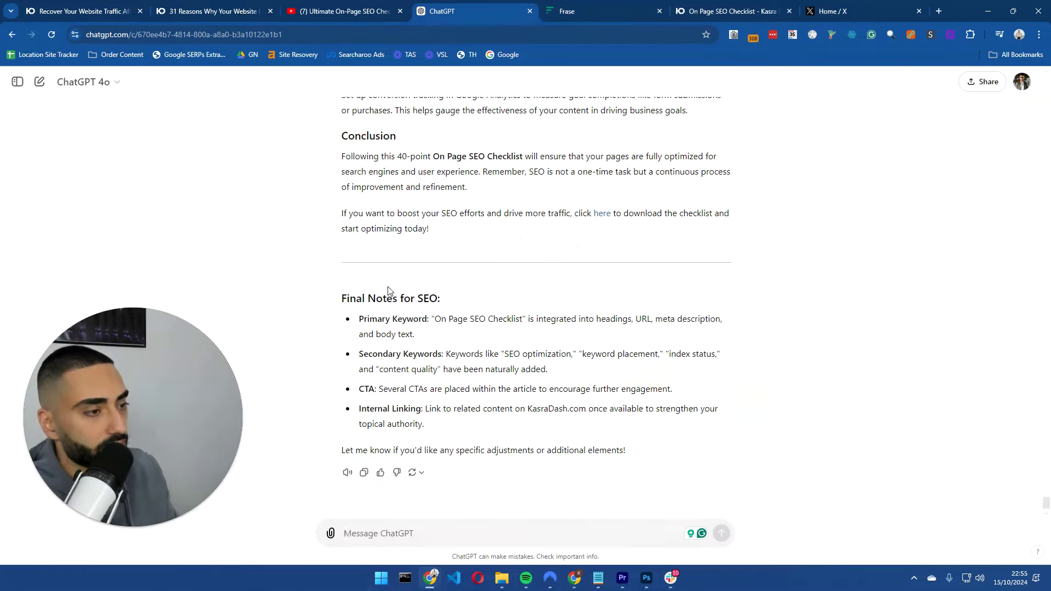
{"action": "scroll", "coordinate": [421, 284], "scroll_direction": "up", "scroll_amount": 4}
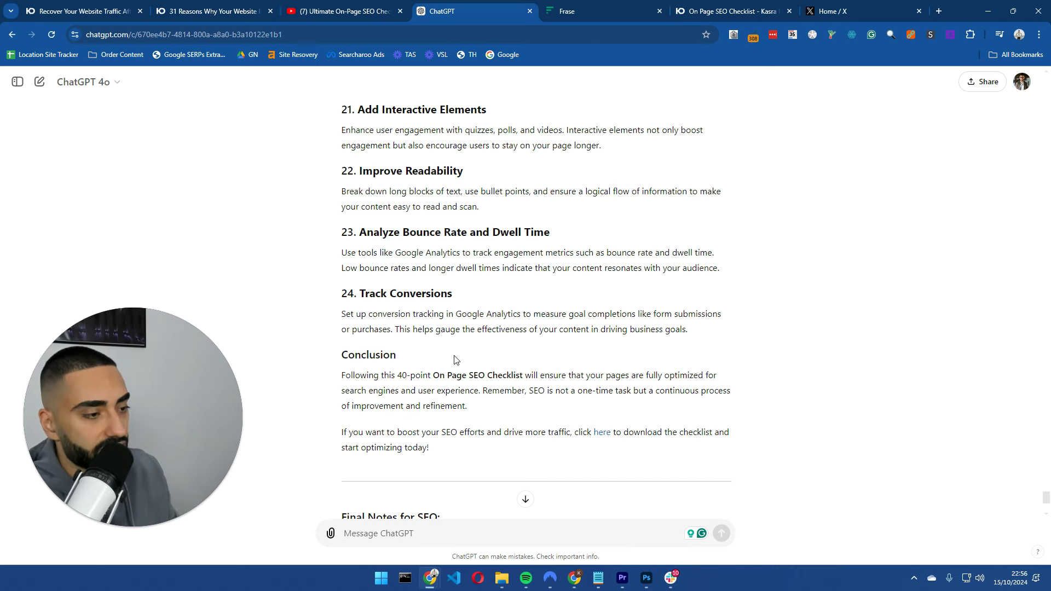
{"action": "scroll", "coordinate": [454, 359], "scroll_direction": "up", "scroll_amount": 6}
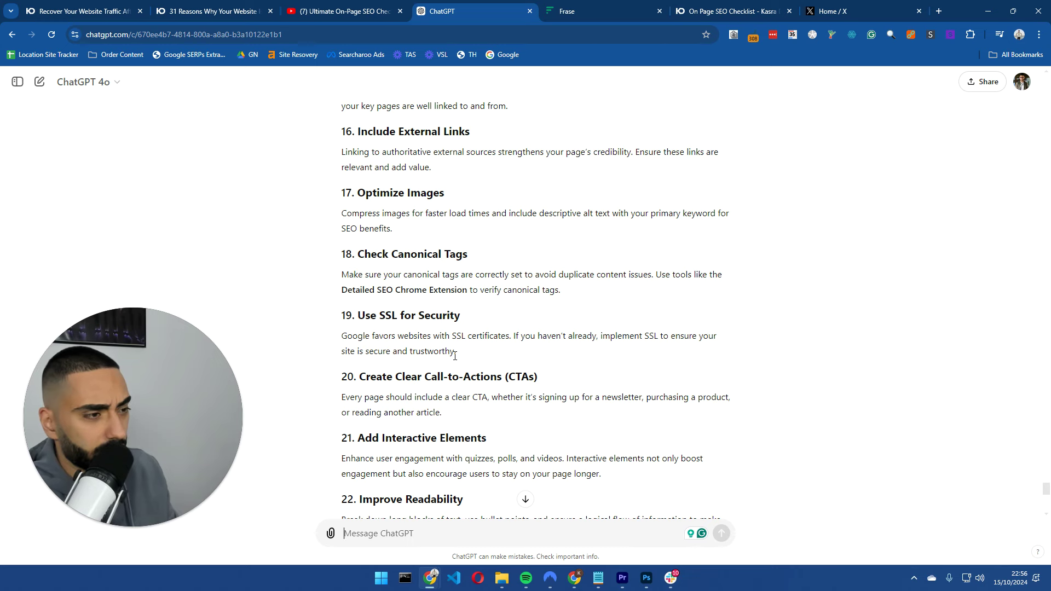
{"action": "scroll", "coordinate": [455, 356], "scroll_direction": "up", "scroll_amount": 5}
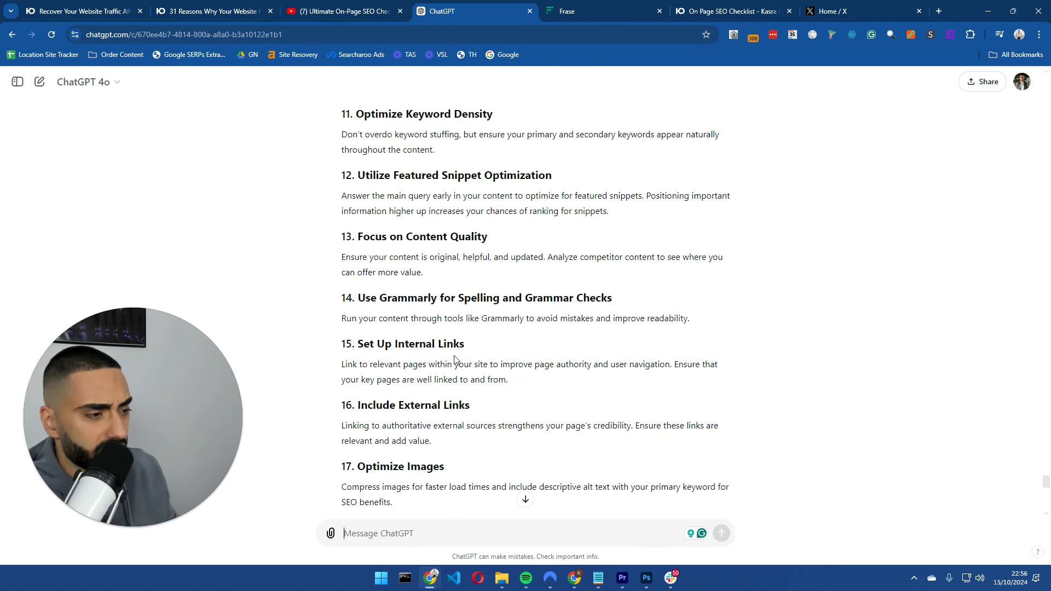
{"action": "scroll", "coordinate": [454, 359], "scroll_direction": "up", "scroll_amount": 6}
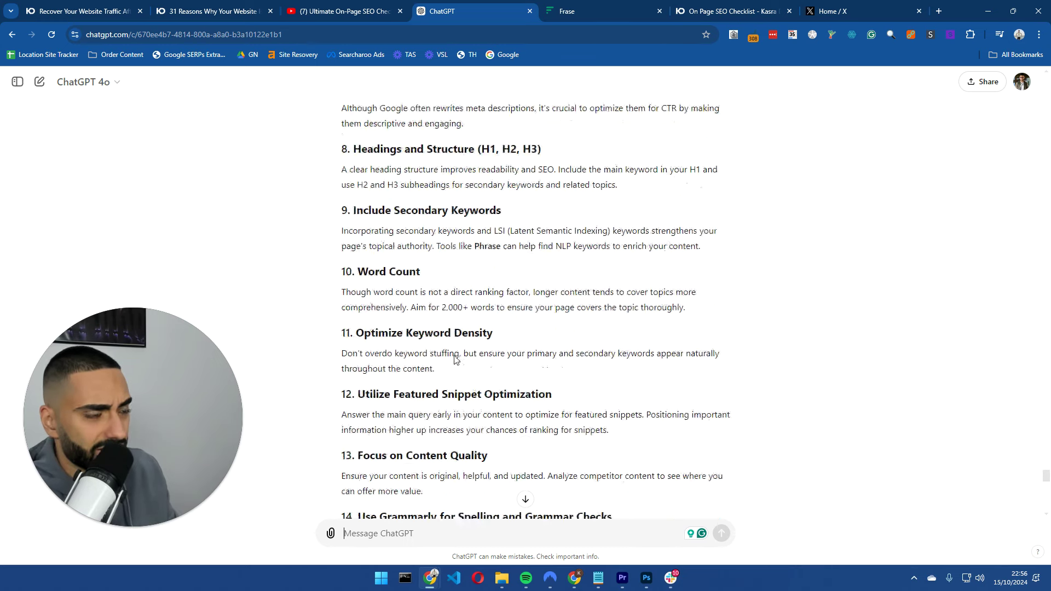
{"action": "scroll", "coordinate": [454, 356], "scroll_direction": "up", "scroll_amount": 10}
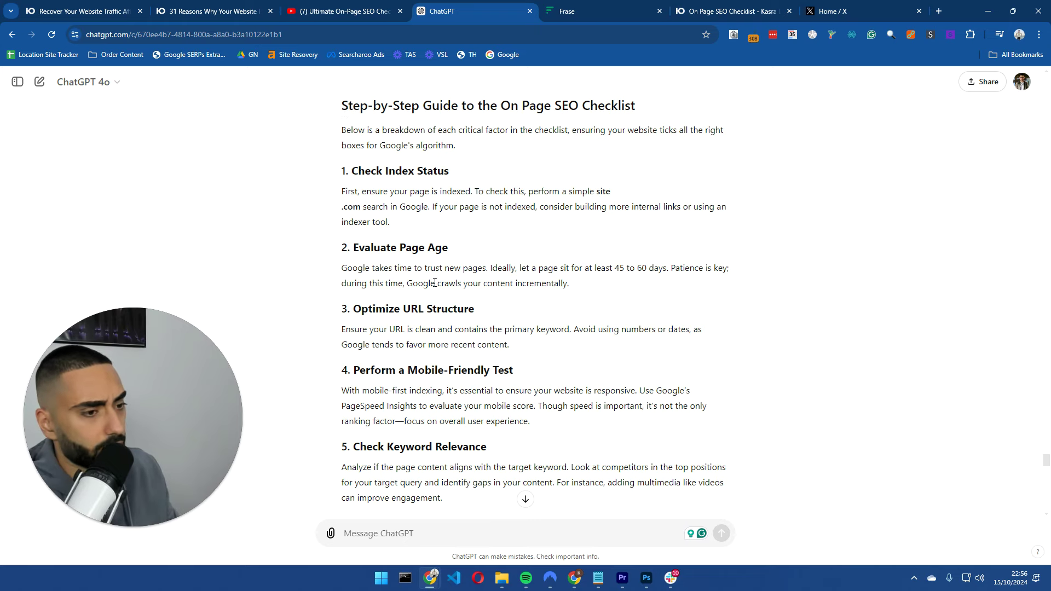
{"action": "scroll", "coordinate": [467, 401], "scroll_direction": "down", "scroll_amount": 14}
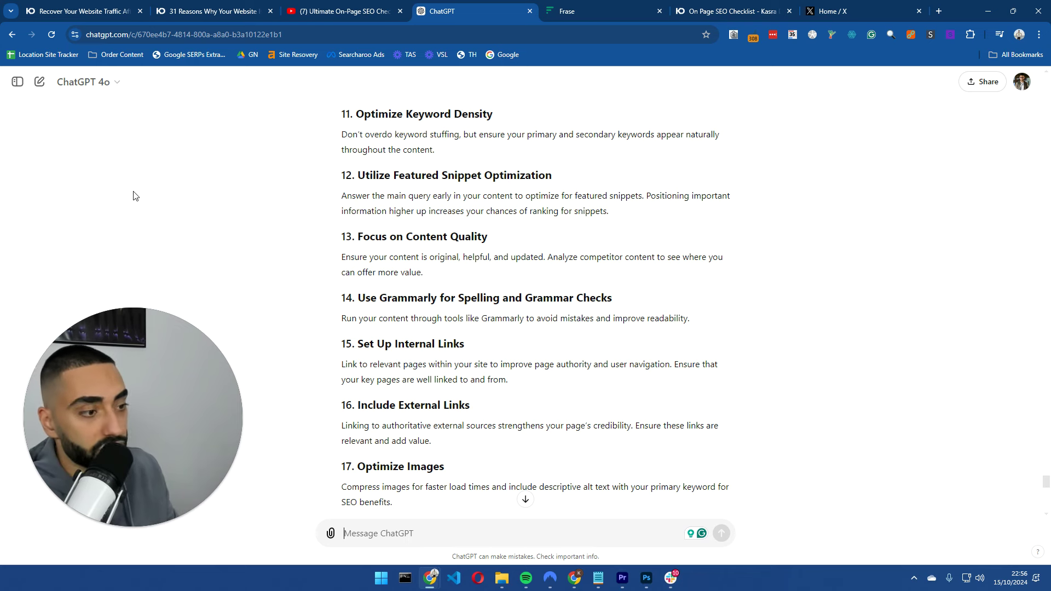
{"action": "scroll", "coordinate": [639, 298], "scroll_direction": "down", "scroll_amount": 15}
{"action": "scroll", "coordinate": [600, 302], "scroll_direction": "up", "scroll_amount": 3}
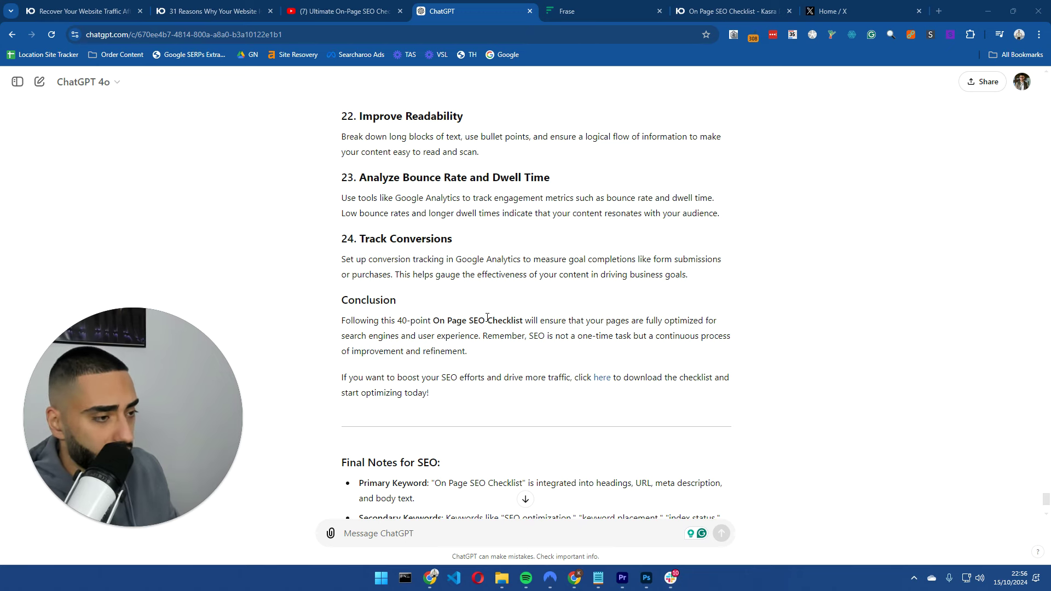
{"action": "scroll", "coordinate": [487, 317], "scroll_direction": "up", "scroll_amount": 6}
Explore competitors' headings in Frase's Outline, then review the 1% topic score and recommended topics.
{"action": "left_click", "coordinate": [612, 19]}
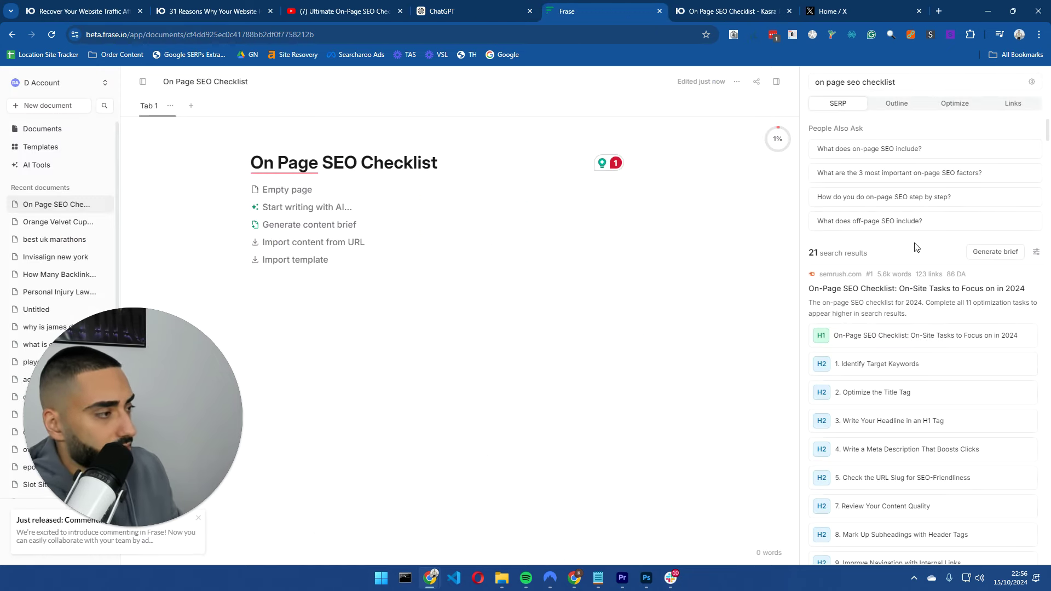
{"action": "left_click", "coordinate": [895, 109]}
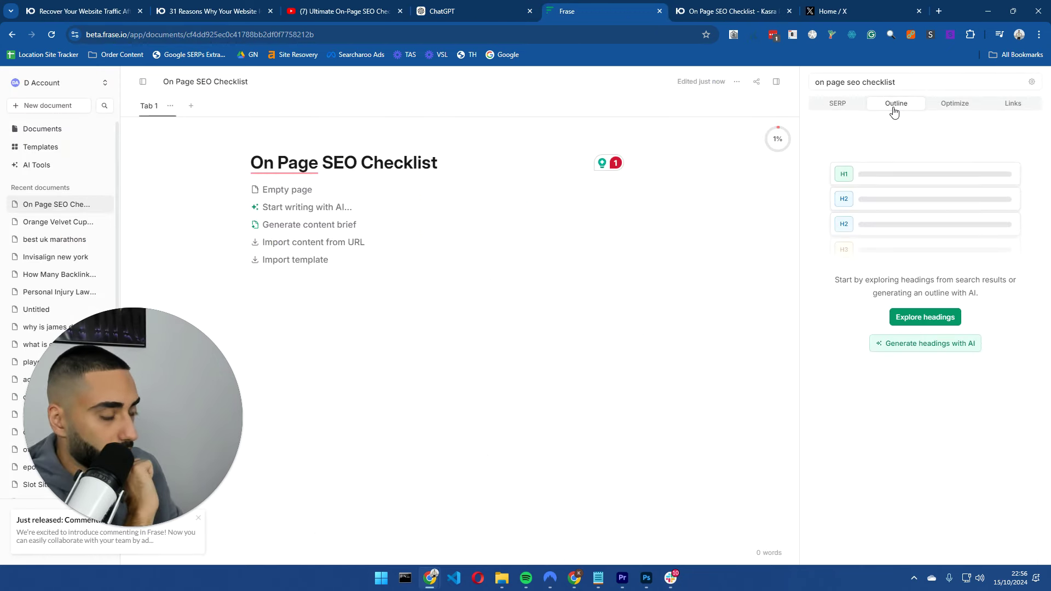
{"action": "left_click", "coordinate": [927, 324]}
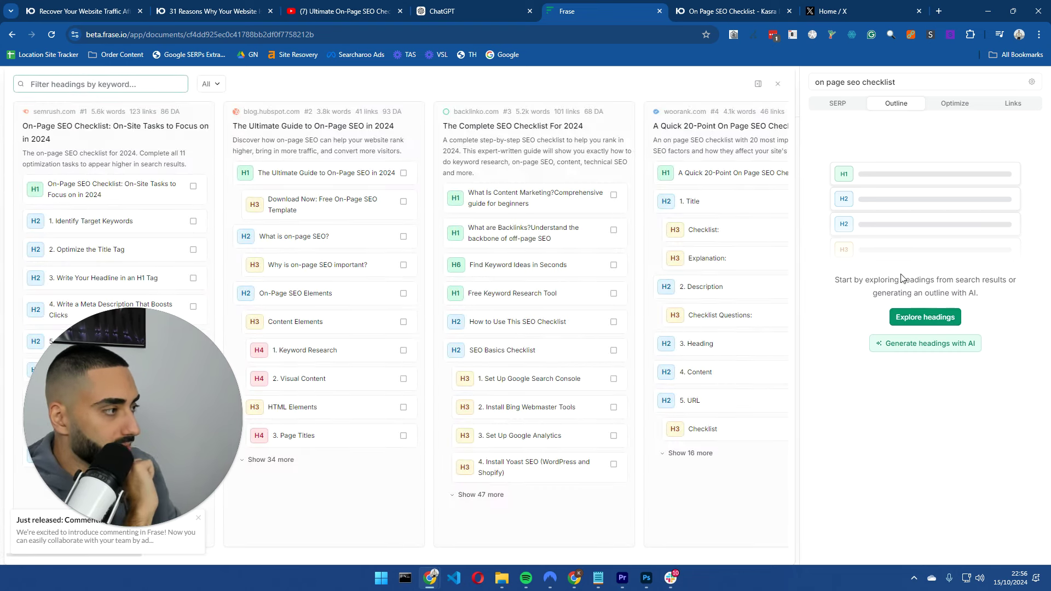
{"action": "left_click", "coordinate": [955, 105]}
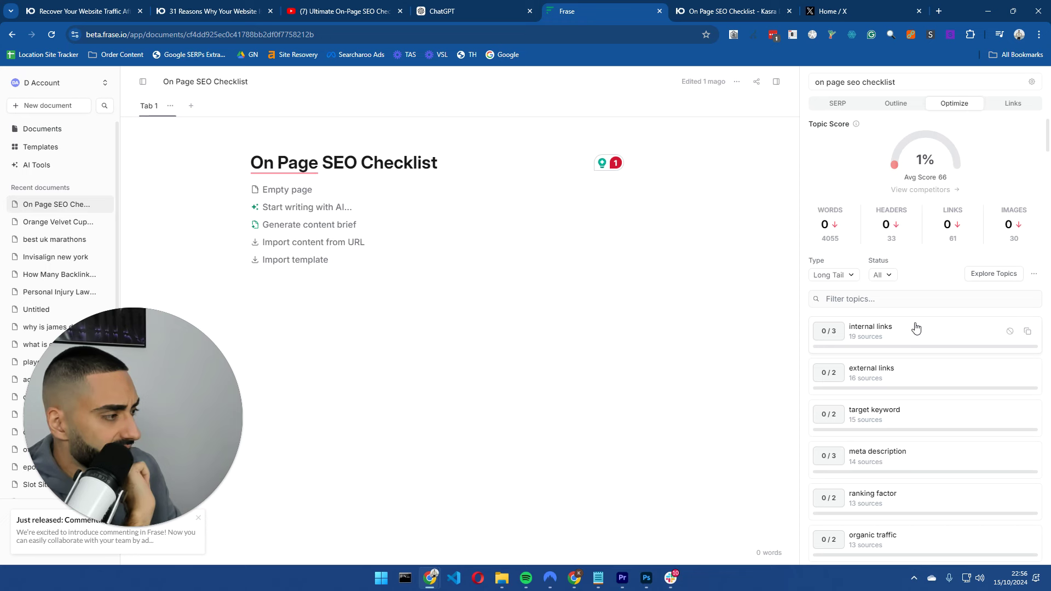
{"action": "scroll", "coordinate": [862, 367], "scroll_direction": "down", "scroll_amount": 7}
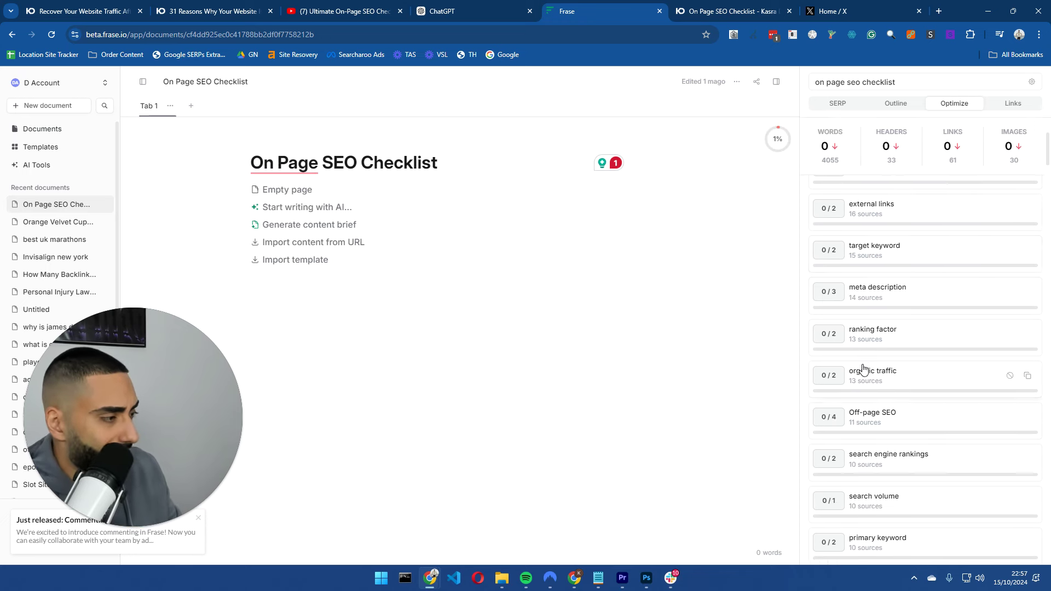
{"action": "scroll", "coordinate": [863, 370], "scroll_direction": "down", "scroll_amount": 20}
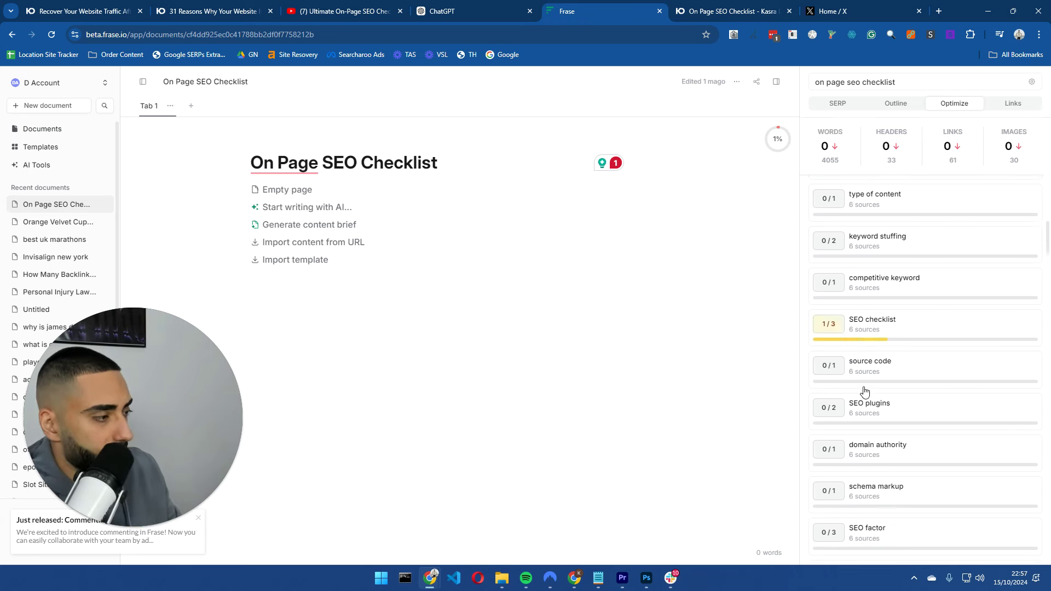
{"action": "scroll", "coordinate": [867, 395], "scroll_direction": "down", "scroll_amount": 5}
Select the generated checklist article text in ChatGPT.
{"action": "left_click", "coordinate": [470, 11]}
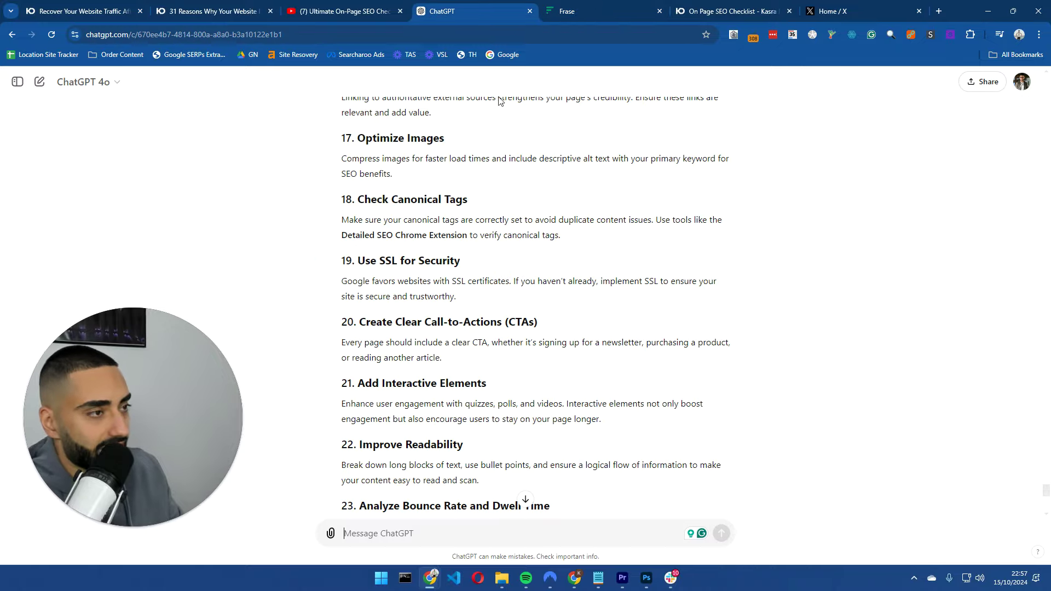
{"action": "scroll", "coordinate": [619, 420], "scroll_direction": "down", "scroll_amount": 3}
{"action": "scroll", "coordinate": [618, 421], "scroll_direction": "down", "scroll_amount": 6}
{"action": "scroll", "coordinate": [432, 362], "scroll_direction": "up", "scroll_amount": 4}
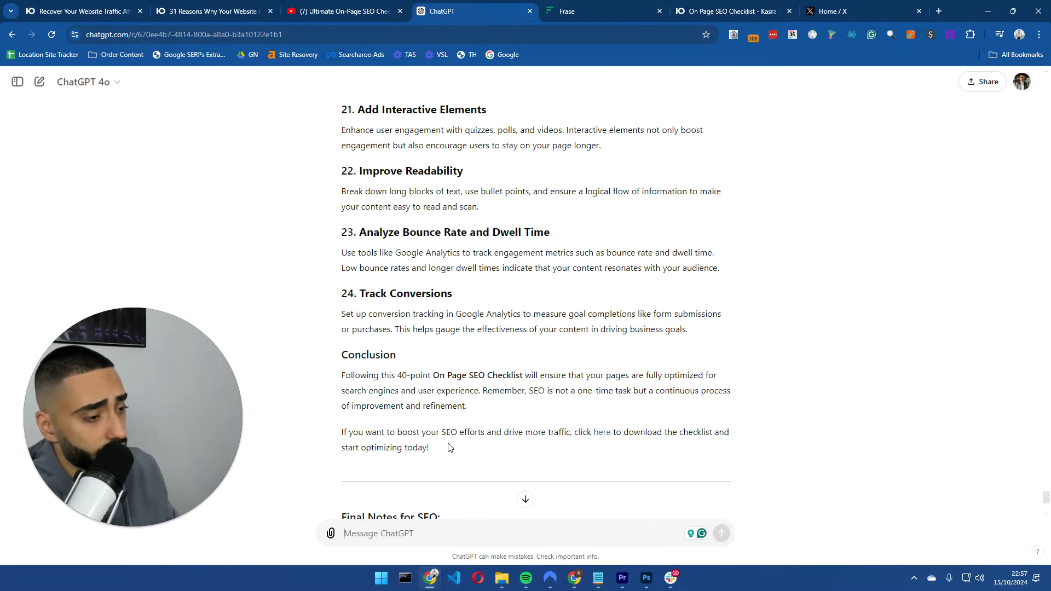
{"action": "left_click_drag", "start_coordinate": [449, 447], "coordinate": [337, 294]}
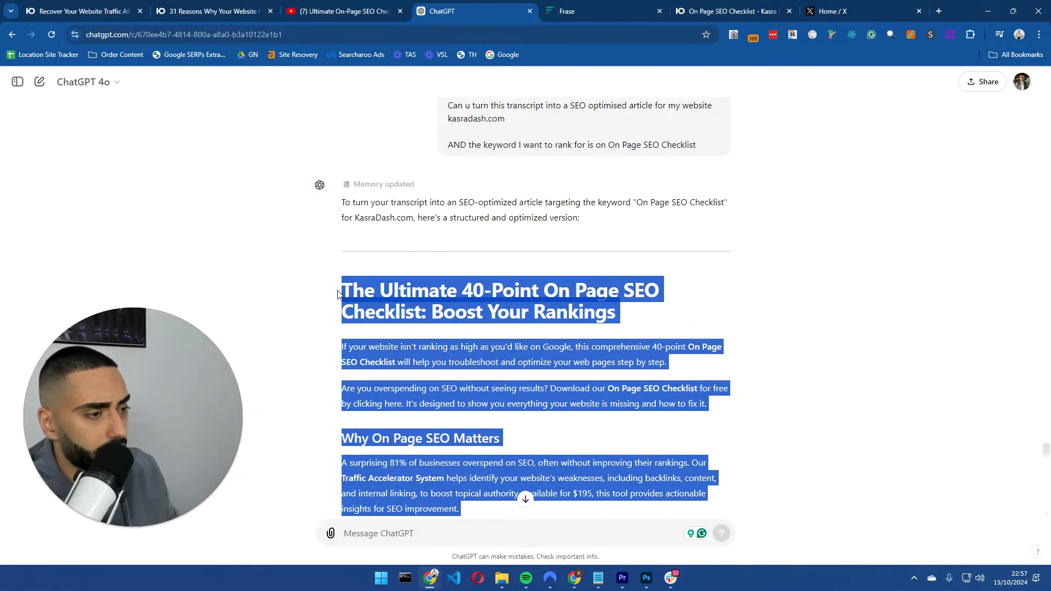
Paste the article under the Frase document title, reaching 945 words and a 40% score.
{"action": "left_click", "coordinate": [574, 11]}
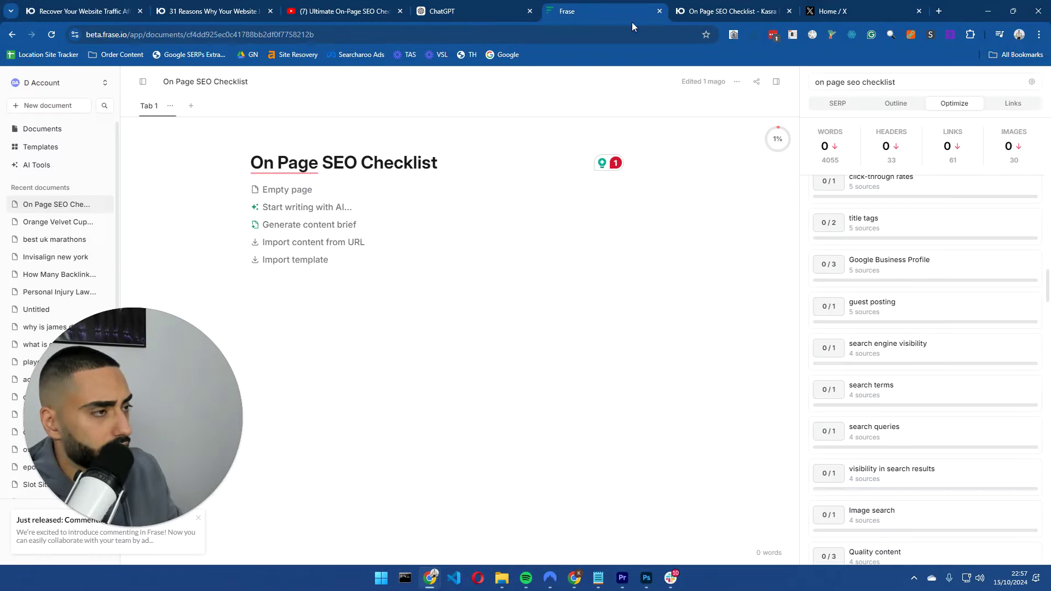
{"action": "triple_click", "coordinate": [439, 170]}
{"action": "left_click", "coordinate": [476, 185]}
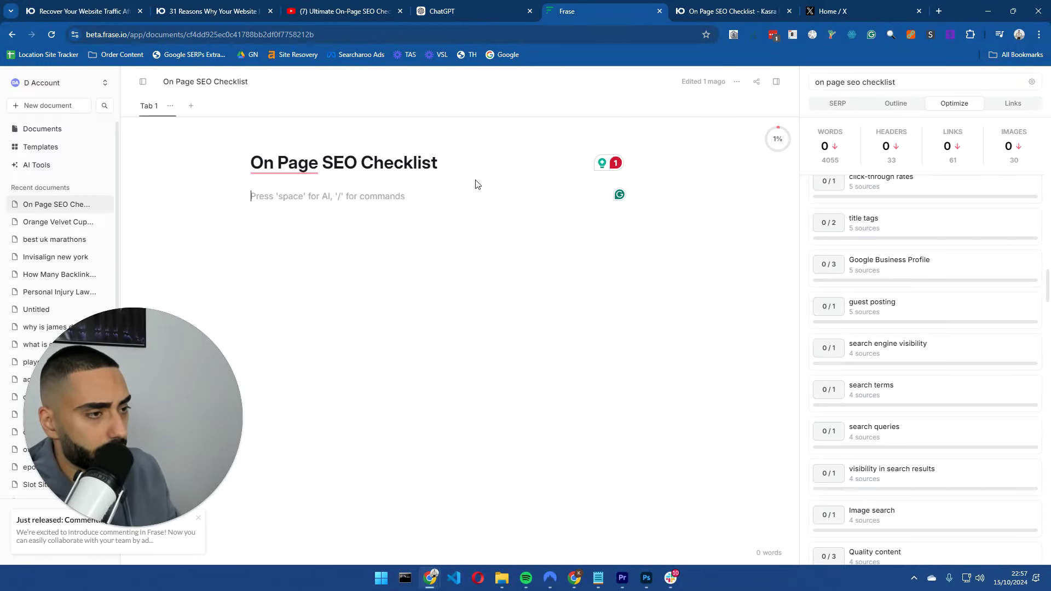
{"action": "key", "text": "ctrl+v"}
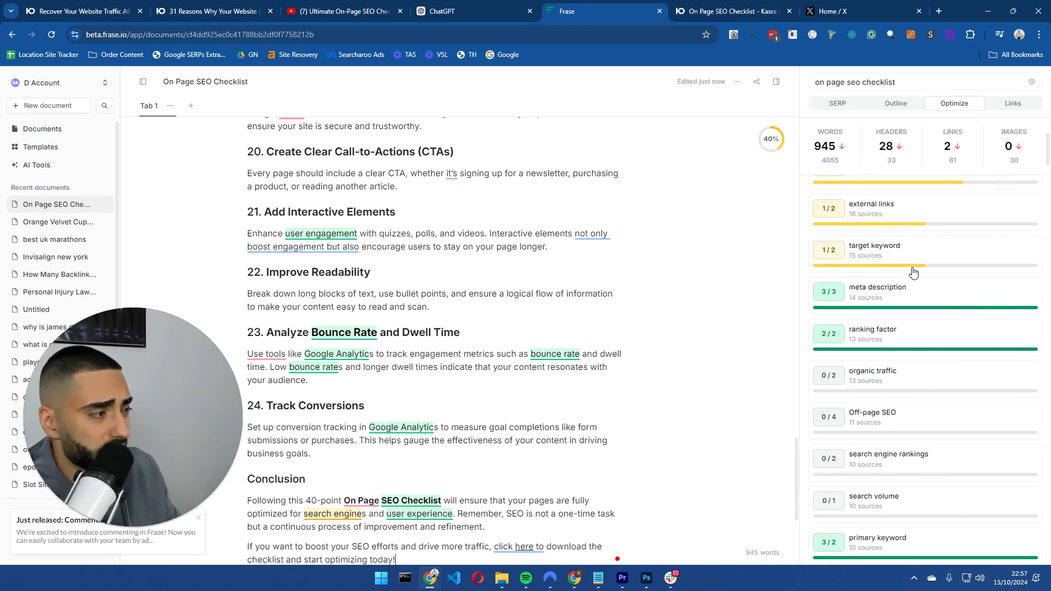
{"action": "scroll", "coordinate": [912, 273], "scroll_direction": "up", "scroll_amount": 3}
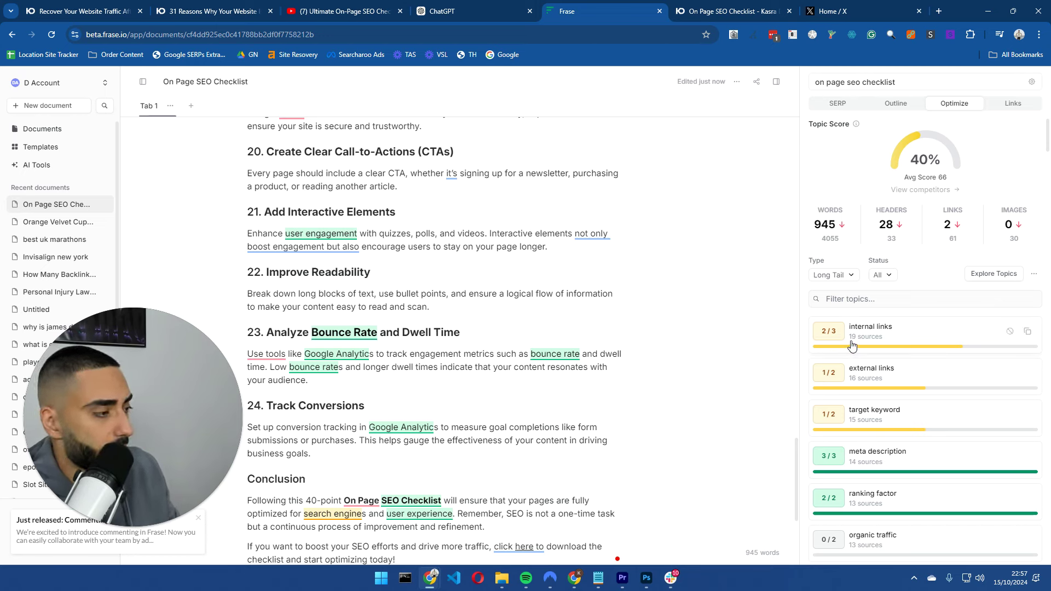
Clear the Frase document back to its 'On Page SEO Checklist' title and copy the recommended topic terms.
{"action": "mouse_move", "coordinate": [394, 250]}
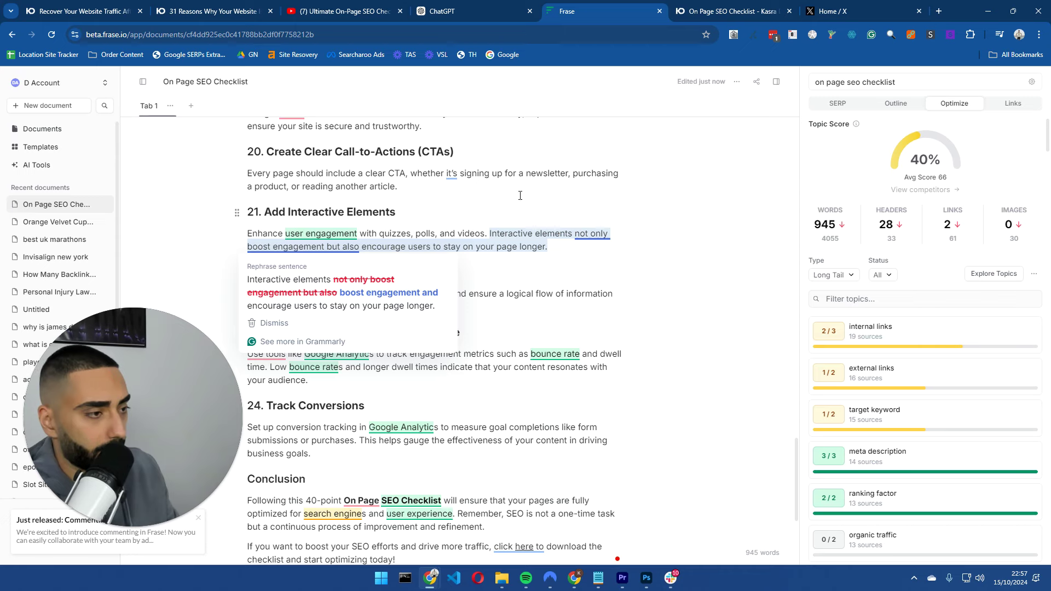
{"action": "key", "text": "ctrl+a"}
{"action": "key", "text": "Delete"}
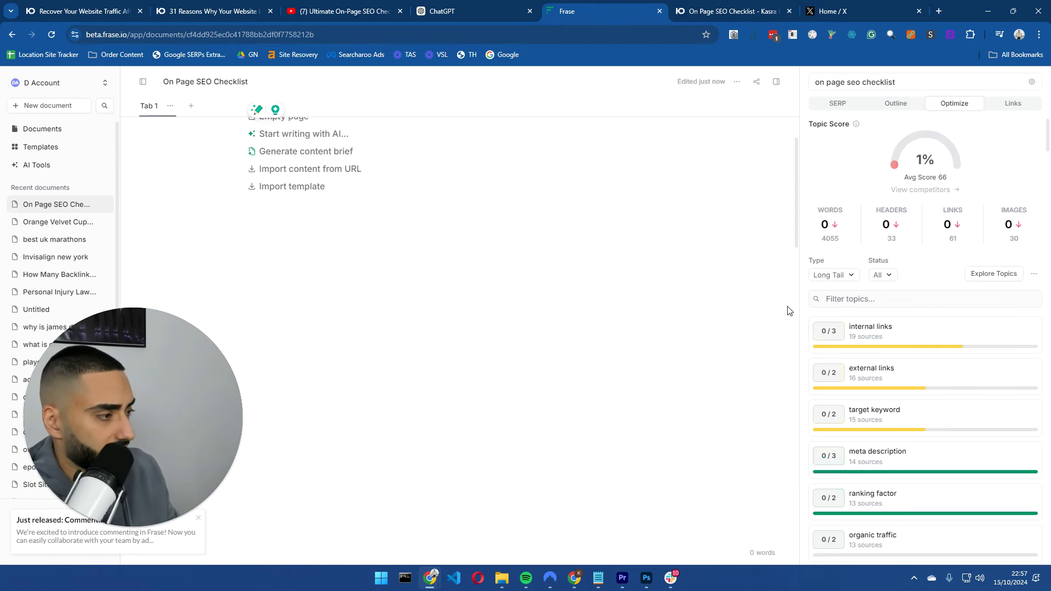
{"action": "key", "text": "ctrl+z"}
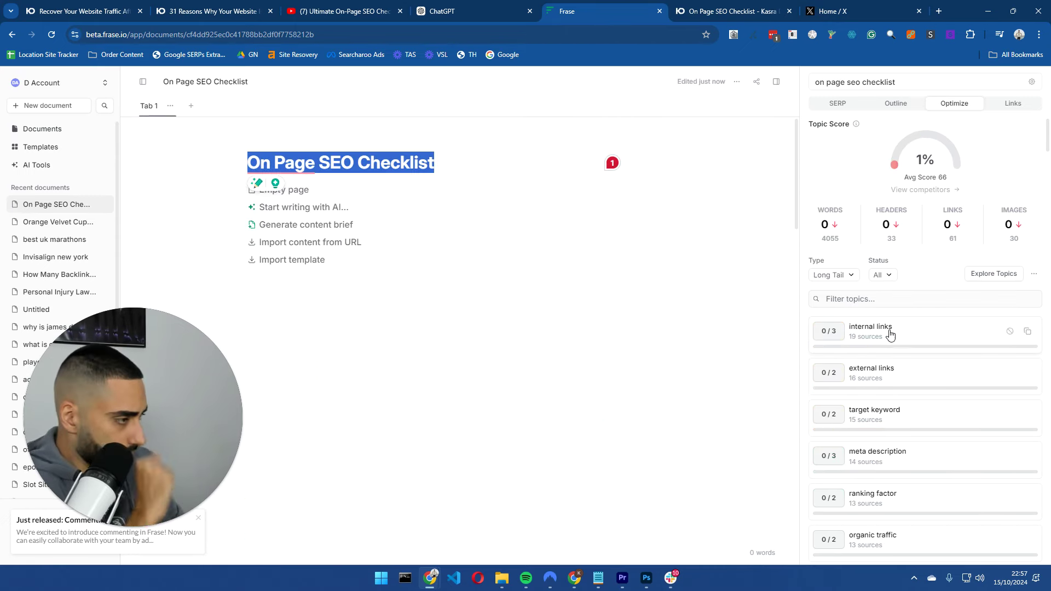
{"action": "left_click_drag", "start_coordinate": [812, 322], "coordinate": [929, 458]}
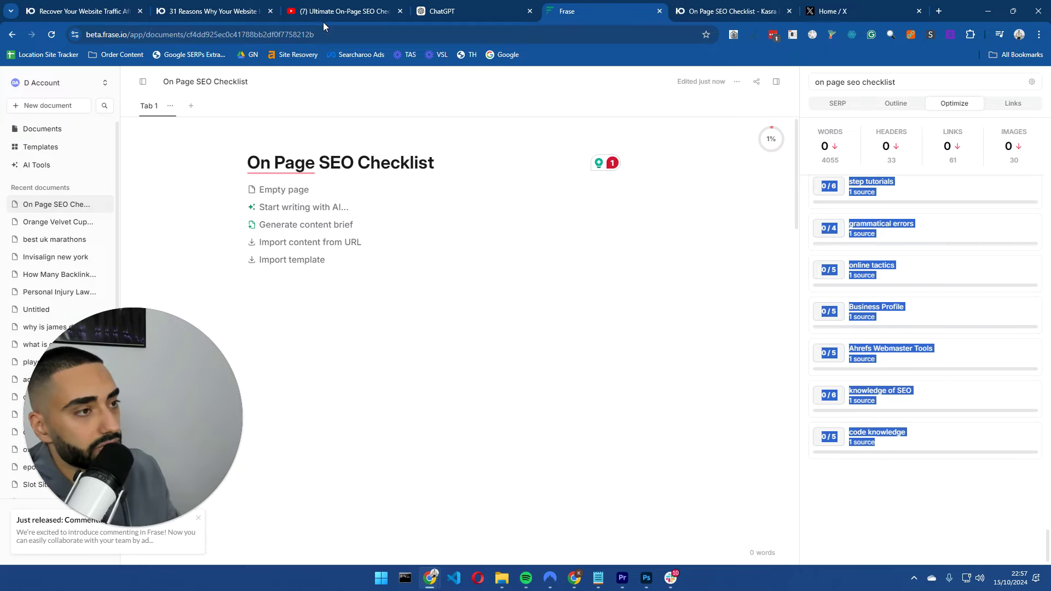
{"action": "left_click", "coordinate": [464, 10]}
Ask ChatGPT to work the pasted Frase topic terms into the article using H3s, then select the reply.
{"action": "left_click", "coordinate": [526, 500]}
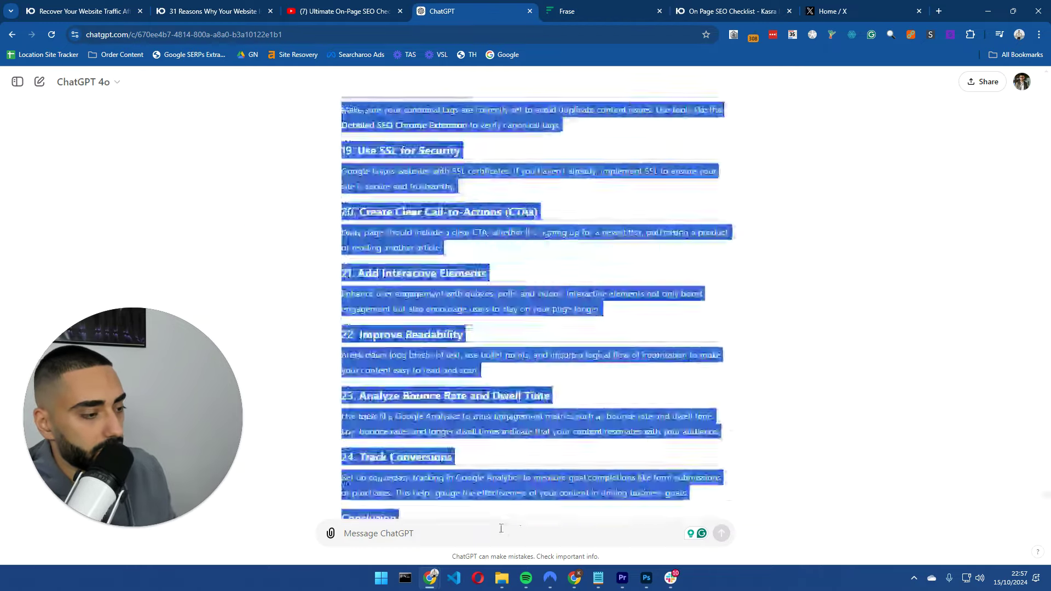
{"action": "left_click", "coordinate": [500, 531]}
{"action": "type", "text": "can"}
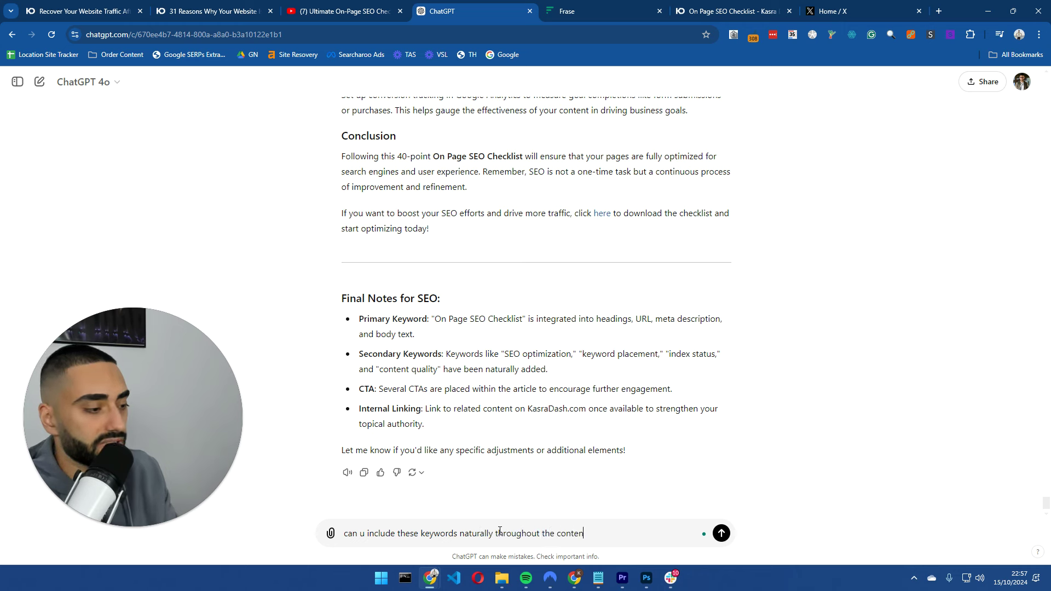
{"action": "type", "text": ":"}
{"action": "key", "text": "shift+Return"}
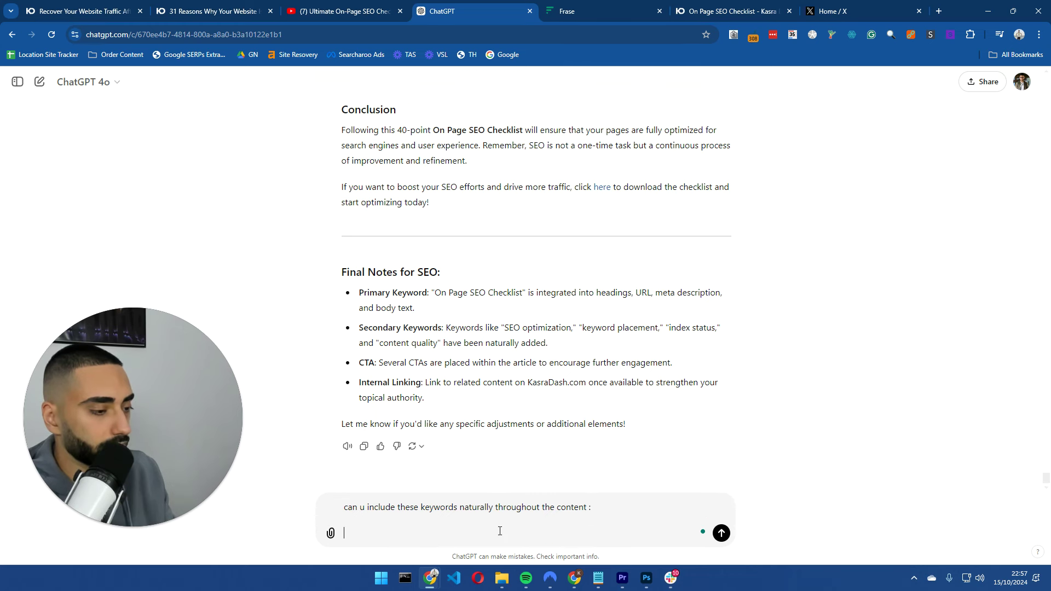
{"action": "type", "text": "0 / 3 internal links 19 sources 0 / 2 external links 16 sources 0 / 2"}
{"action": "key", "text": "shift+Return"}
{"action": "key", "text": "shift+Return"}
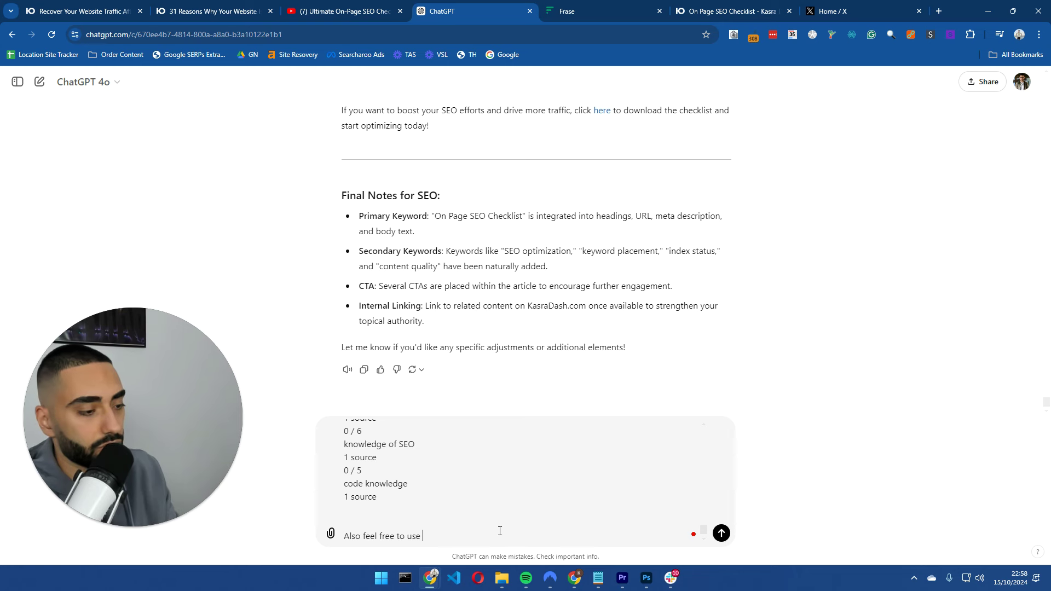
{"action": "type", "text": "Also feel free to use h3's and expand on each section if it makes sense to"}
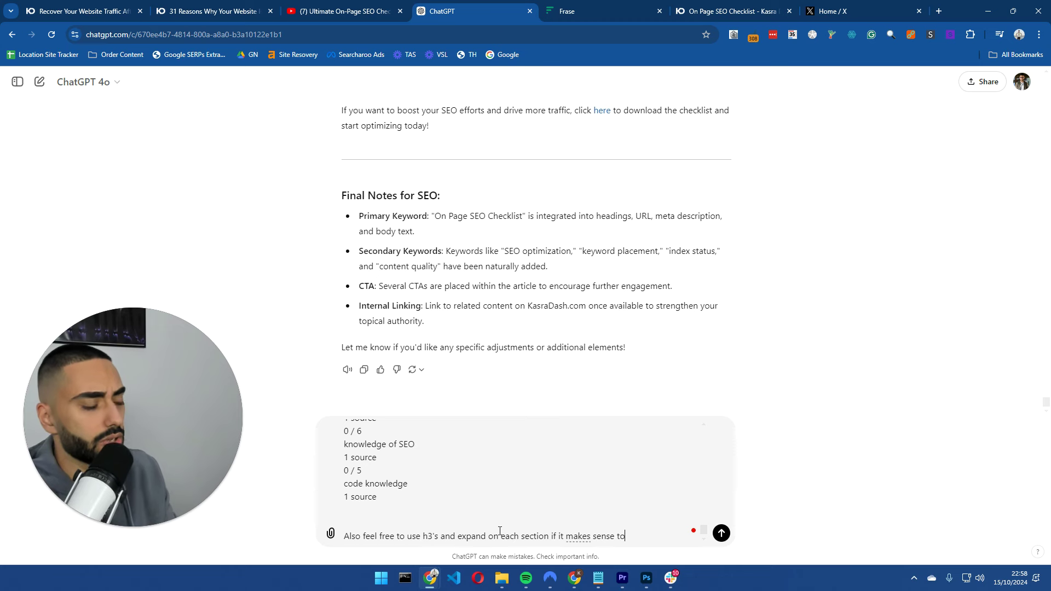
{"action": "key", "text": "Return"}
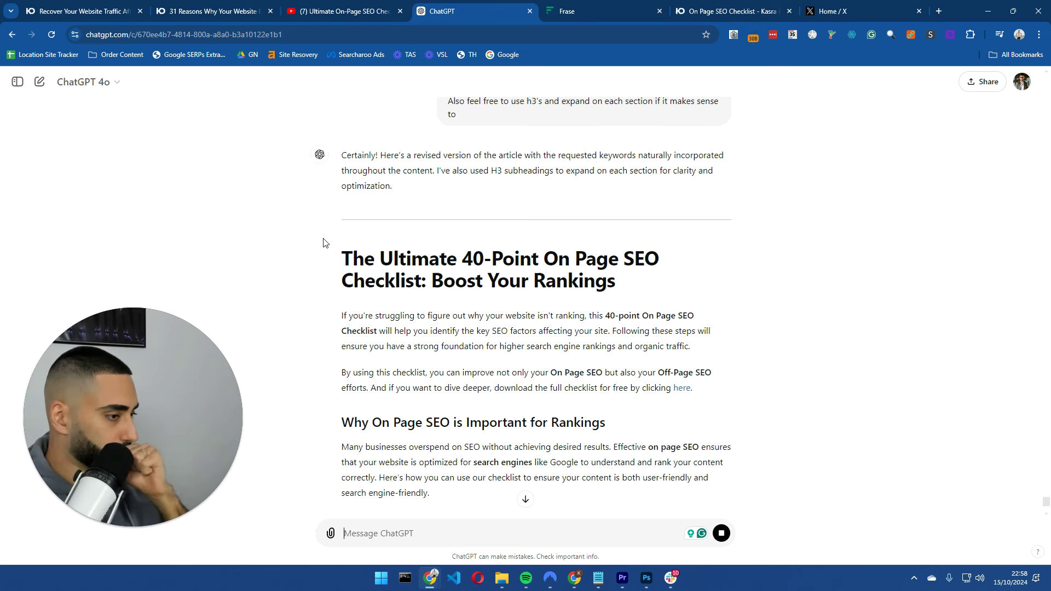
{"action": "scroll", "coordinate": [361, 276], "scroll_direction": "down", "scroll_amount": 4}
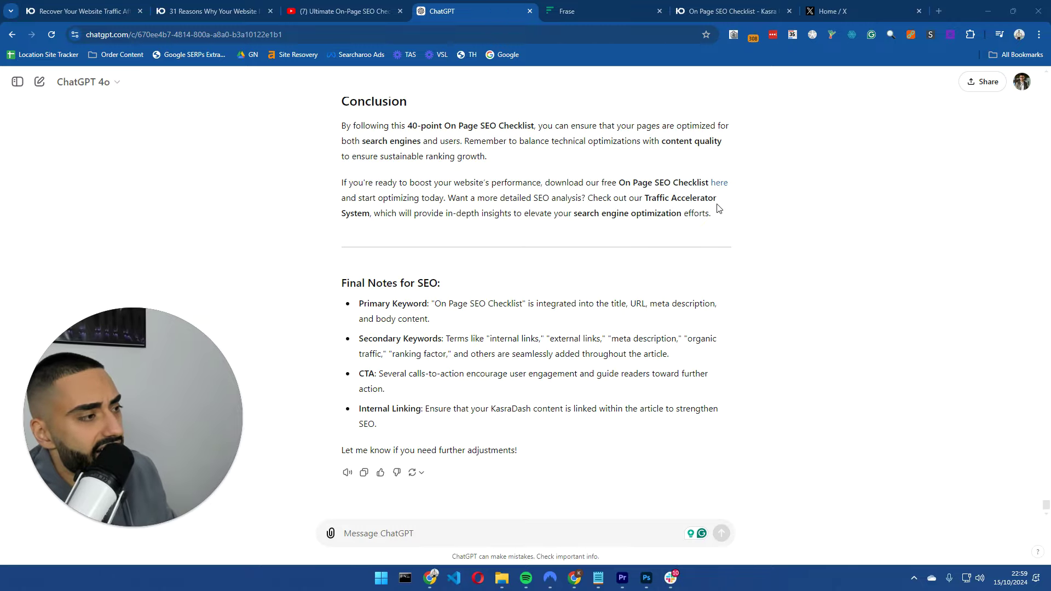
{"action": "left_click_drag", "start_coordinate": [722, 219], "coordinate": [345, 204]}
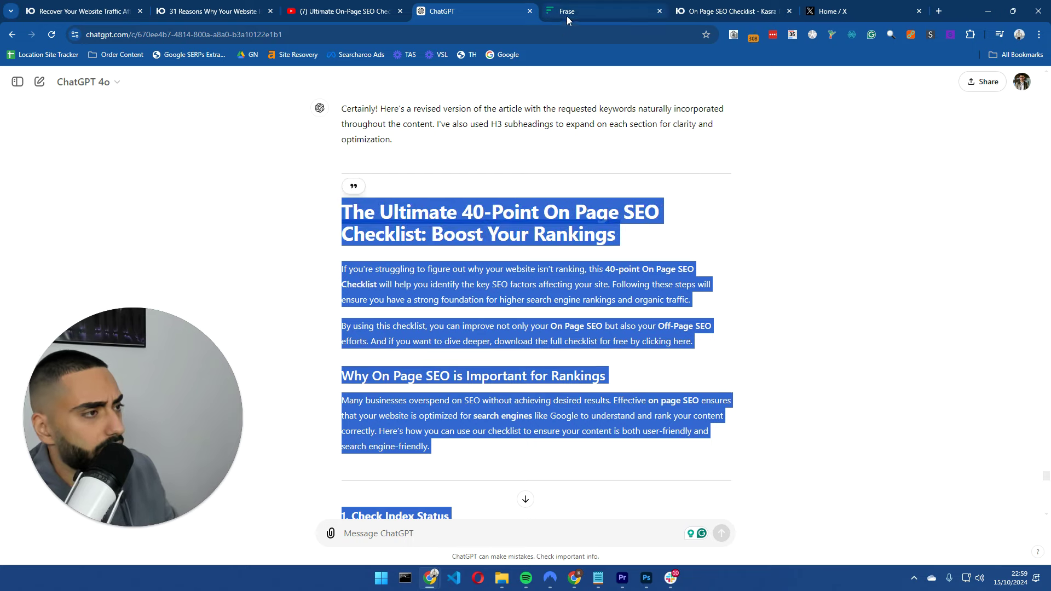
Paste the revised article into the empty Frase document, reaching 1013 words and a 69% score.
{"action": "left_click", "coordinate": [566, 11]}
{"action": "left_click", "coordinate": [364, 190]}
{"action": "key", "text": "ctrl+v"}
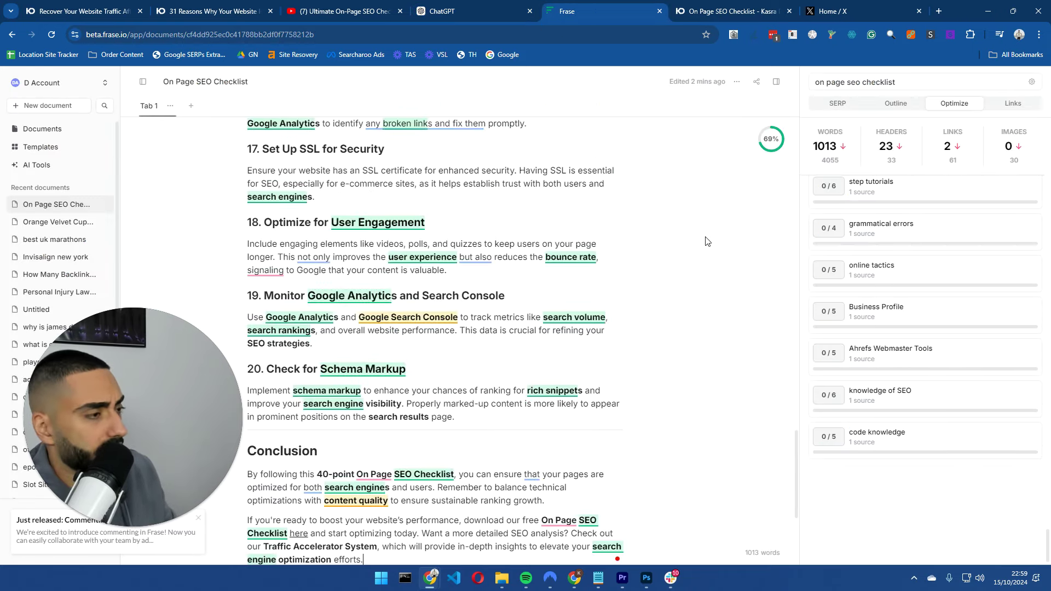
{"action": "scroll", "coordinate": [701, 241], "scroll_direction": "up", "scroll_amount": 20}
{"action": "scroll", "coordinate": [731, 265], "scroll_direction": "up", "scroll_amount": 5}
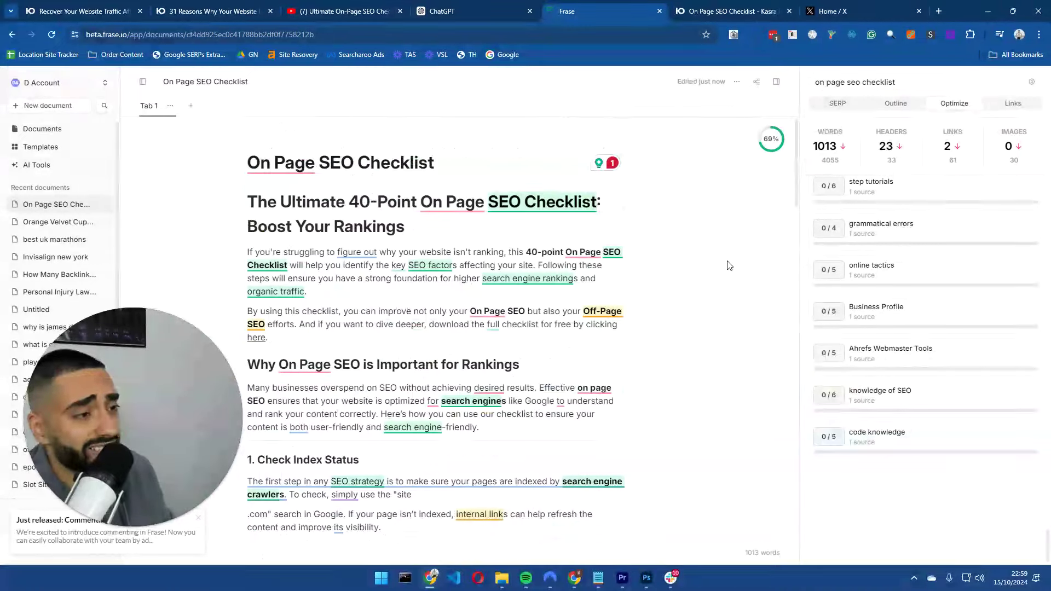
{"action": "scroll", "coordinate": [882, 230], "scroll_direction": "up", "scroll_amount": 15}
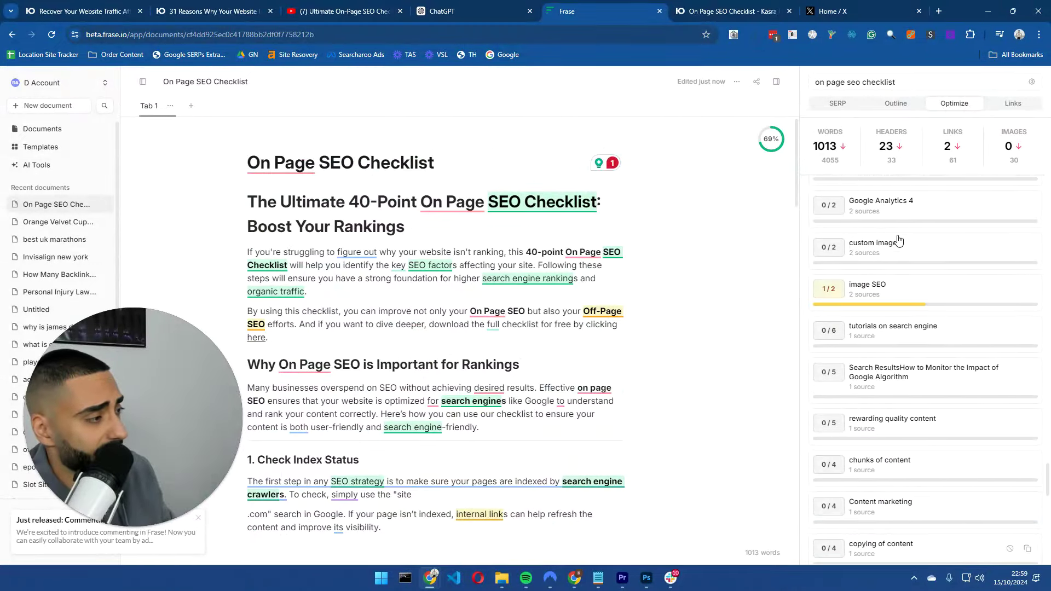
{"action": "scroll", "coordinate": [884, 235], "scroll_direction": "up", "scroll_amount": 10}
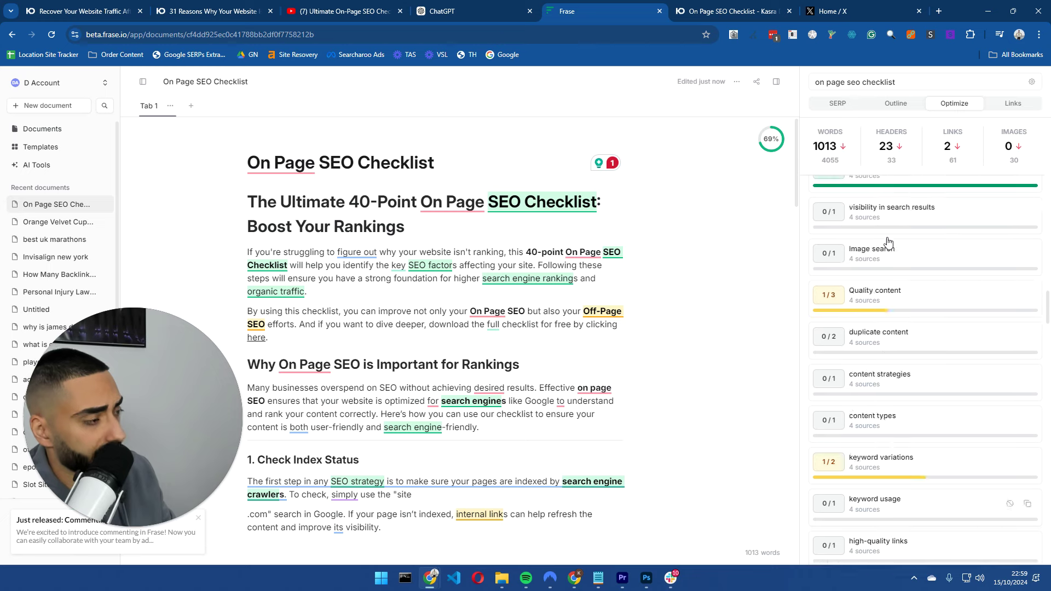
{"action": "scroll", "coordinate": [888, 243], "scroll_direction": "up", "scroll_amount": 10}
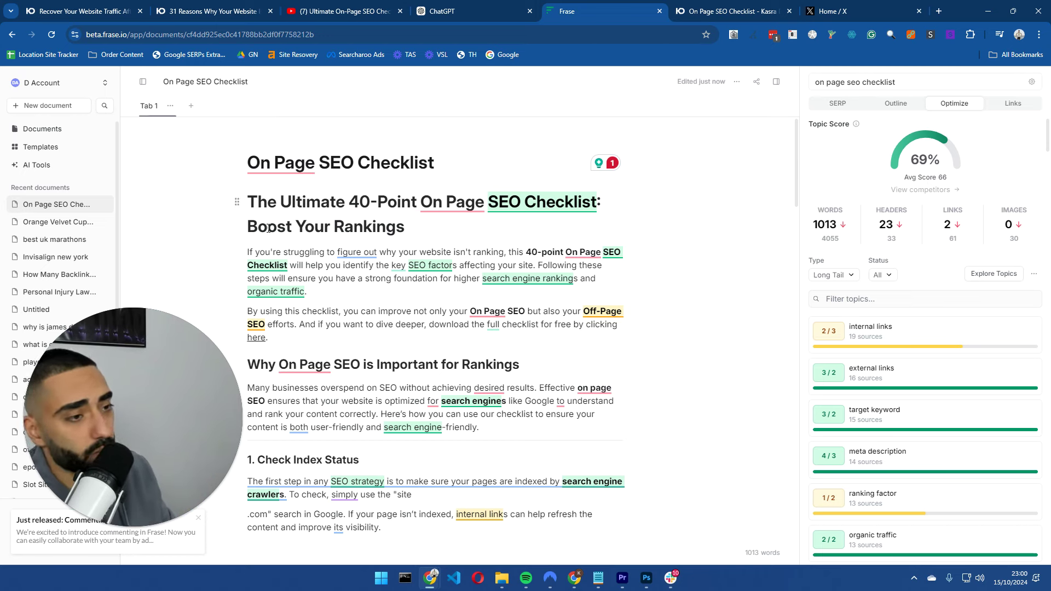
{"action": "scroll", "coordinate": [340, 340], "scroll_direction": "down", "scroll_amount": 20}
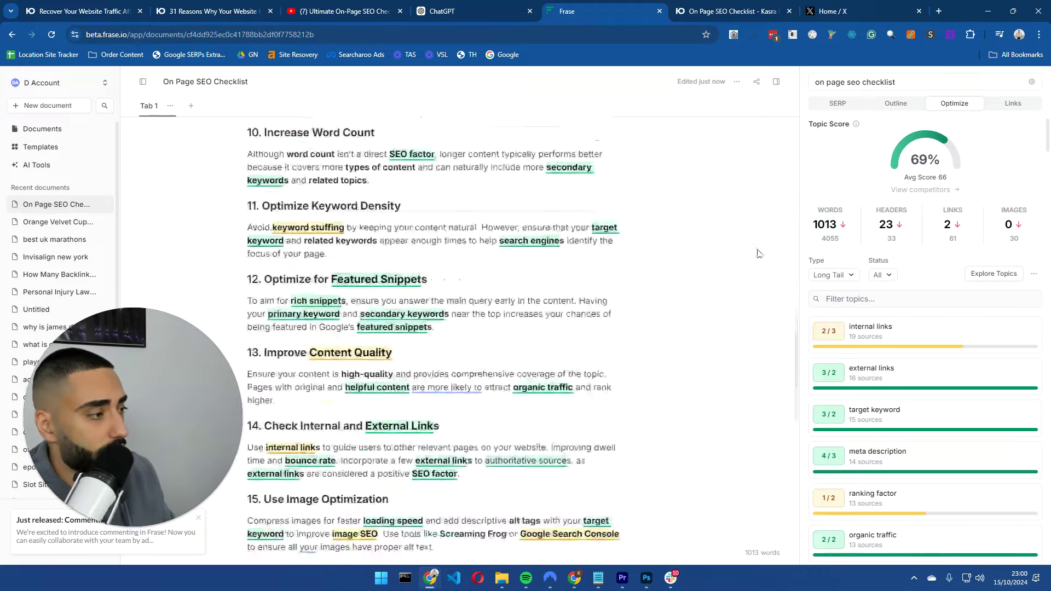
{"action": "key", "text": "ctrl+a"}
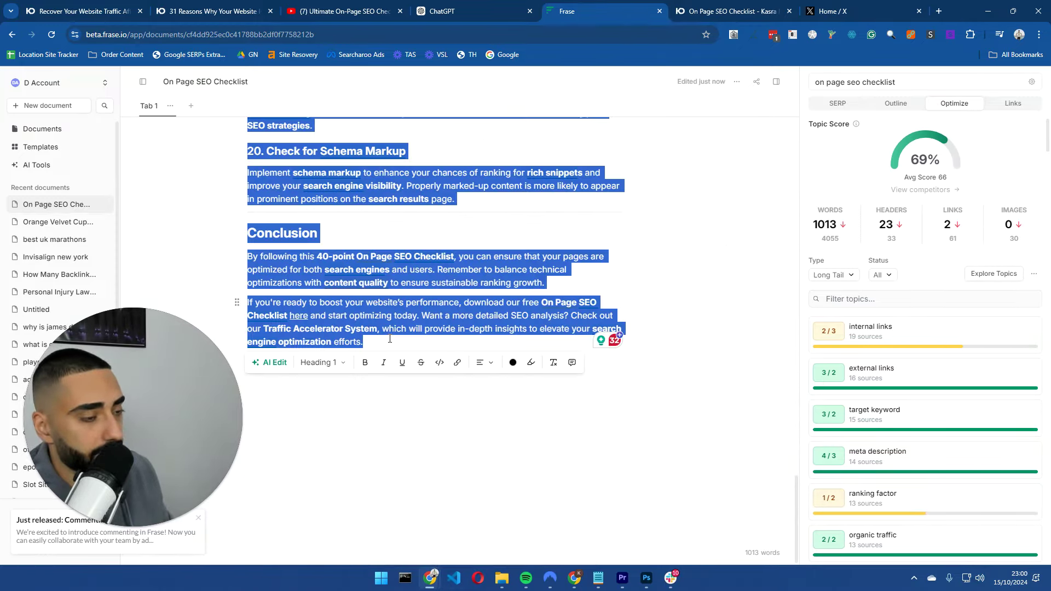
Search 'hemingway editor' in a new Chrome tab and open the Hemingway Editor website.
{"action": "left_click", "coordinate": [940, 11]}
{"action": "type", "text": "hemminw"}
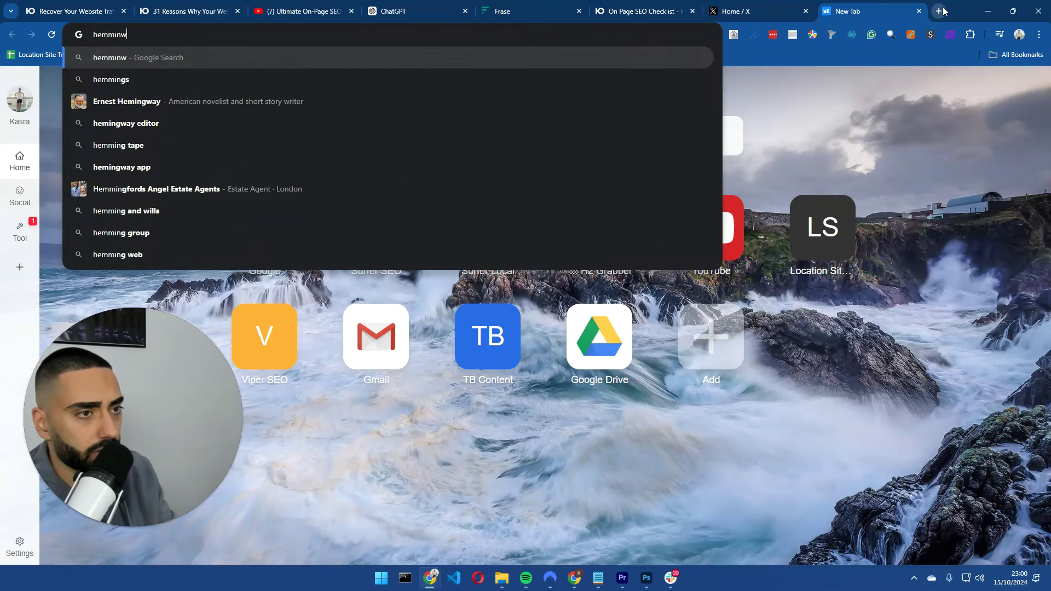
{"action": "type", "text": "ay editor"}
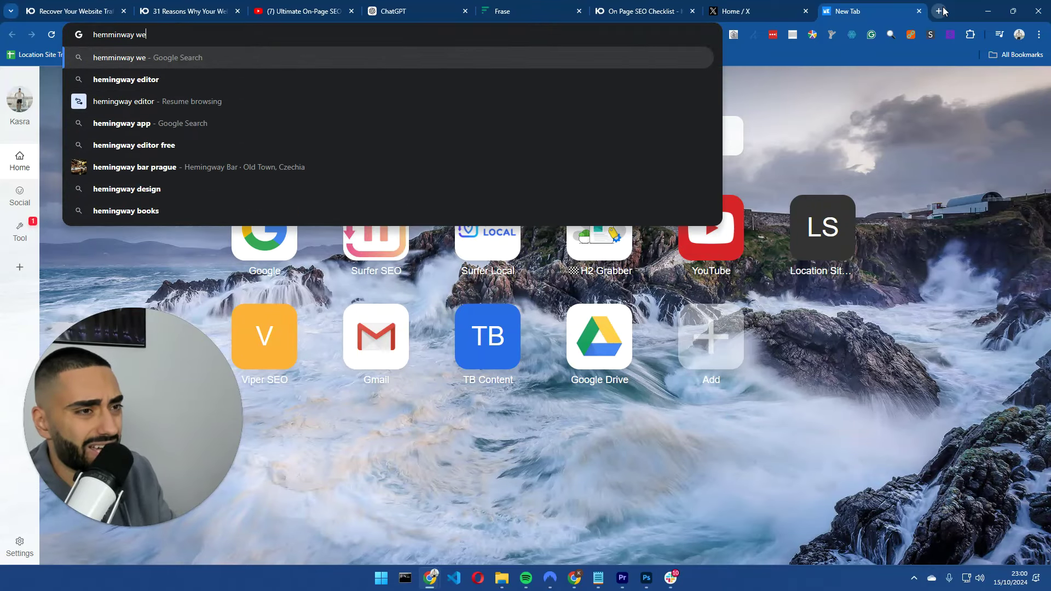
{"action": "key", "text": "Return"}
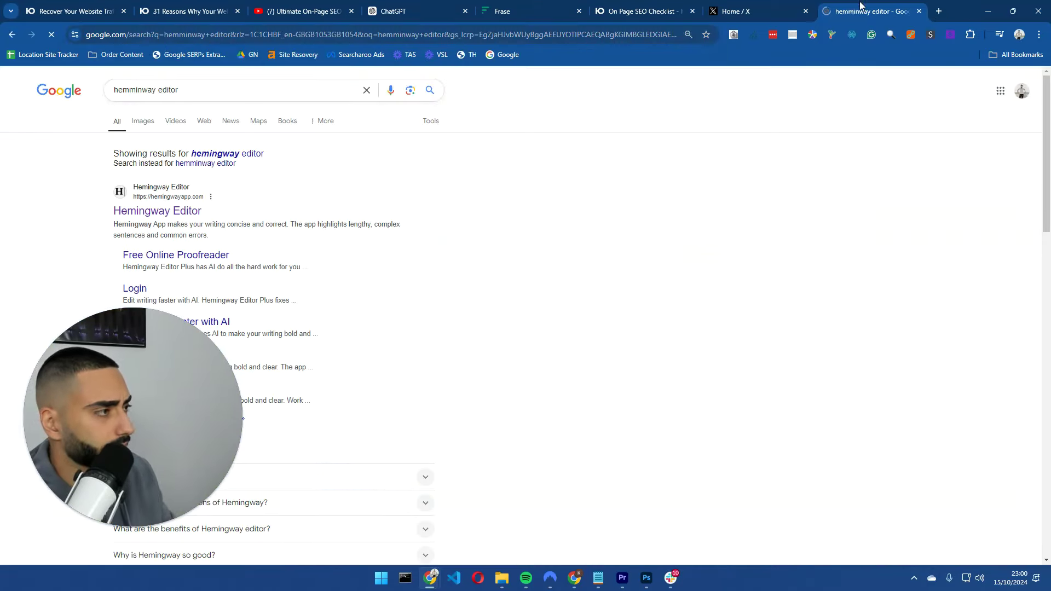
{"action": "left_click_drag", "start_coordinate": [871, 11], "coordinate": [646, 11]}
{"action": "left_click", "coordinate": [525, 11]}
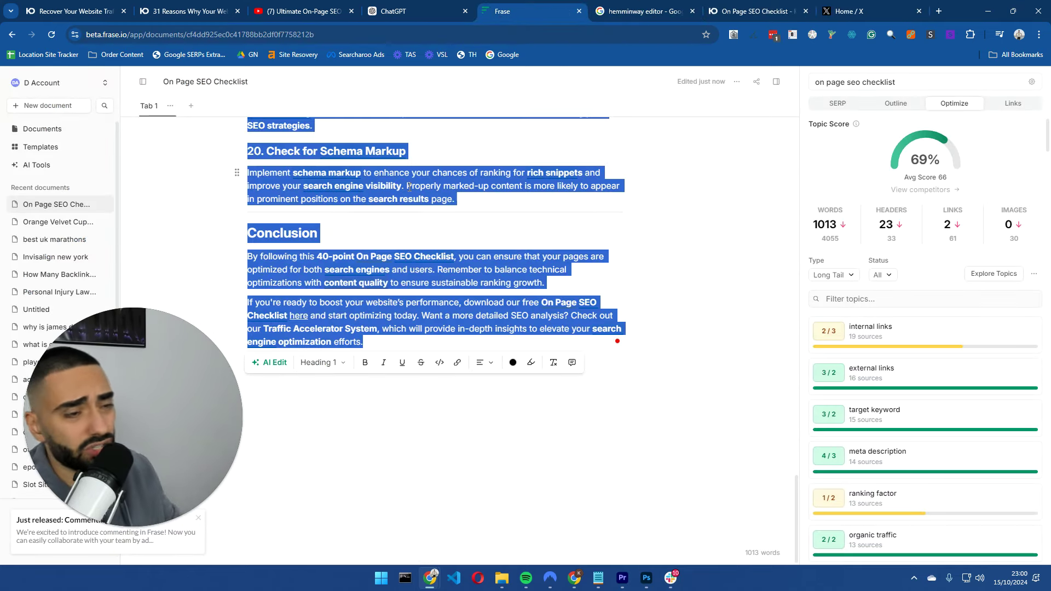
{"action": "left_click", "coordinate": [591, 13]}
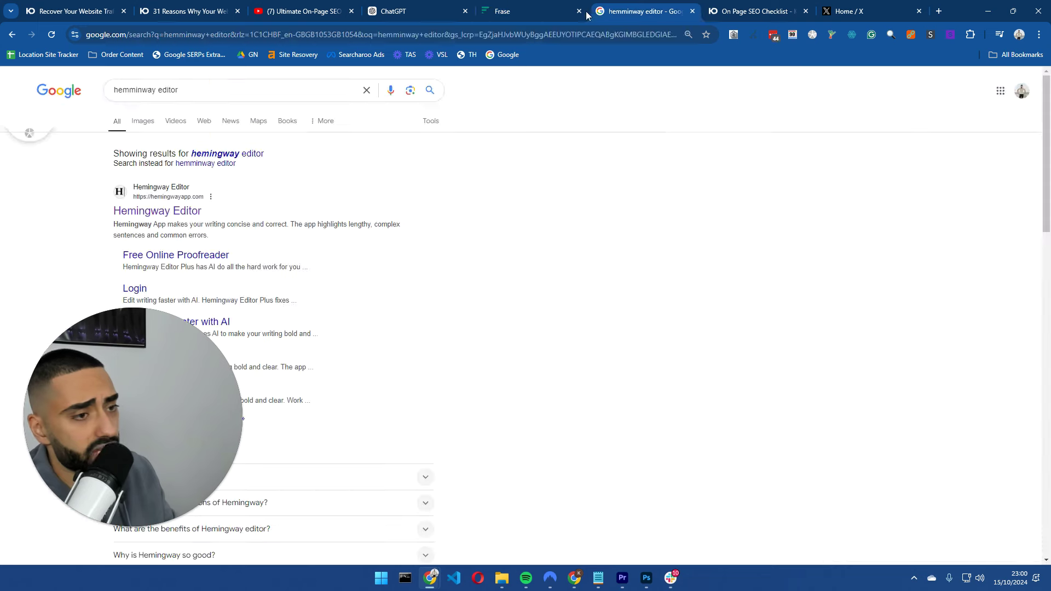
{"action": "left_click", "coordinate": [157, 211]}
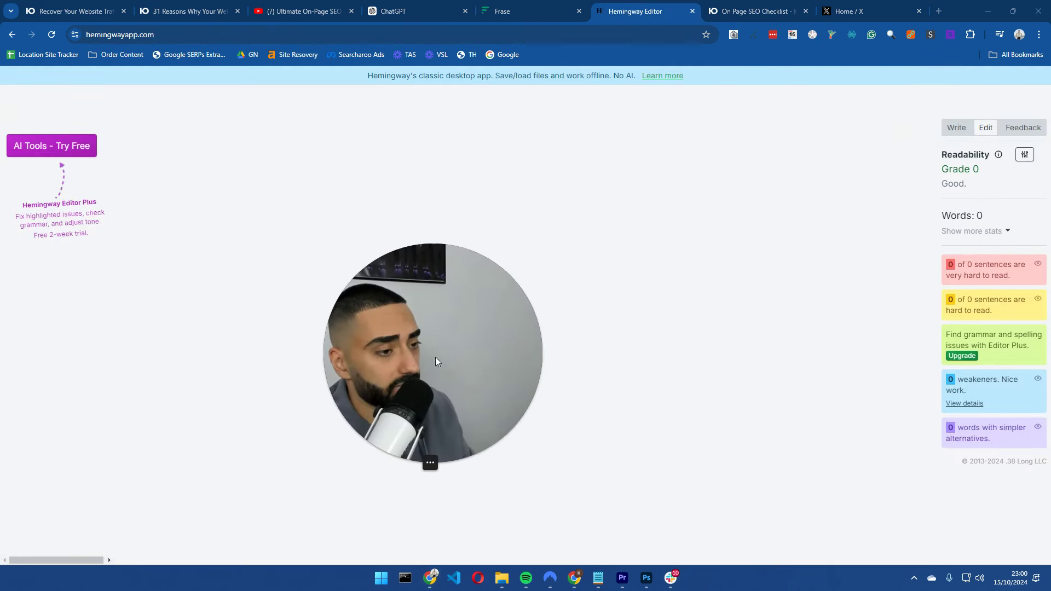
Paste the SEO checklist article into Hemingway Editor, replacing an accidental wrong paste.
{"action": "left_click", "coordinate": [436, 357]}
{"action": "key", "text": "ctrl+v"}
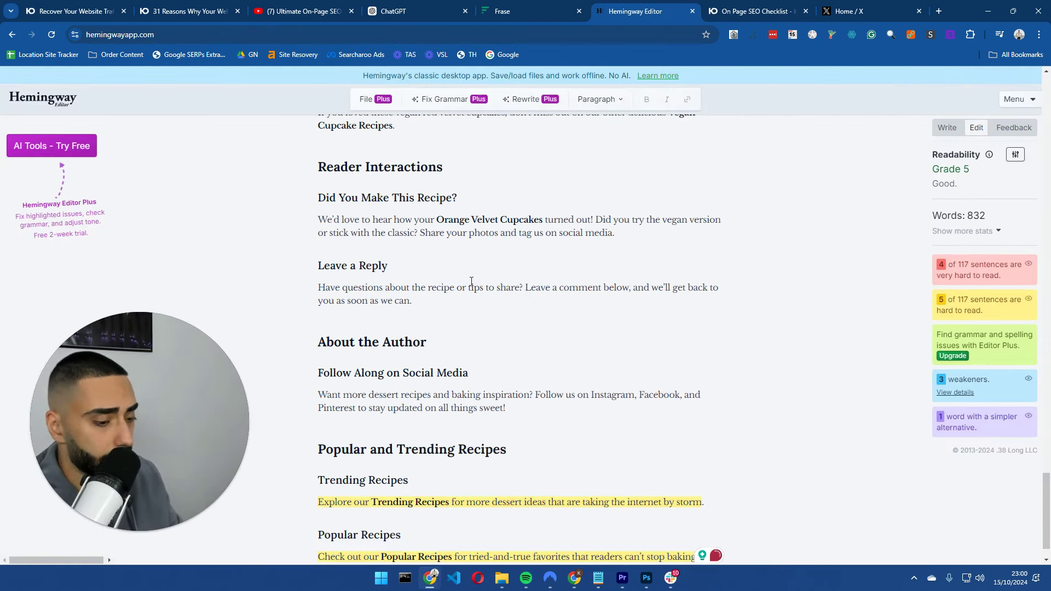
{"action": "key", "text": "ctrl+a"}
{"action": "key", "text": "BackSpace"}
{"action": "key", "text": "ctrl+v"}
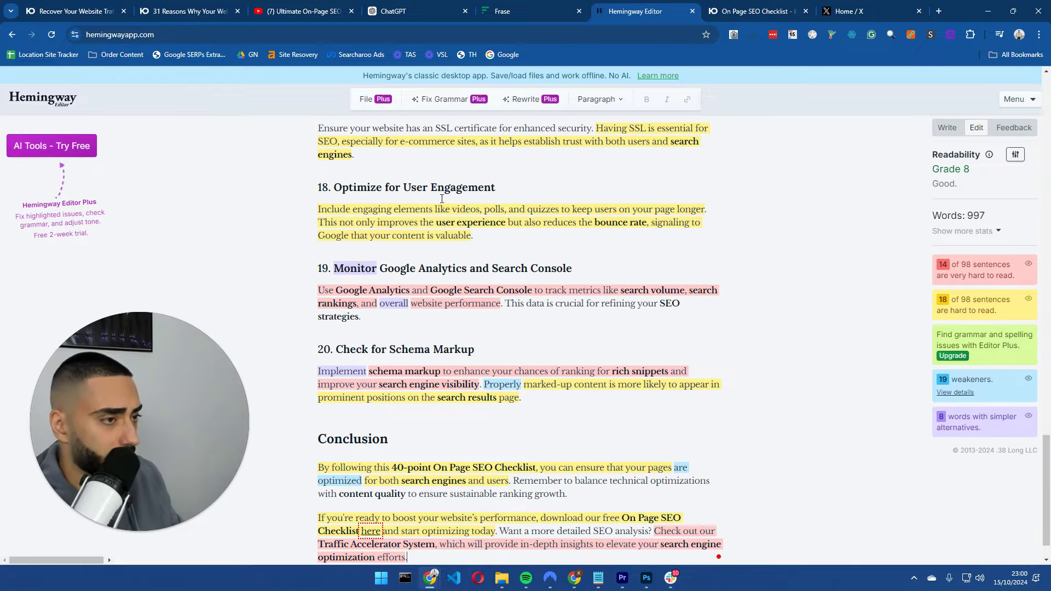
Review the flagged sentences and select checklist sections 7 to 10 for copying.
{"action": "scroll", "coordinate": [705, 275], "scroll_direction": "up", "scroll_amount": 15}
{"action": "scroll", "coordinate": [705, 275], "scroll_direction": "up", "scroll_amount": 10}
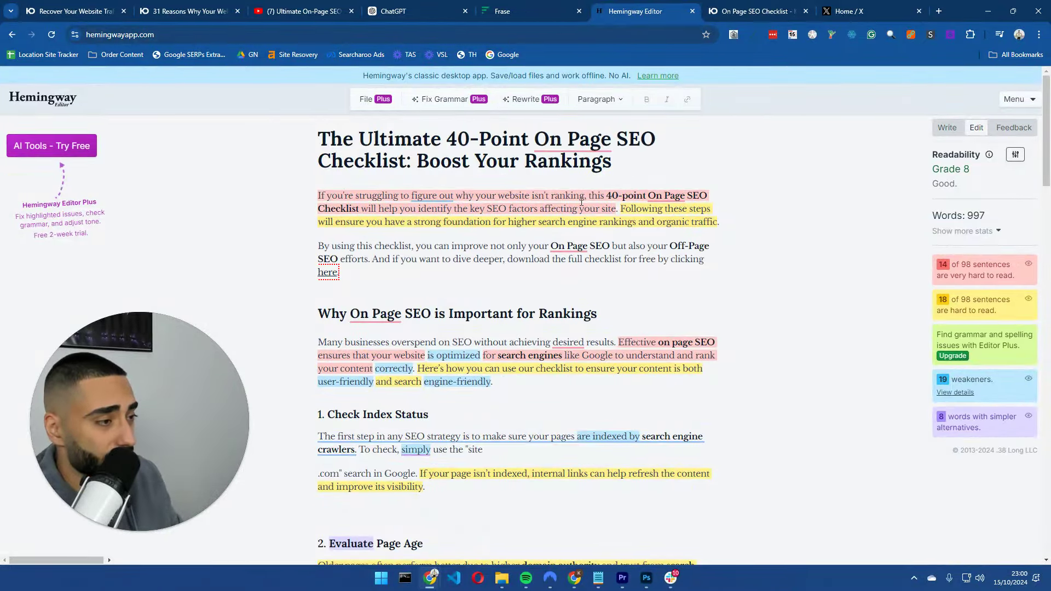
{"action": "scroll", "coordinate": [597, 314], "scroll_direction": "down", "scroll_amount": 10}
{"action": "scroll", "coordinate": [598, 313], "scroll_direction": "down", "scroll_amount": 7}
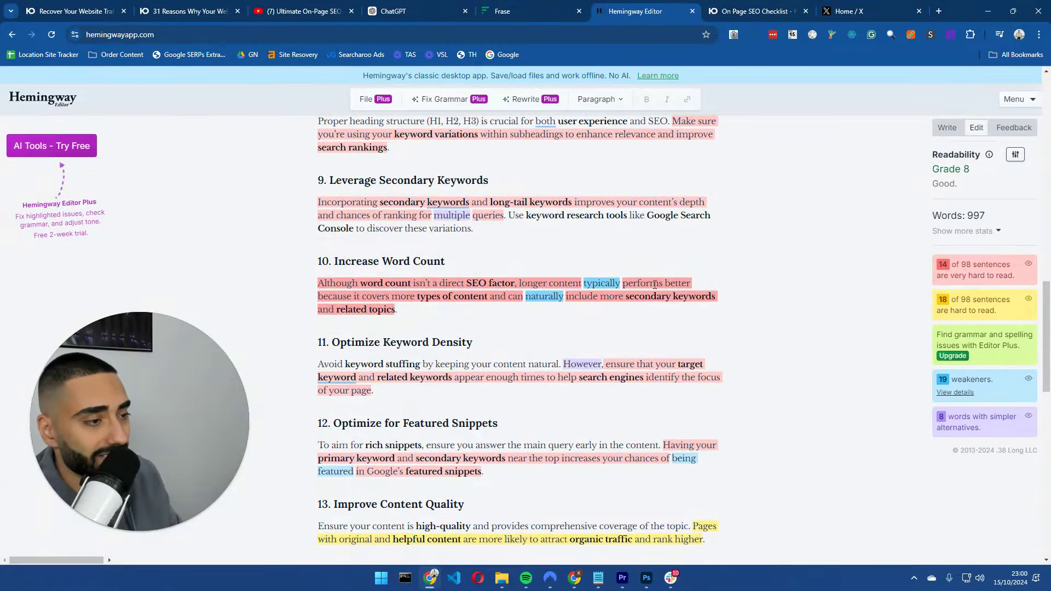
{"action": "scroll", "coordinate": [410, 300], "scroll_direction": "down", "scroll_amount": 5}
{"action": "scroll", "coordinate": [410, 300], "scroll_direction": "down", "scroll_amount": 2}
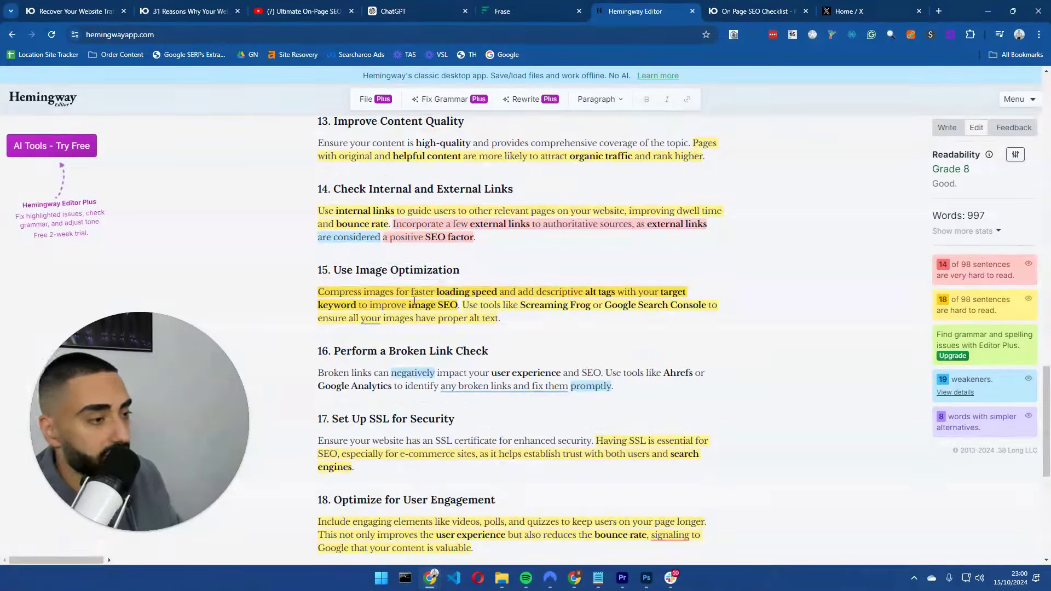
{"action": "scroll", "coordinate": [437, 299], "scroll_direction": "up", "scroll_amount": 9}
{"action": "scroll", "coordinate": [465, 295], "scroll_direction": "down", "scroll_amount": 2}
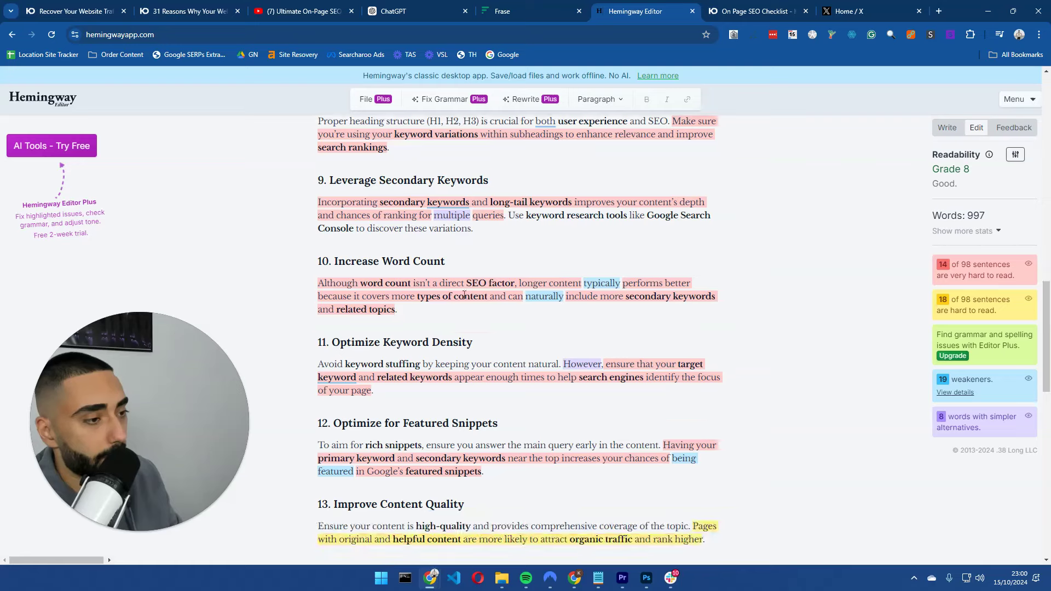
{"action": "left_click_drag", "start_coordinate": [318, 180], "coordinate": [381, 207]}
{"action": "scroll", "coordinate": [557, 332], "scroll_direction": "down", "scroll_amount": 1}
{"action": "left_click", "coordinate": [436, 271]}
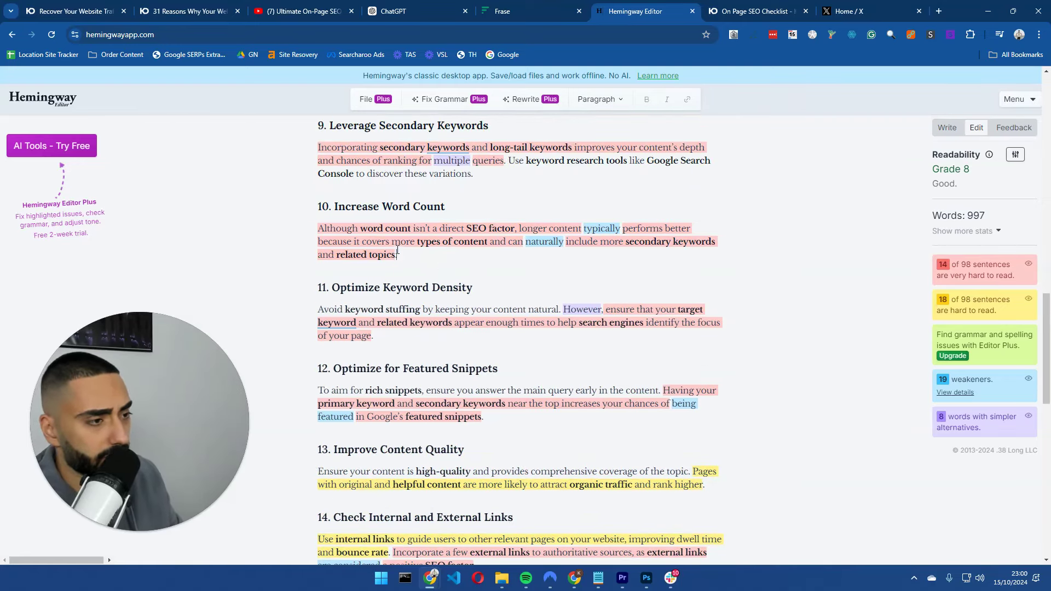
{"action": "scroll", "coordinate": [339, 284], "scroll_direction": "up", "scroll_amount": 3}
{"action": "left_click_drag", "start_coordinate": [397, 253], "coordinate": [316, 247]}
{"action": "key", "text": "ctrl+c"}
{"action": "scroll", "coordinate": [316, 281], "scroll_direction": "up", "scroll_amount": 2}
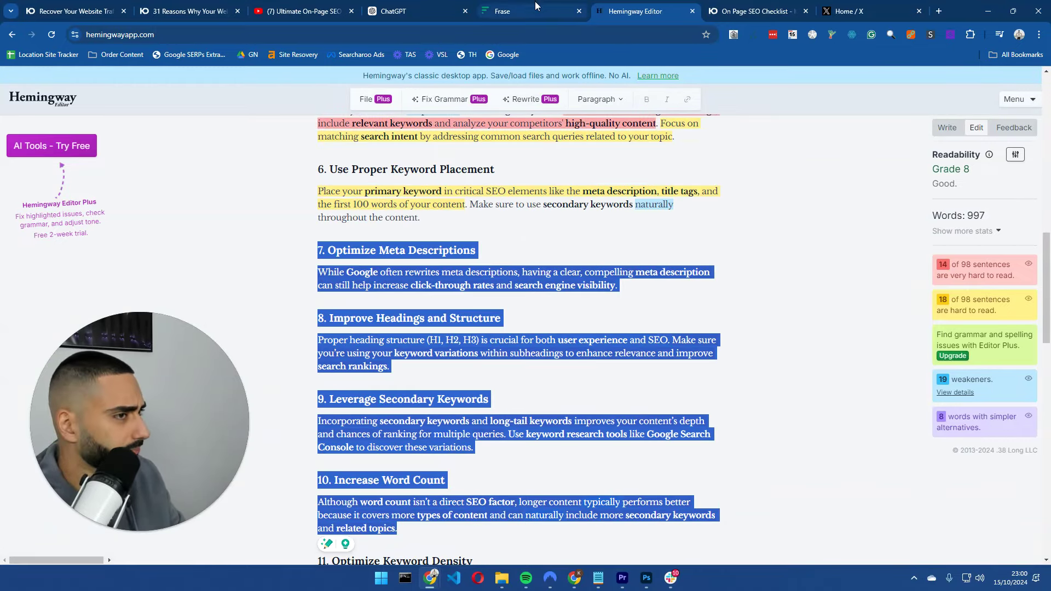
Ask ChatGPT to shorten the sentences in the pasted sections 7–10 for a better Hemingway score.
{"action": "left_click", "coordinate": [416, 11]}
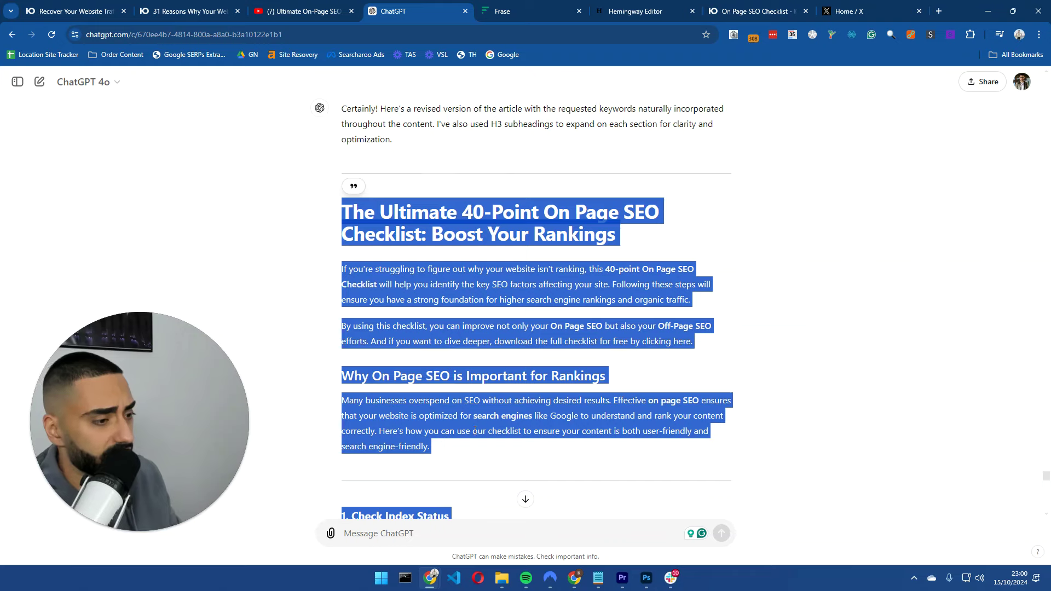
{"action": "scroll", "coordinate": [476, 430], "scroll_direction": "down", "scroll_amount": 20}
{"action": "left_click", "coordinate": [475, 535]}
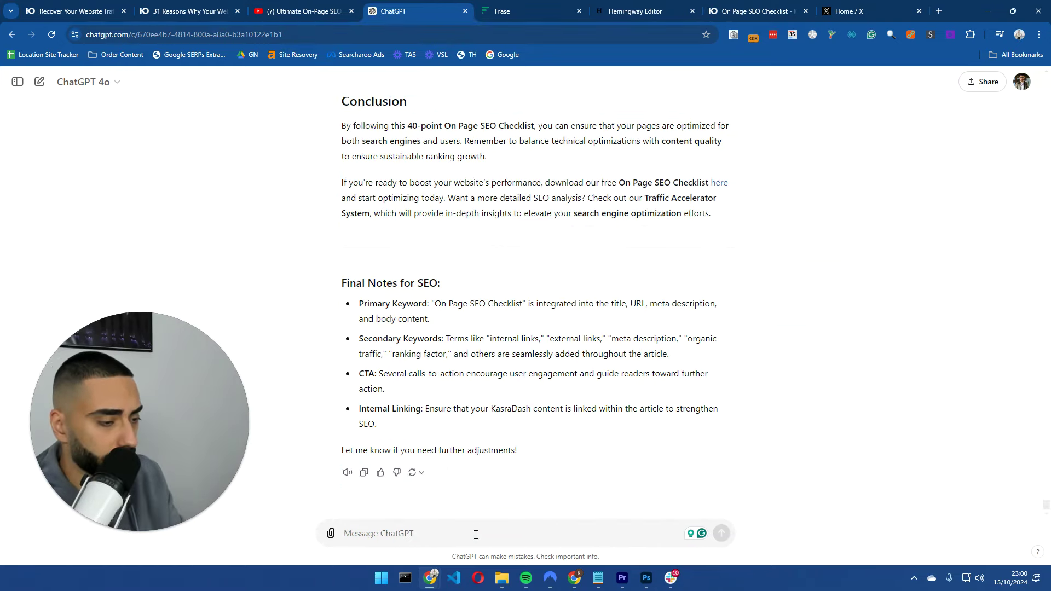
{"action": "type", "text": "hey"}
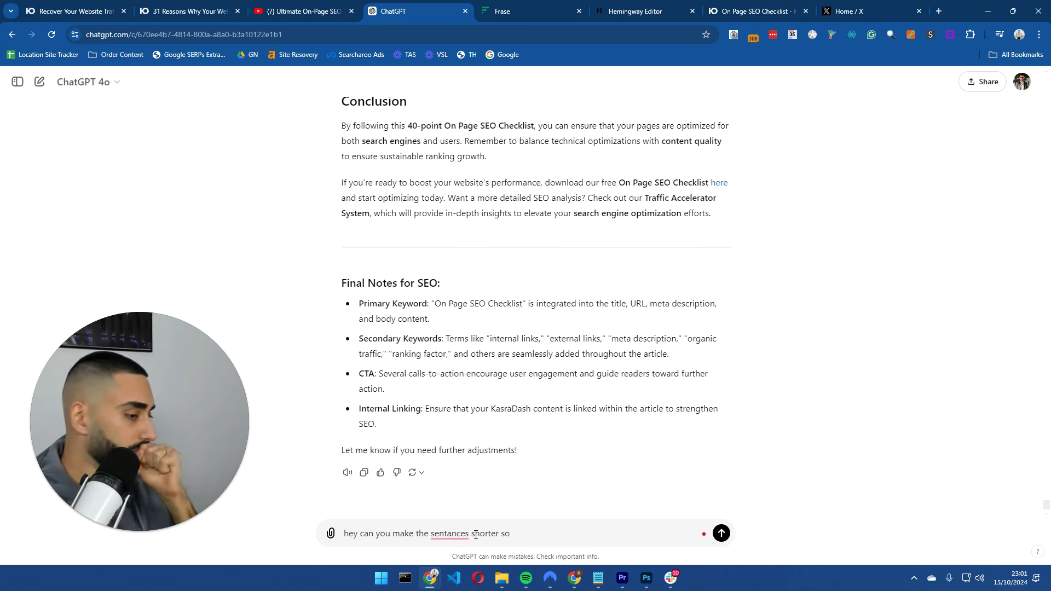
{"action": "type", "text": "we get a higher score on hemmin"}
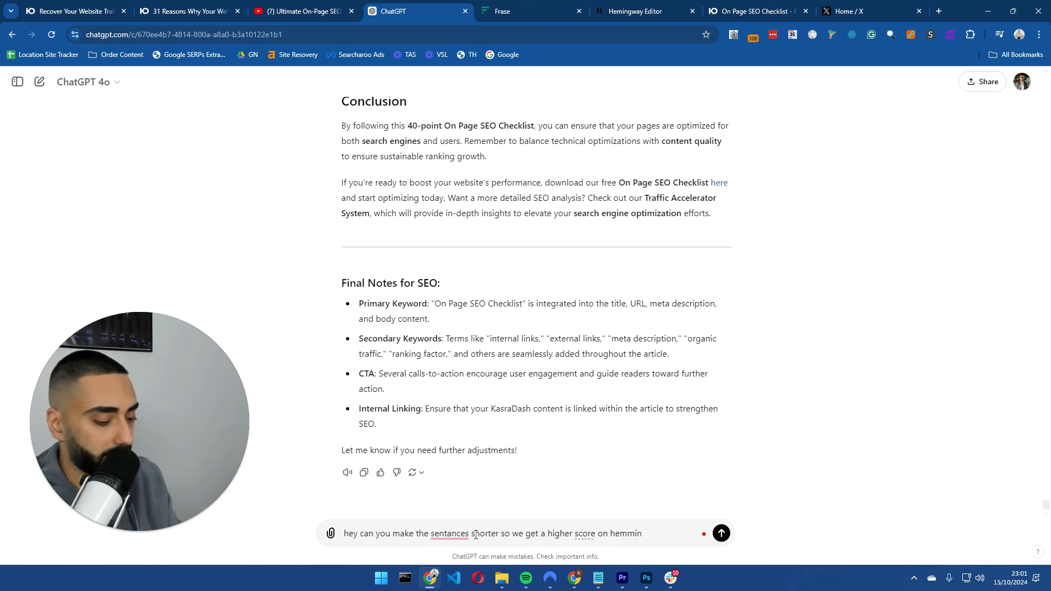
{"action": "type", "text": "dito"}
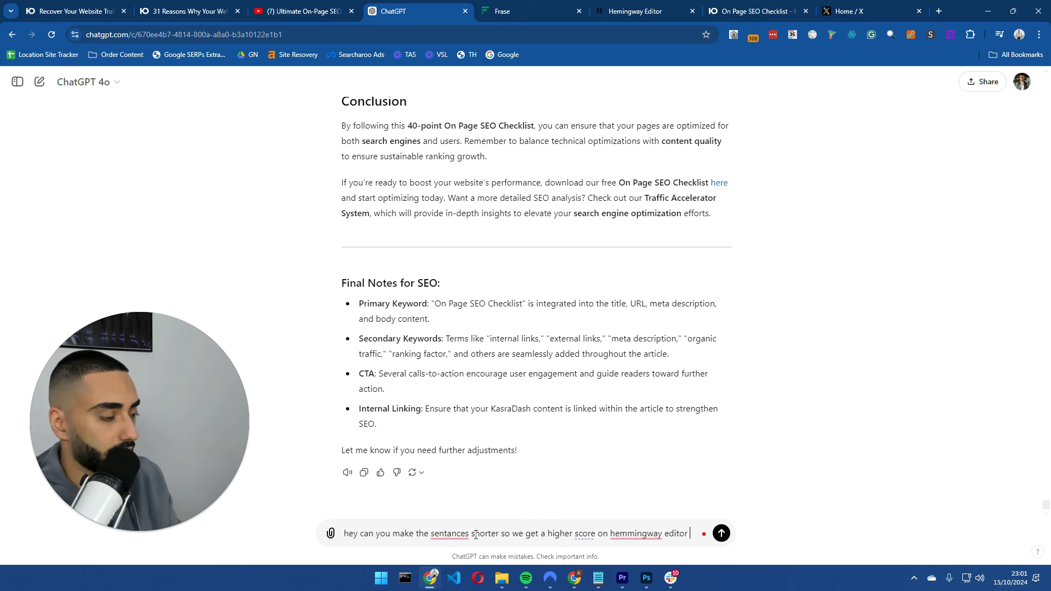
{"action": "type", "text": "r for example "}
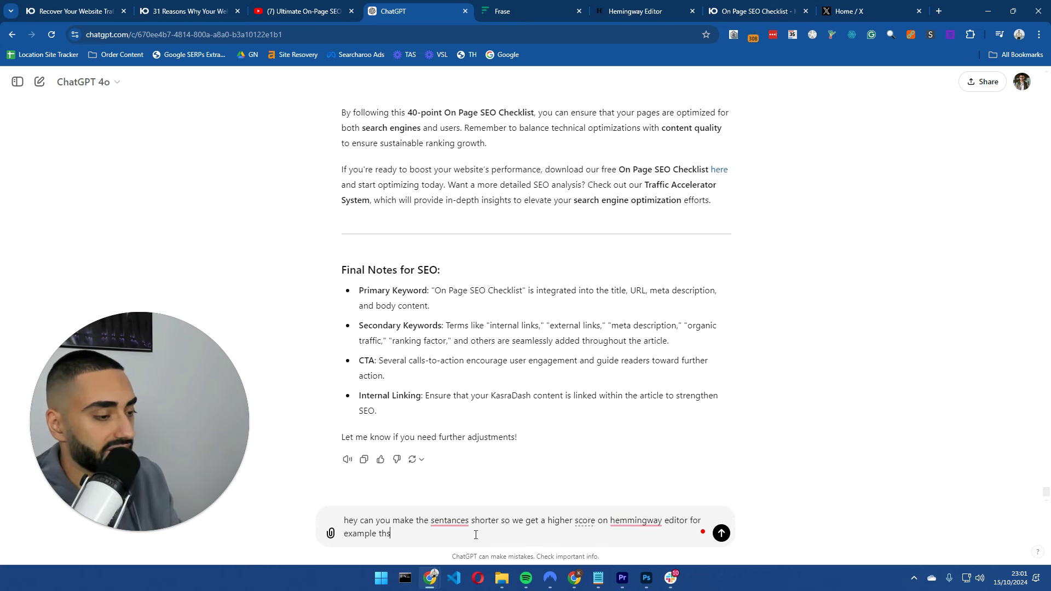
{"action": "type", "text": "these:"}
{"action": "key", "text": "shift+Return"}
{"action": "key", "text": "shift+Return"}
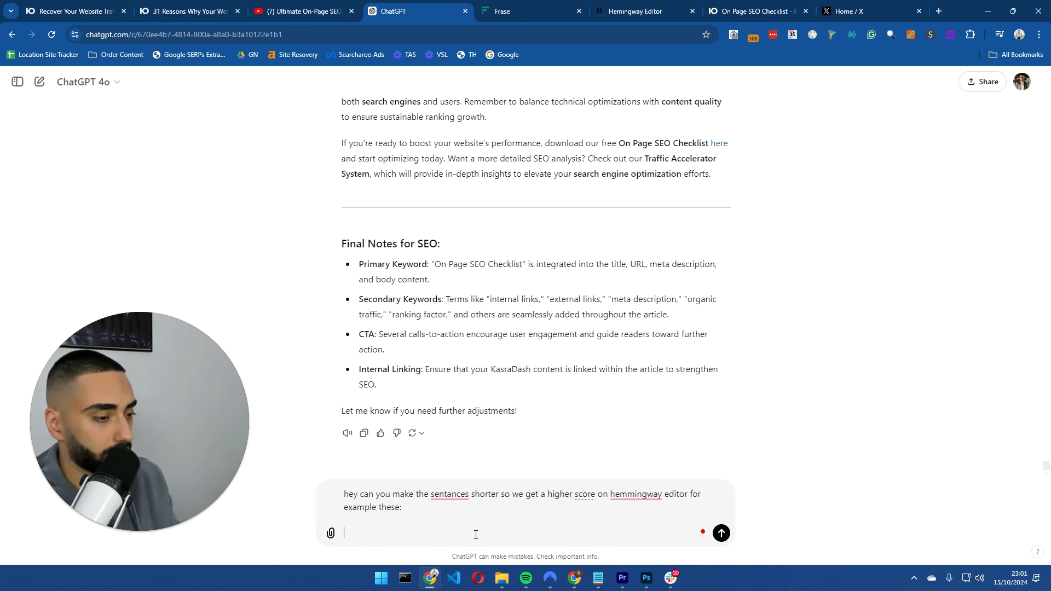
{"action": "key", "text": "ctrl+v"}
{"action": "key", "text": "Return"}
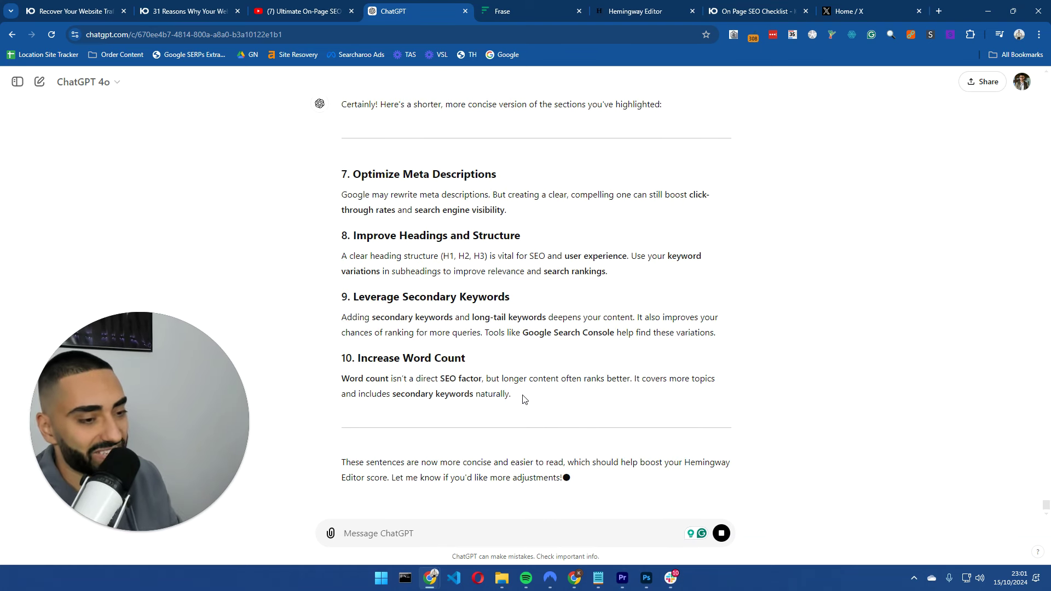
Ask ChatGPT to apply the same shorter-sentence rewrite to the entire article.
{"action": "type", "text": "now"}
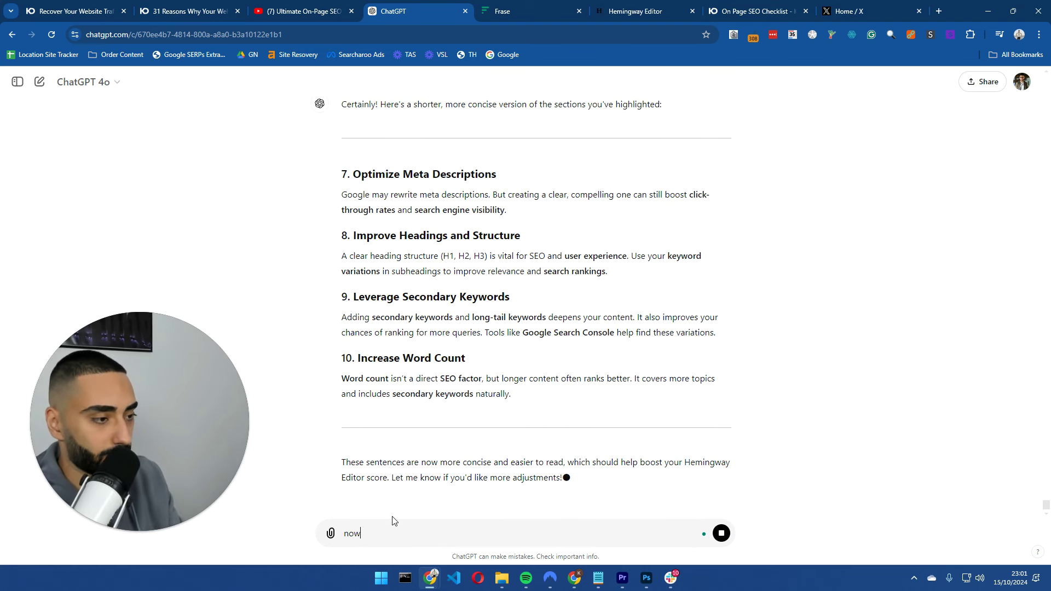
{"action": "type", "text": " can you do this for the entire article"}
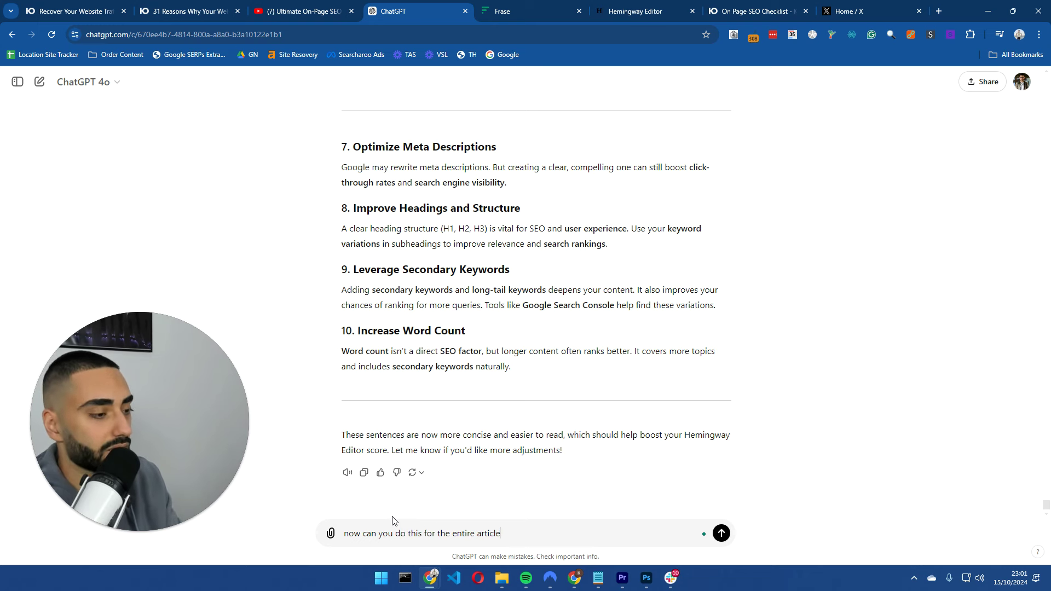
{"action": "key", "text": "Return"}
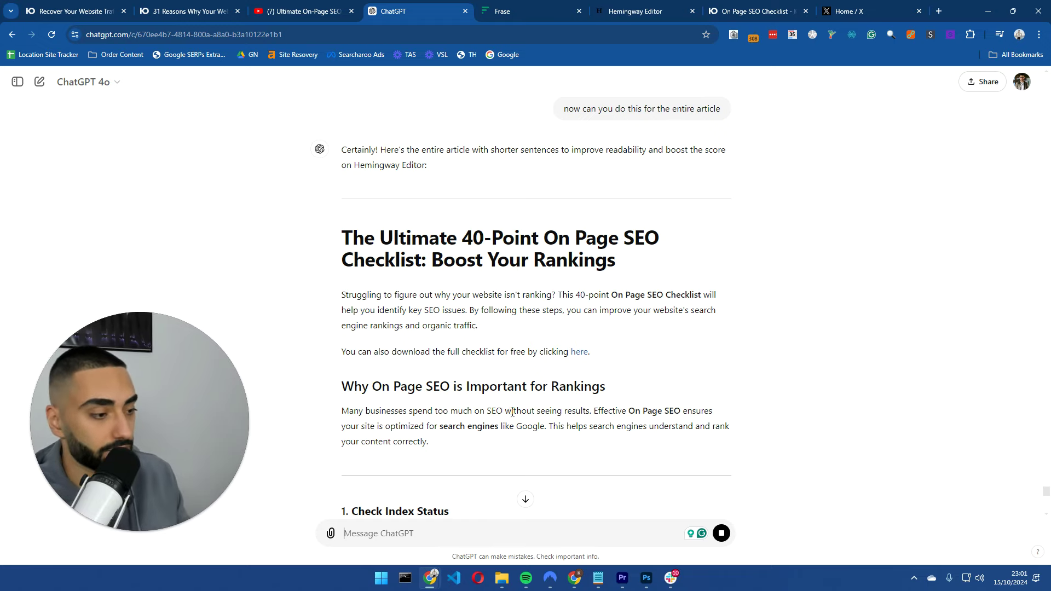
{"action": "scroll", "coordinate": [514, 421], "scroll_direction": "down", "scroll_amount": 20}
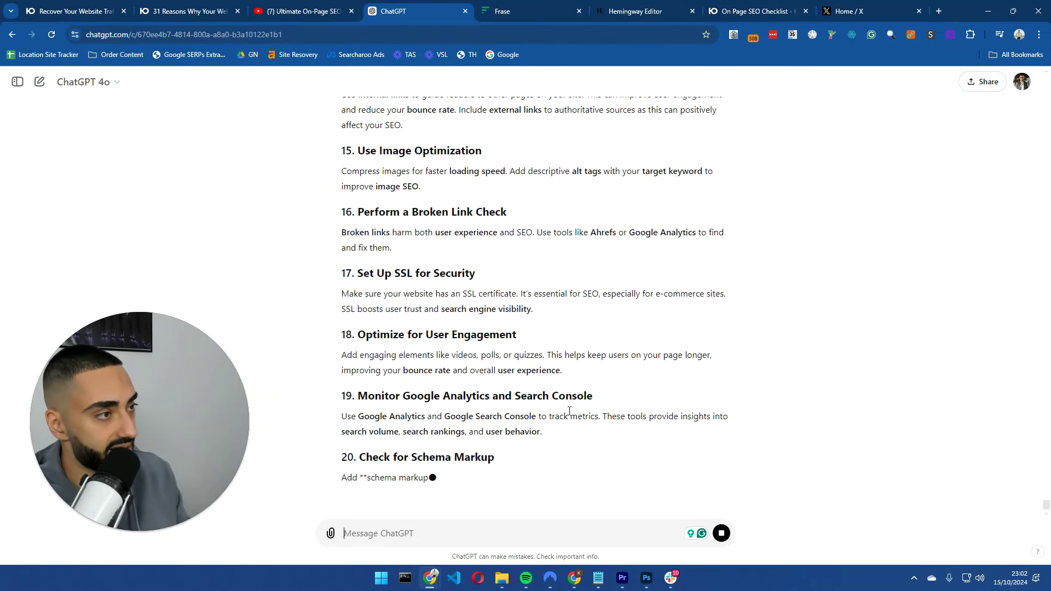
Copy ChatGPT's complete shortened article once it finishes generating.
{"action": "left_click_drag", "start_coordinate": [635, 11], "coordinate": [485, 4]}
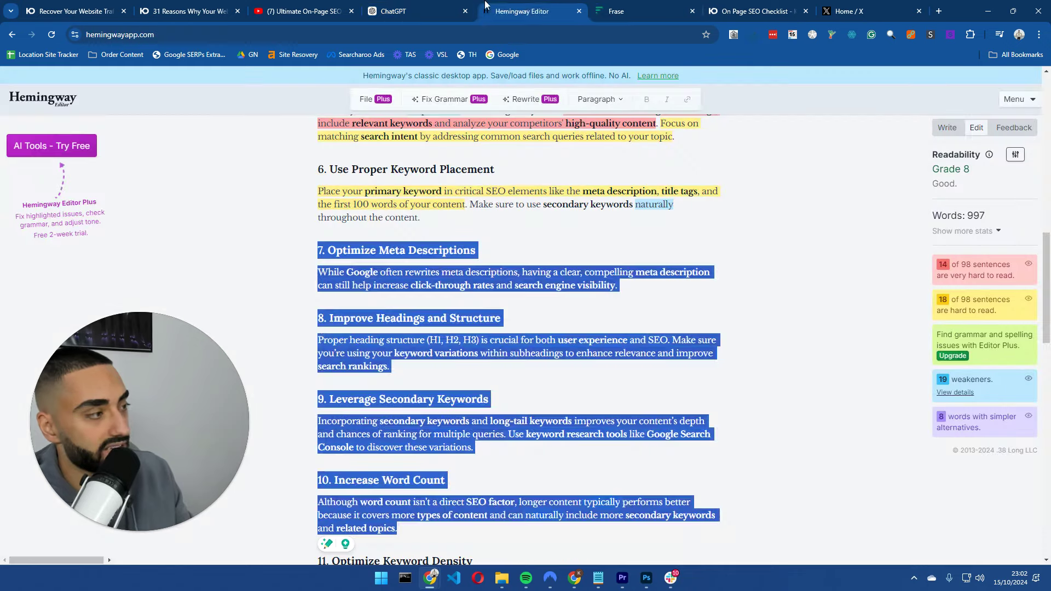
{"action": "left_click", "coordinate": [445, 13]}
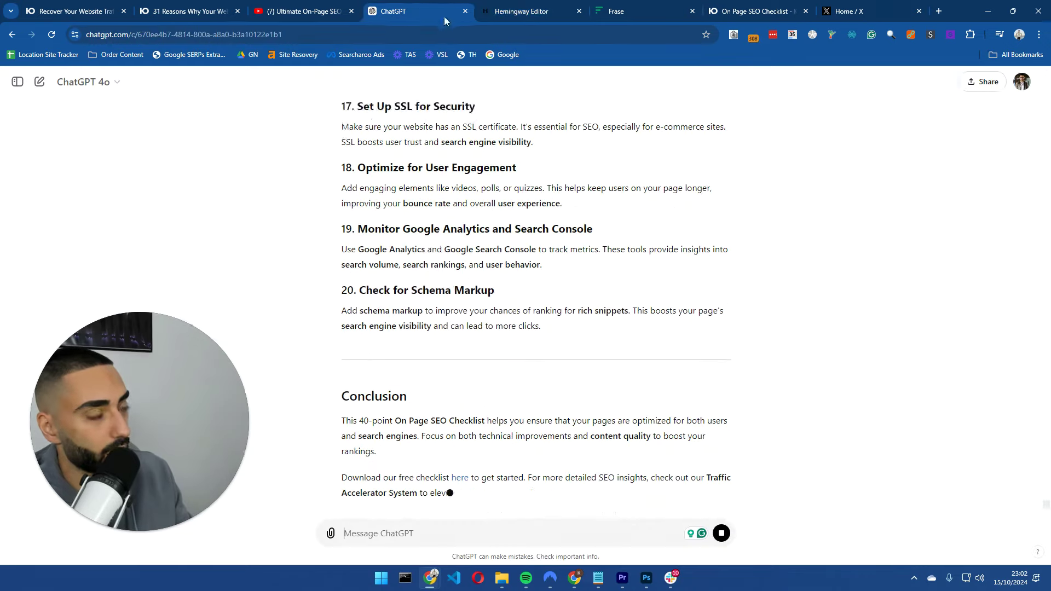
{"action": "left_click", "coordinate": [539, 6]}
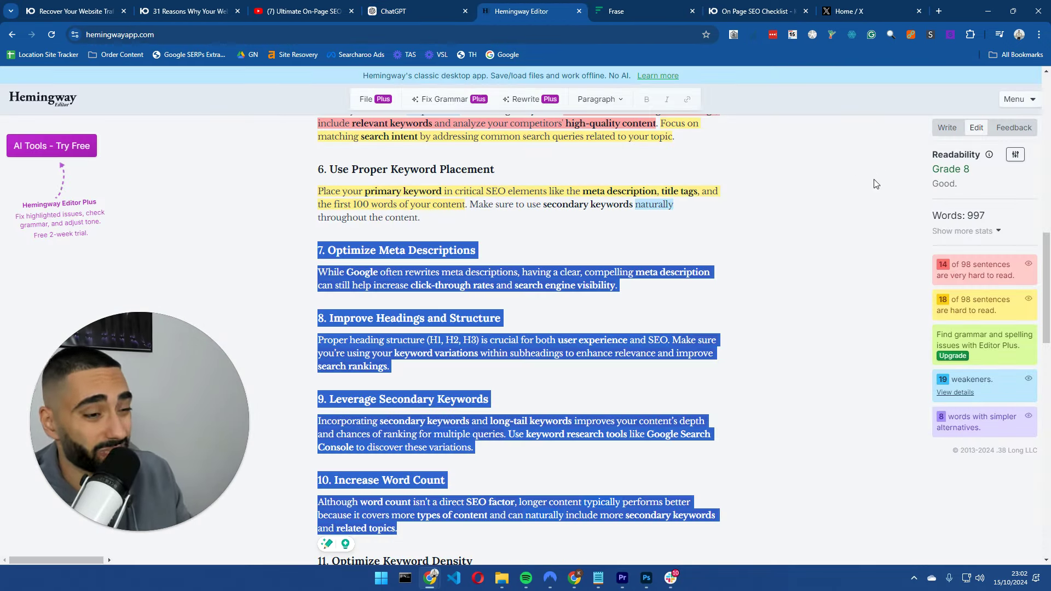
{"action": "left_click", "coordinate": [411, 7]}
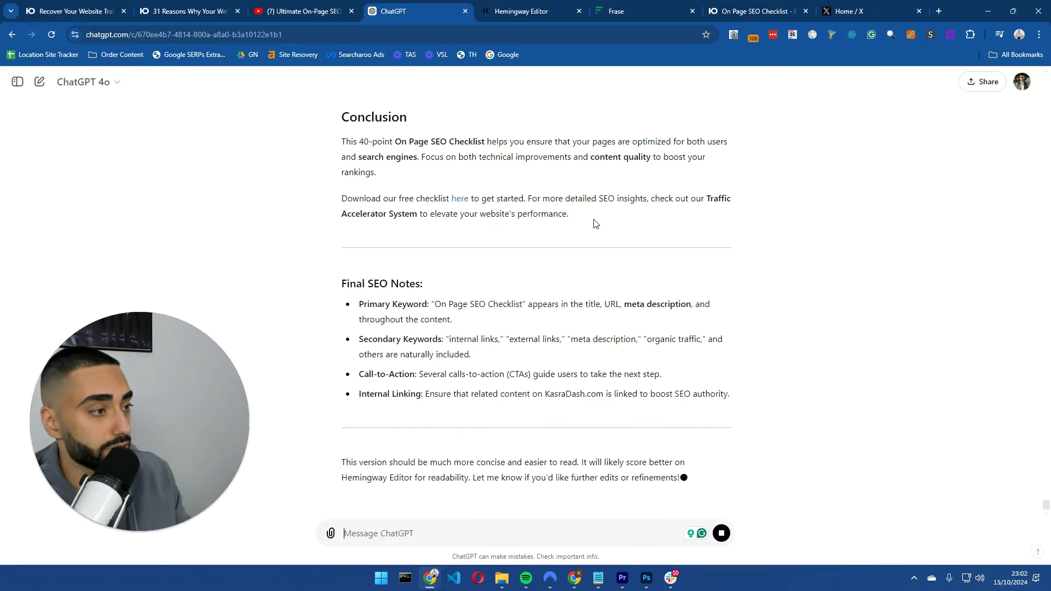
{"action": "left_click_drag", "start_coordinate": [595, 223], "coordinate": [343, 215]}
{"action": "right_click", "coordinate": [354, 222]}
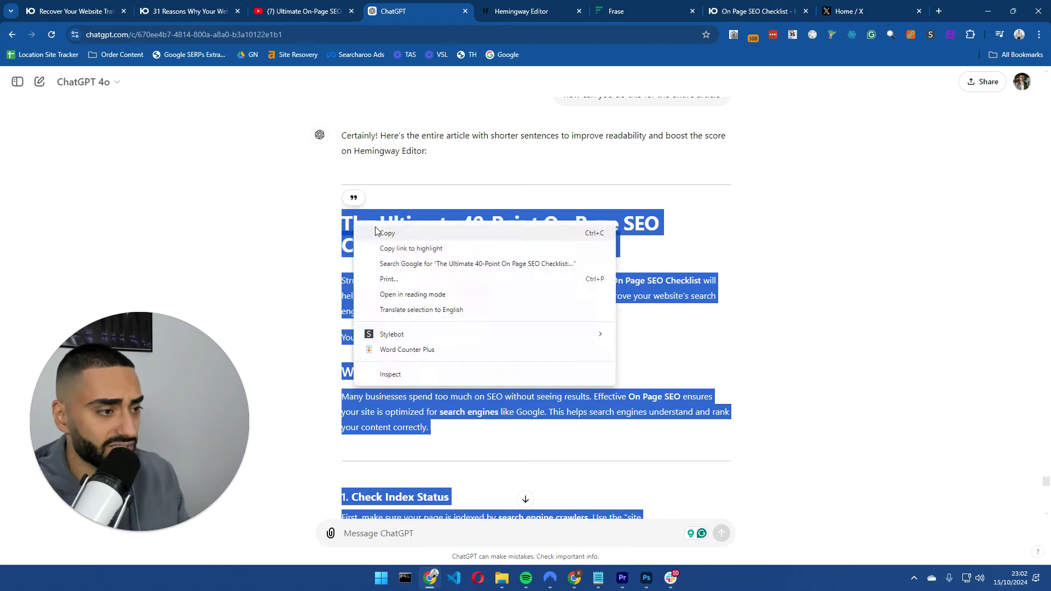
{"action": "left_click", "coordinate": [387, 233]}
Replace the Hemingway Editor text with the shortened article, reaching Grade 6 at 757 words.
{"action": "left_click", "coordinate": [520, 11]}
{"action": "left_click", "coordinate": [591, 230]}
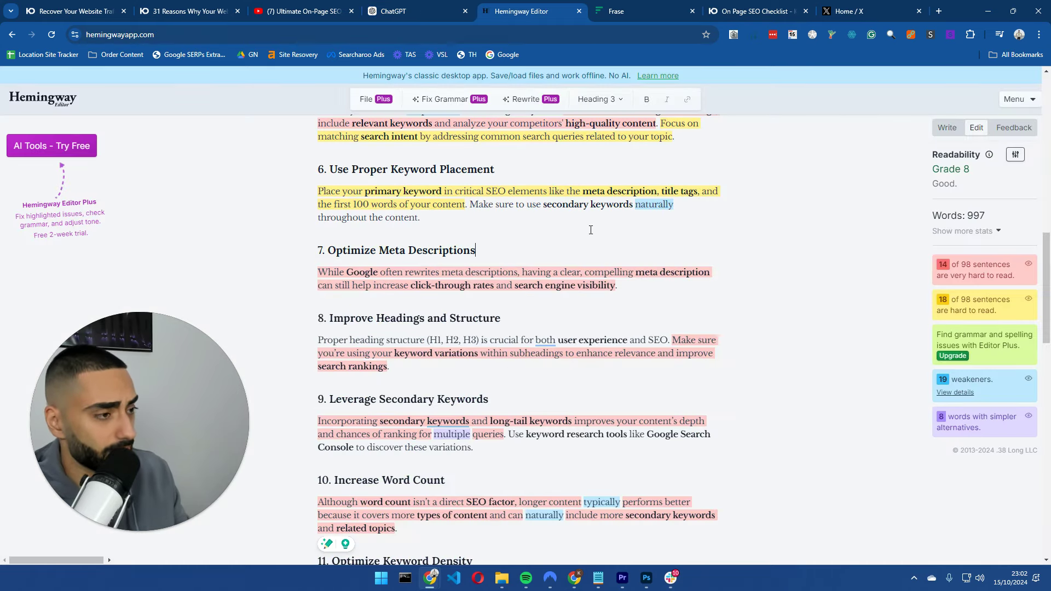
{"action": "key", "text": "ctrl+a"}
{"action": "key", "text": "BackSpace"}
{"action": "key", "text": "ctrl+v"}
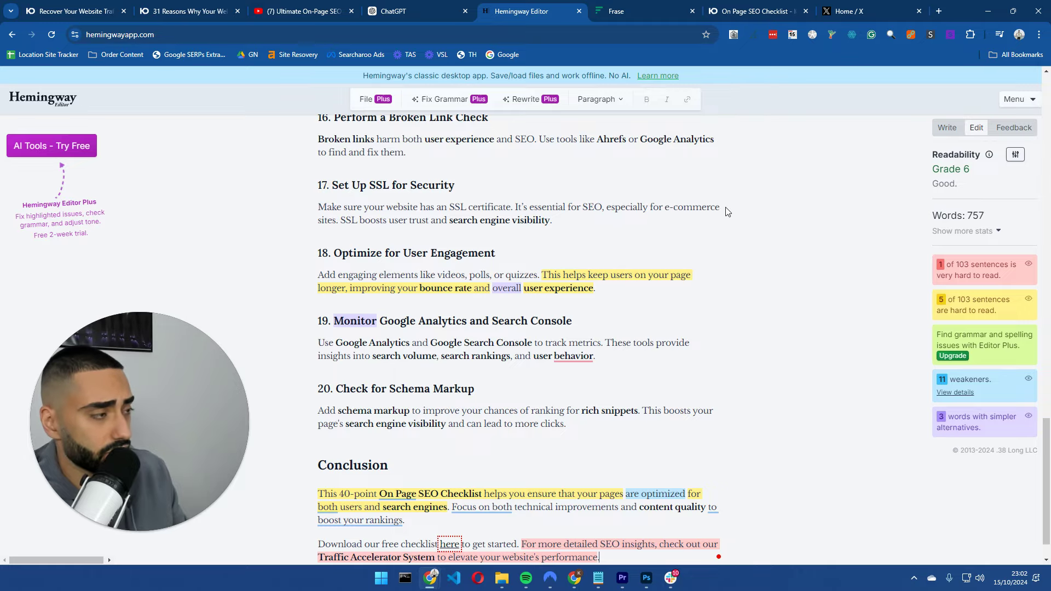
Paste the shortened article with formatting under the Frase title, giving 772 words and 59%.
{"action": "left_click", "coordinate": [615, 11]}
{"action": "scroll", "coordinate": [563, 218], "scroll_direction": "up", "scroll_amount": 20}
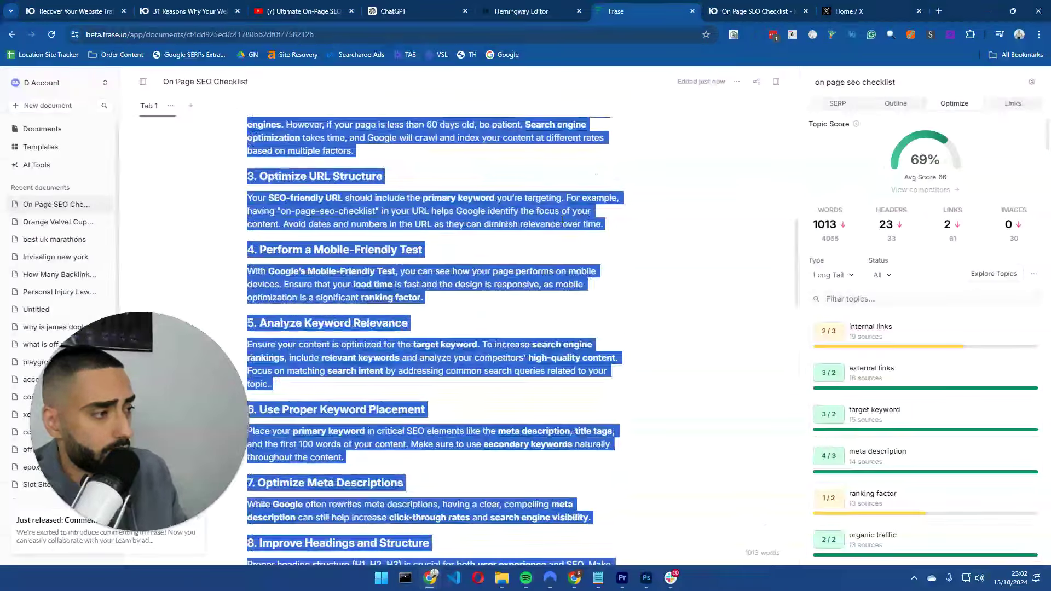
{"action": "scroll", "coordinate": [562, 222], "scroll_direction": "up", "scroll_amount": 10}
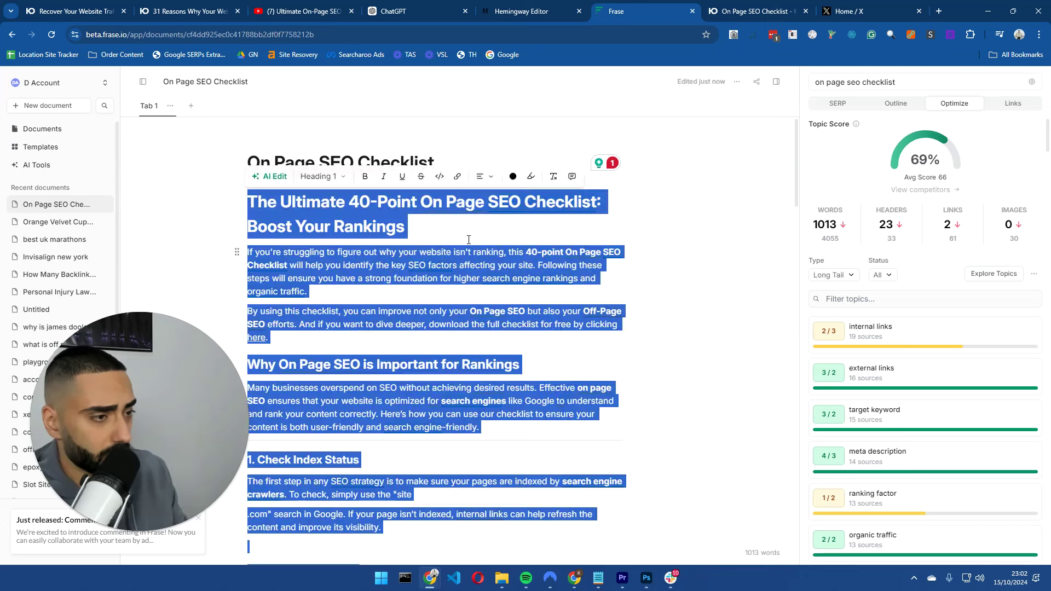
{"action": "key", "text": "ctrl+v"}
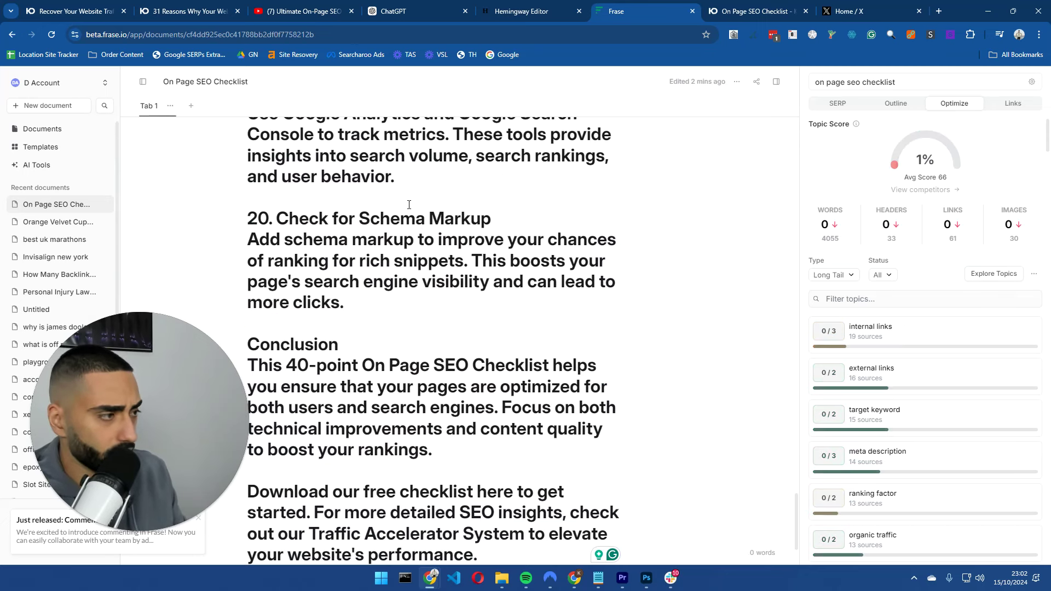
{"action": "key", "text": "ctrl+z"}
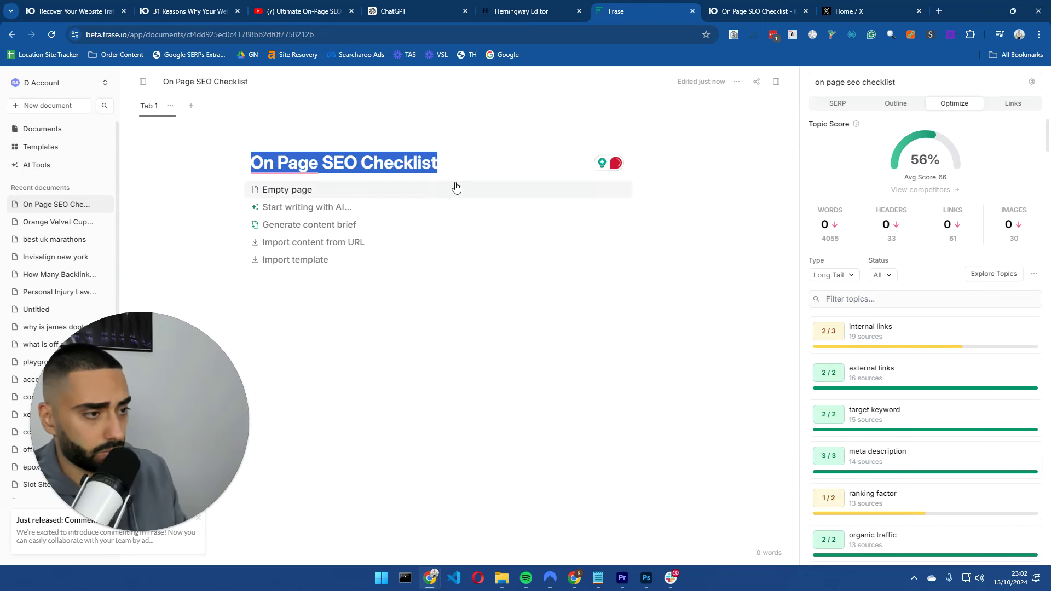
{"action": "left_click", "coordinate": [479, 164]}
{"action": "key", "text": "Return"}
{"action": "key", "text": "ctrl+v"}
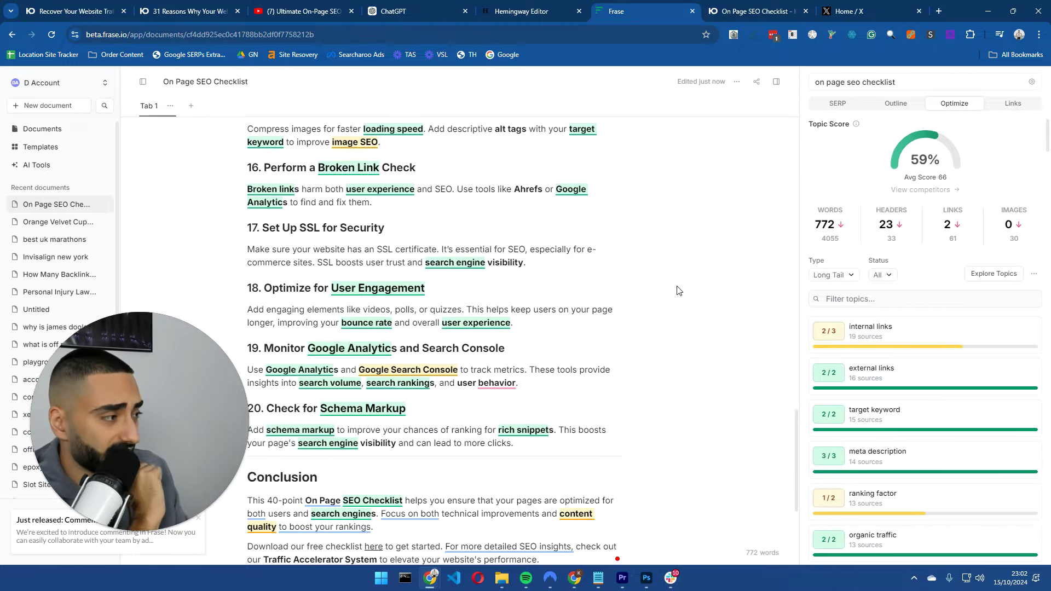
{"action": "scroll", "coordinate": [678, 290], "scroll_direction": "up", "scroll_amount": 20}
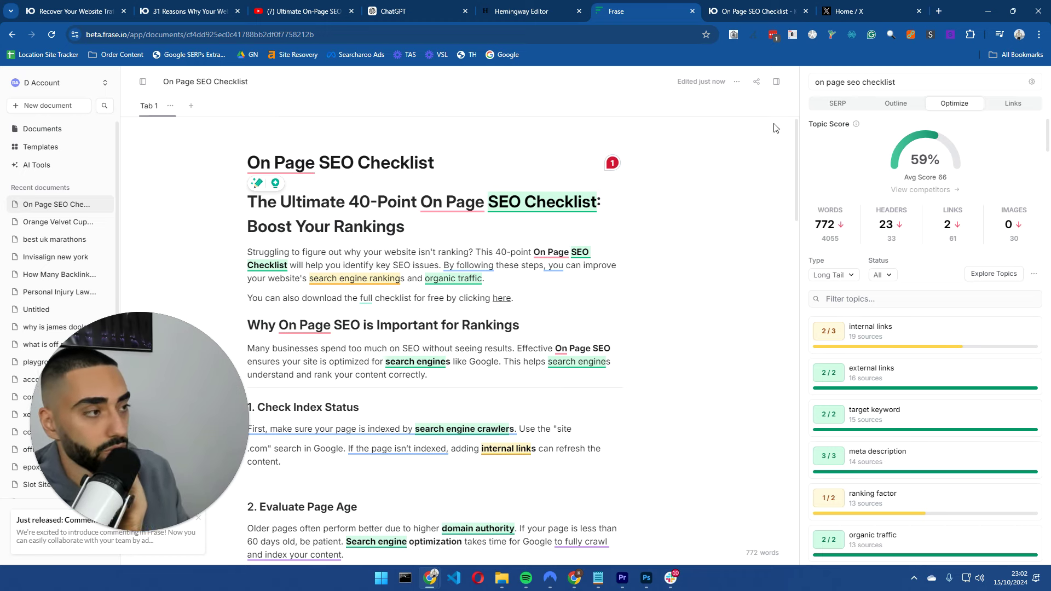
Scroll back to ChatGPT's earlier full-length article and select it from intro to conclusion.
{"action": "left_click", "coordinate": [523, 11]}
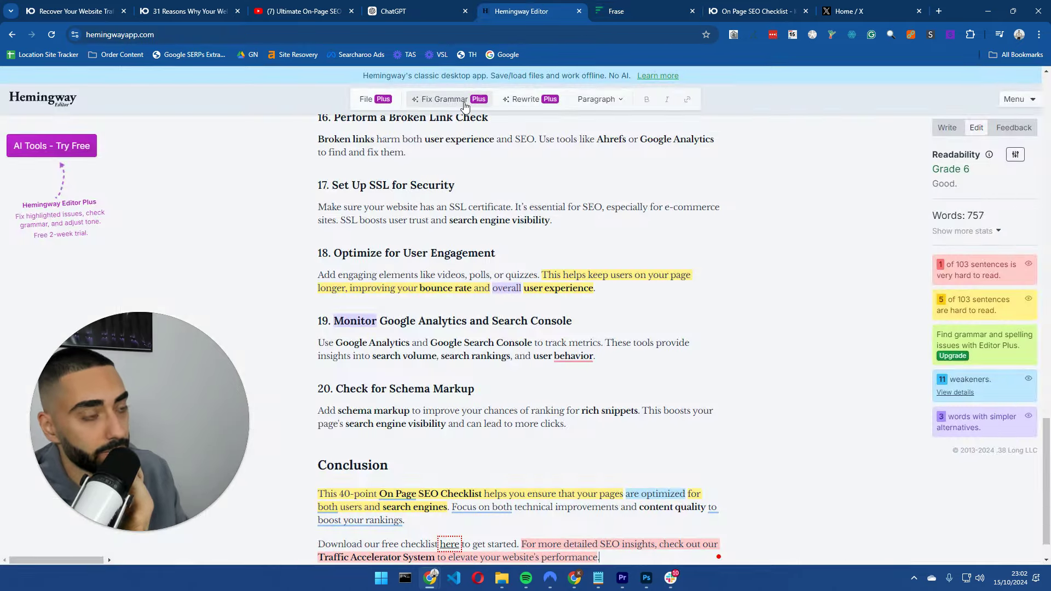
{"action": "left_click", "coordinate": [402, 7]}
{"action": "scroll", "coordinate": [564, 240], "scroll_direction": "up", "scroll_amount": 20}
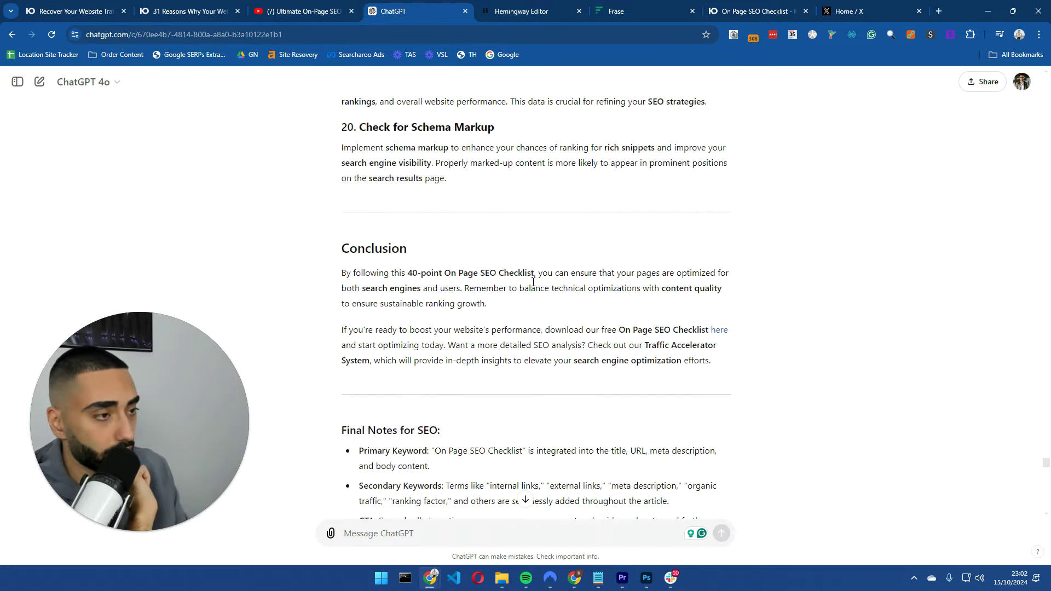
{"action": "scroll", "coordinate": [532, 284], "scroll_direction": "up", "scroll_amount": 2}
{"action": "left_click_drag", "start_coordinate": [717, 469], "coordinate": [341, 141]}
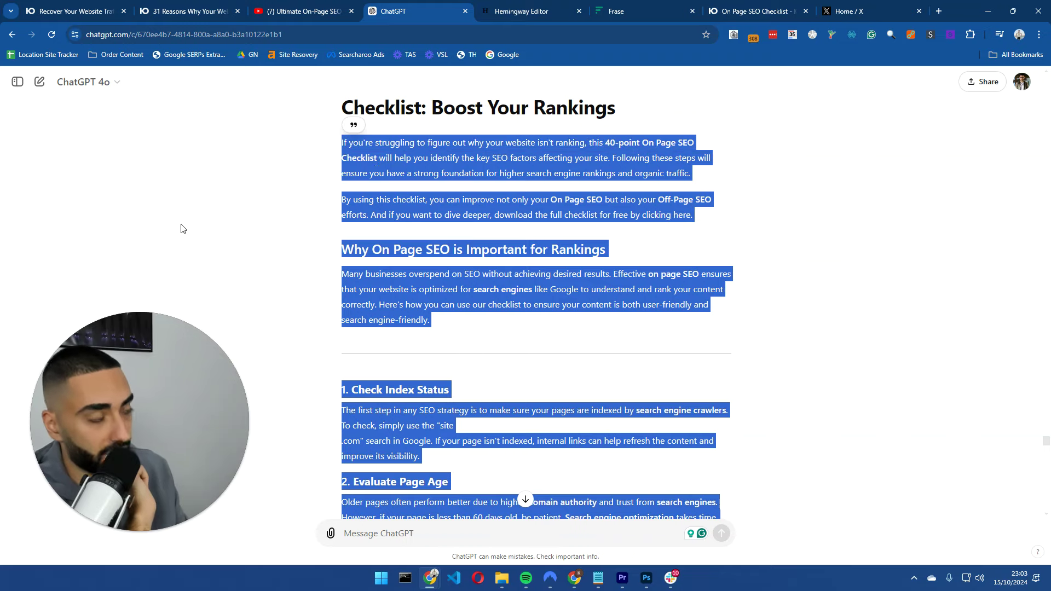
Paste the copied article into the empty final paragraph of the WordPress post.
{"action": "key", "text": "ctrl+1"}
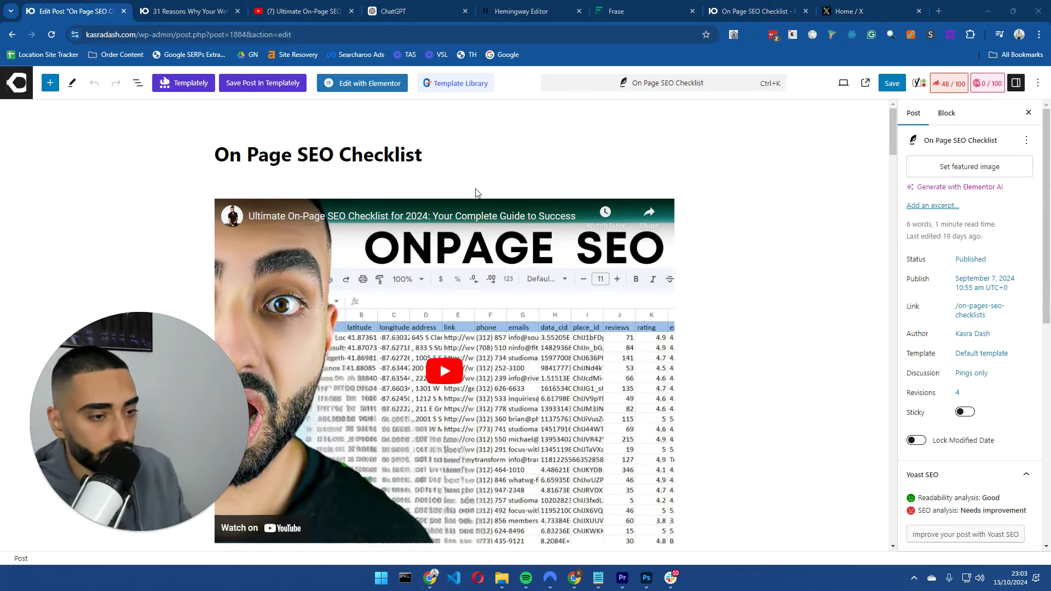
{"action": "scroll", "coordinate": [531, 195], "scroll_direction": "down", "scroll_amount": 8}
{"action": "scroll", "coordinate": [531, 196], "scroll_direction": "down", "scroll_amount": 5}
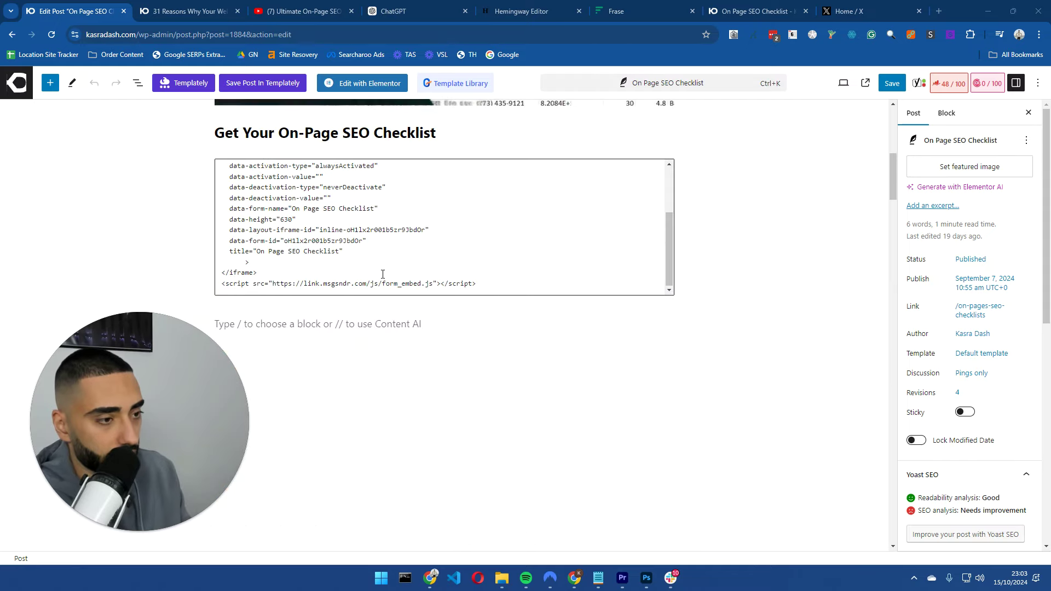
{"action": "left_click", "coordinate": [359, 323]}
{"action": "key", "text": "BackSpace"}
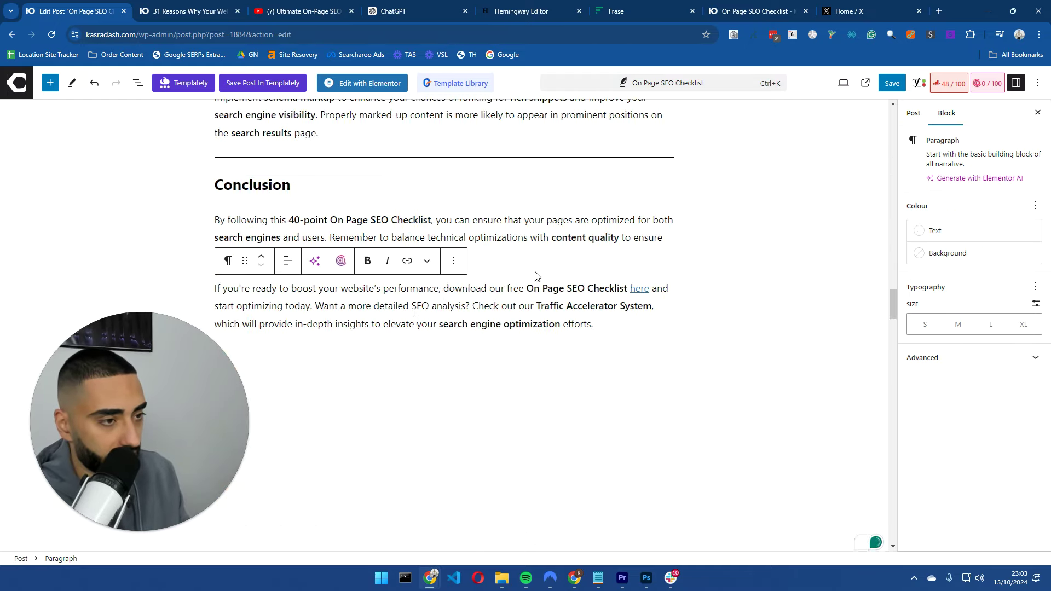
{"action": "scroll", "coordinate": [699, 340], "scroll_direction": "up", "scroll_amount": 20}
{"action": "scroll", "coordinate": [339, 372], "scroll_direction": "up", "scroll_amount": 13}
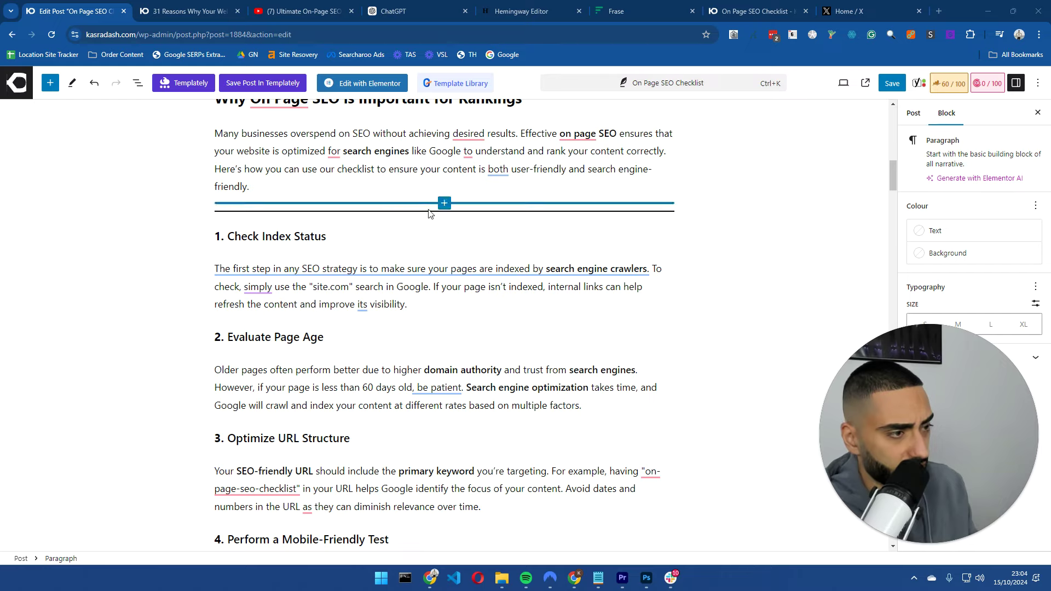
Move the YouTube video embed into a new paragraph just below the intro.
{"action": "left_click", "coordinate": [443, 219]}
{"action": "scroll", "coordinate": [382, 213], "scroll_direction": "up", "scroll_amount": 5}
{"action": "scroll", "coordinate": [382, 213], "scroll_direction": "up", "scroll_amount": 8}
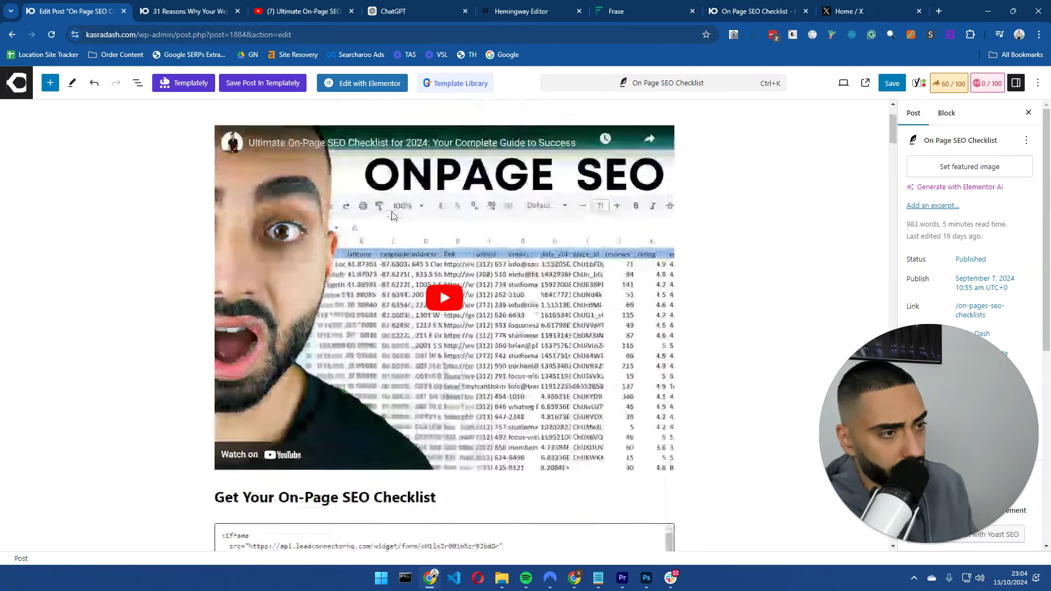
{"action": "scroll", "coordinate": [302, 247], "scroll_direction": "down", "scroll_amount": 5}
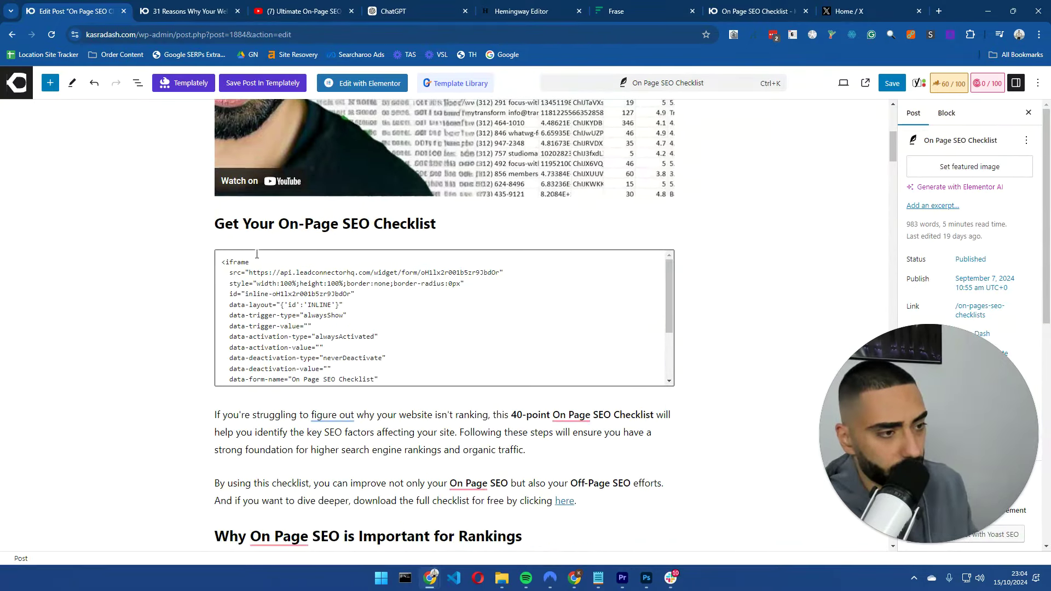
{"action": "scroll", "coordinate": [316, 176], "scroll_direction": "up", "scroll_amount": 3}
{"action": "scroll", "coordinate": [316, 176], "scroll_direction": "up", "scroll_amount": 3}
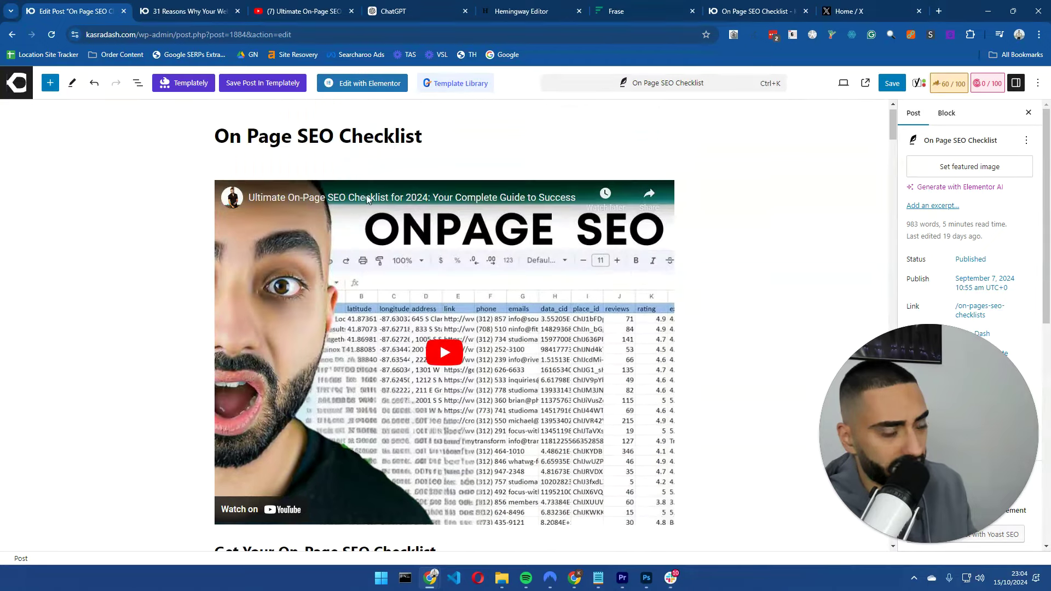
{"action": "left_click", "coordinate": [475, 190]}
{"action": "key", "text": "ctrl+x"}
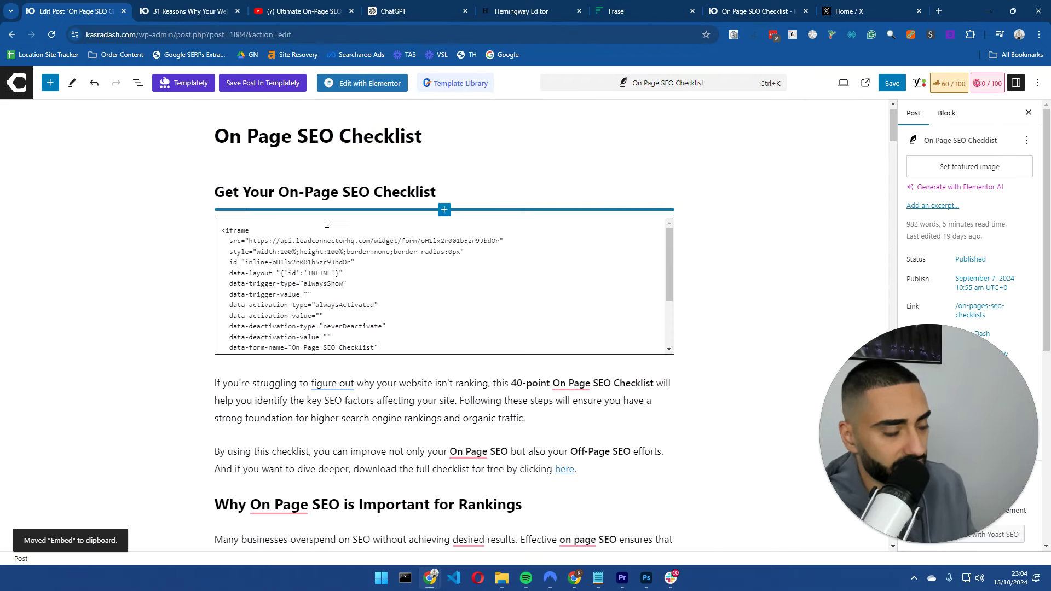
{"action": "scroll", "coordinate": [319, 247], "scroll_direction": "down", "scroll_amount": 20}
{"action": "scroll", "coordinate": [281, 307], "scroll_direction": "down", "scroll_amount": 1}
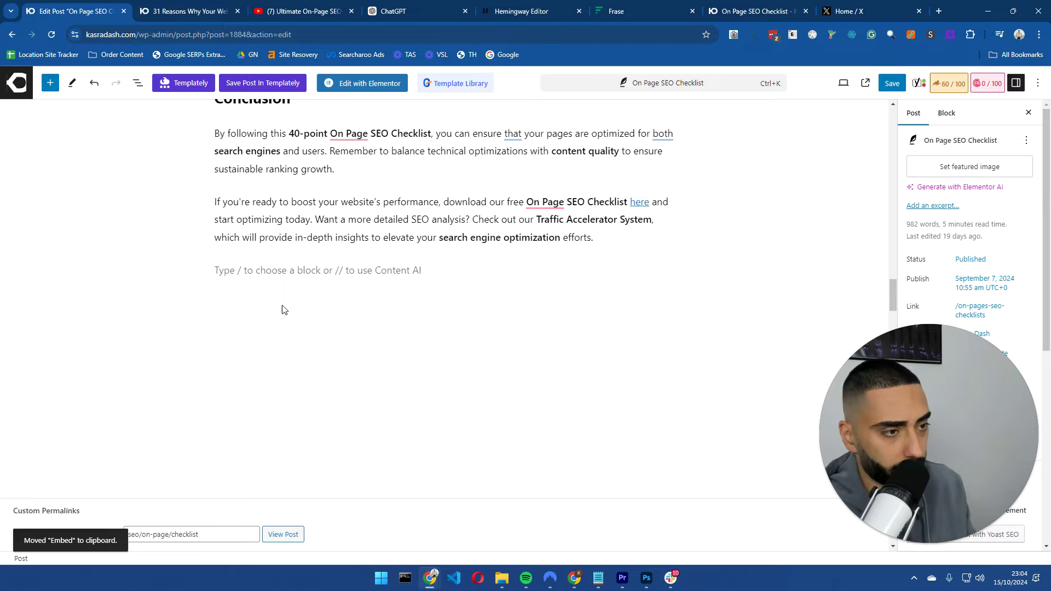
{"action": "scroll", "coordinate": [818, 284], "scroll_direction": "up", "scroll_amount": 10}
{"action": "left_click_drag", "start_coordinate": [893, 247], "coordinate": [893, 123]}
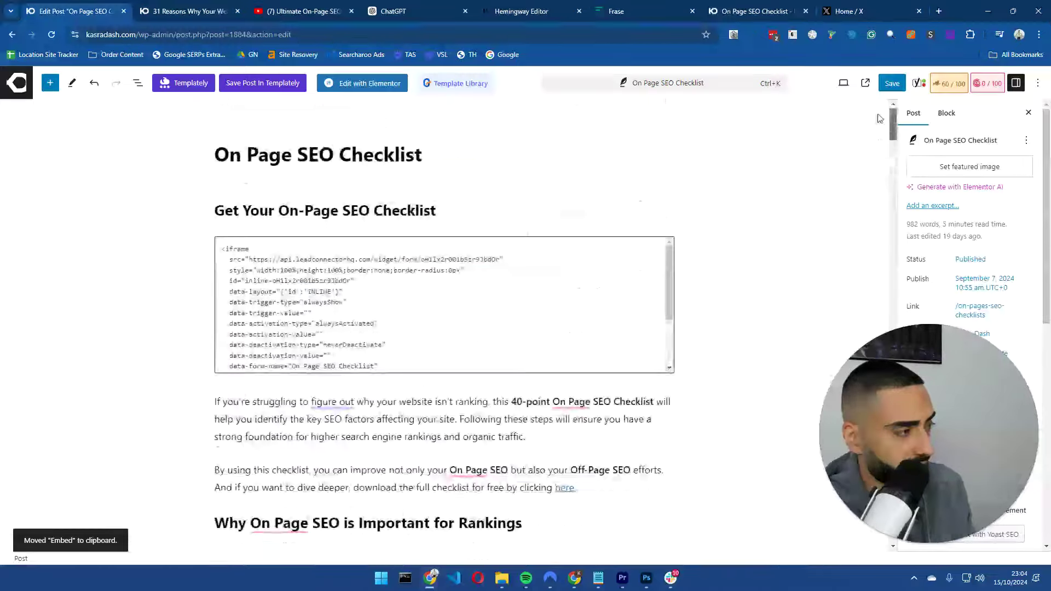
{"action": "left_click", "coordinate": [597, 489]}
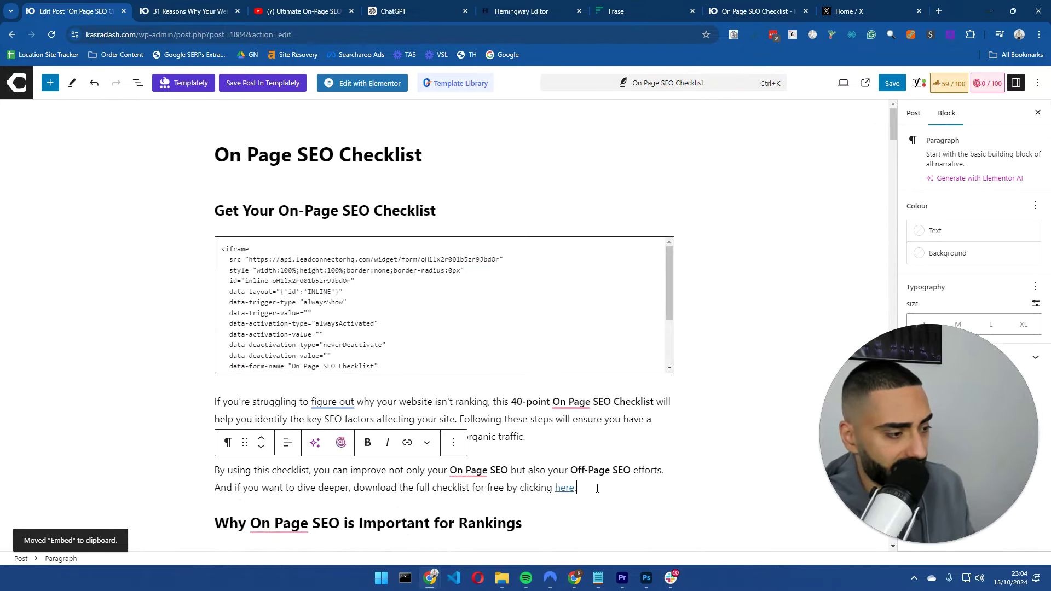
{"action": "key", "text": "Return"}
{"action": "key", "text": "ctrl+v"}
Change the intro's 'here' link target to 'contact'.
{"action": "left_click", "coordinate": [562, 140]}
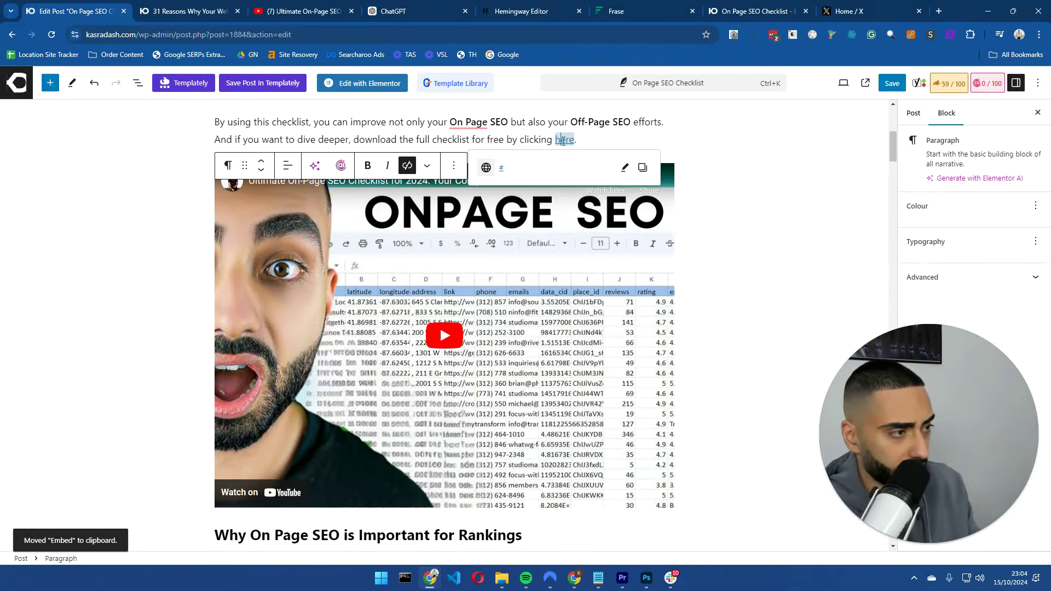
{"action": "left_click", "coordinate": [622, 173]}
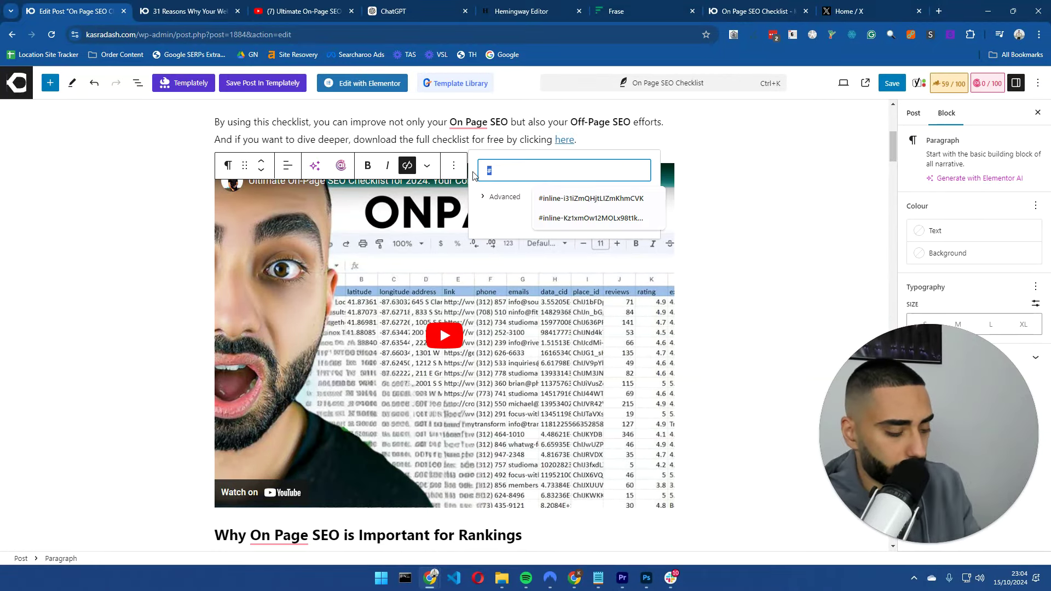
{"action": "type", "text": "contact"}
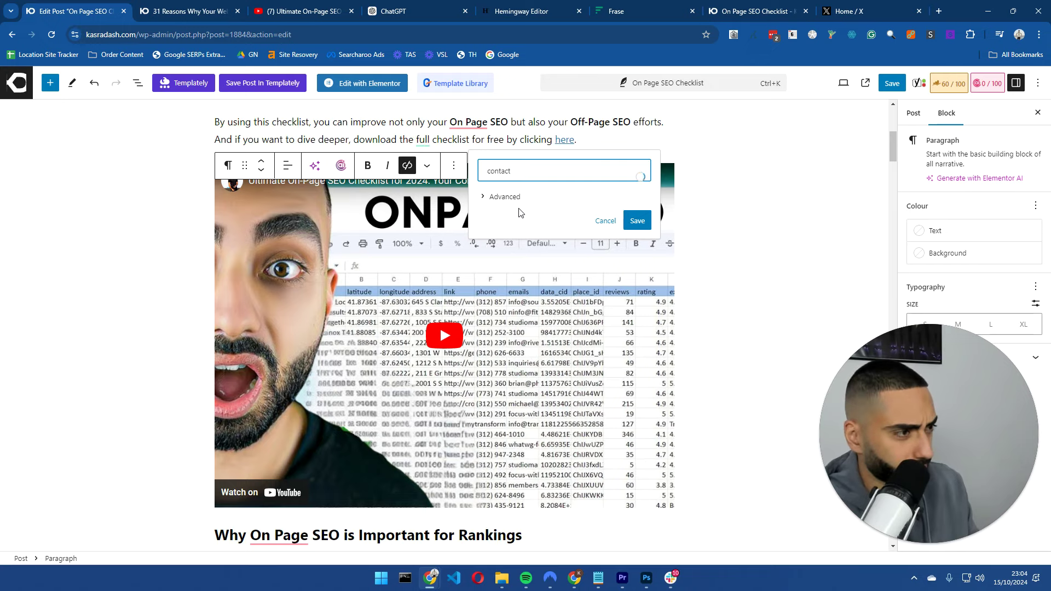
Apply the 'here' link to the contact page, then cut the checklist heading and form code blocks.
{"action": "left_click", "coordinate": [524, 211]}
{"action": "scroll", "coordinate": [397, 199], "scroll_direction": "up", "scroll_amount": 5}
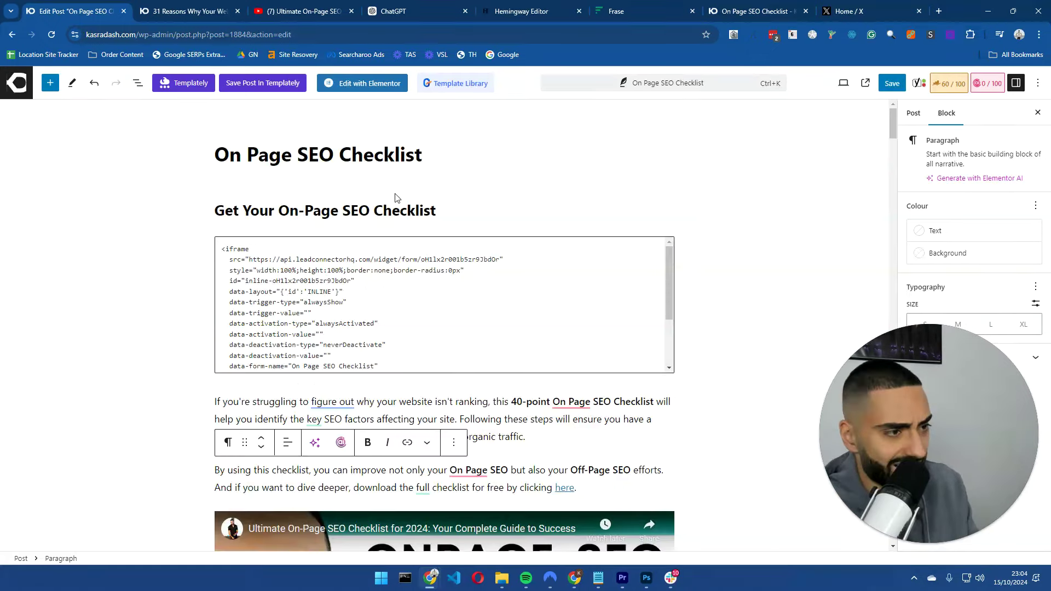
{"action": "left_click_drag", "start_coordinate": [215, 210], "coordinate": [656, 348]}
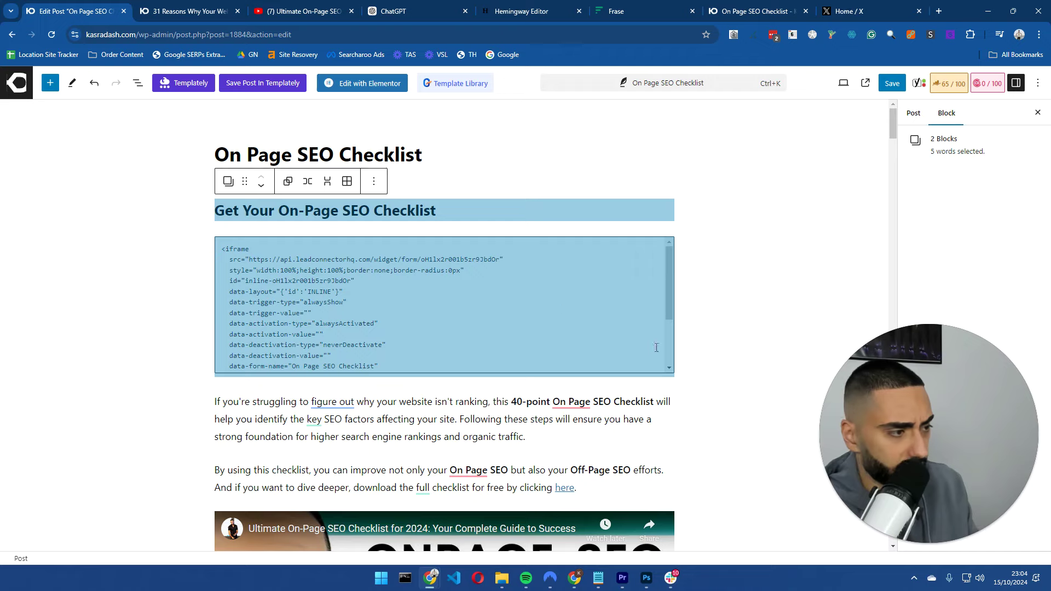
{"action": "key", "text": "ctrl+x"}
Paste the heading and form code above the Why On Page SEO heading, then save and view the post.
{"action": "left_click", "coordinate": [322, 208]}
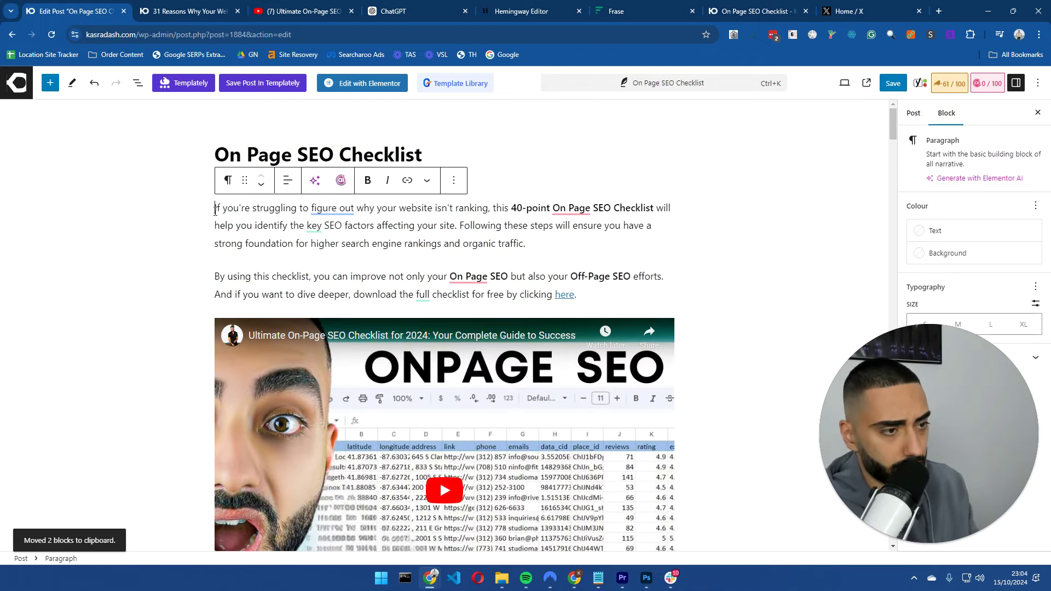
{"action": "scroll", "coordinate": [350, 266], "scroll_direction": "down", "scroll_amount": 5}
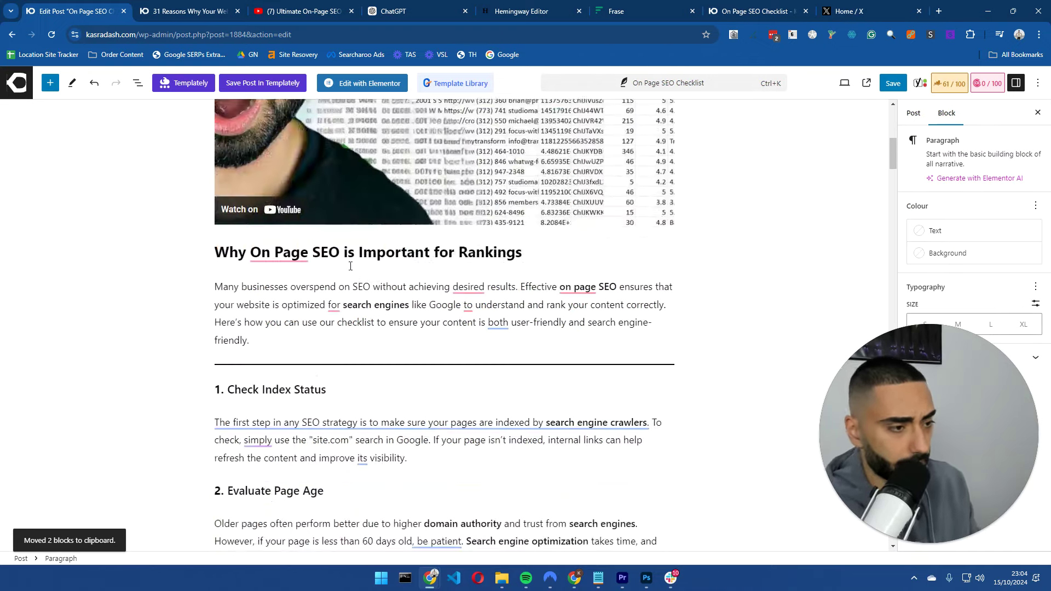
{"action": "left_click", "coordinate": [216, 251]}
{"action": "left_click", "coordinate": [696, 210]}
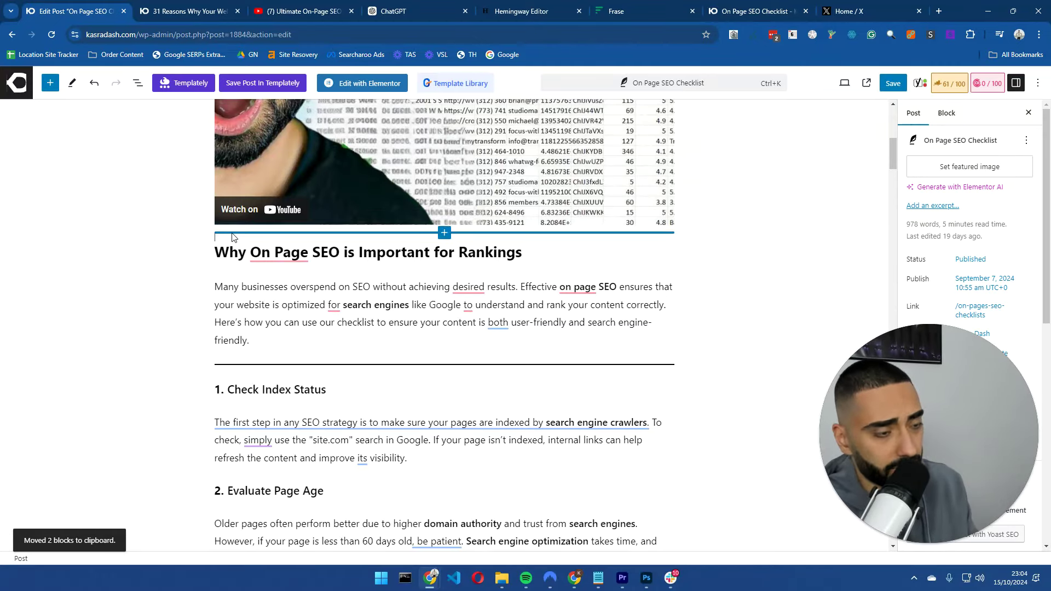
{"action": "left_click", "coordinate": [444, 233]}
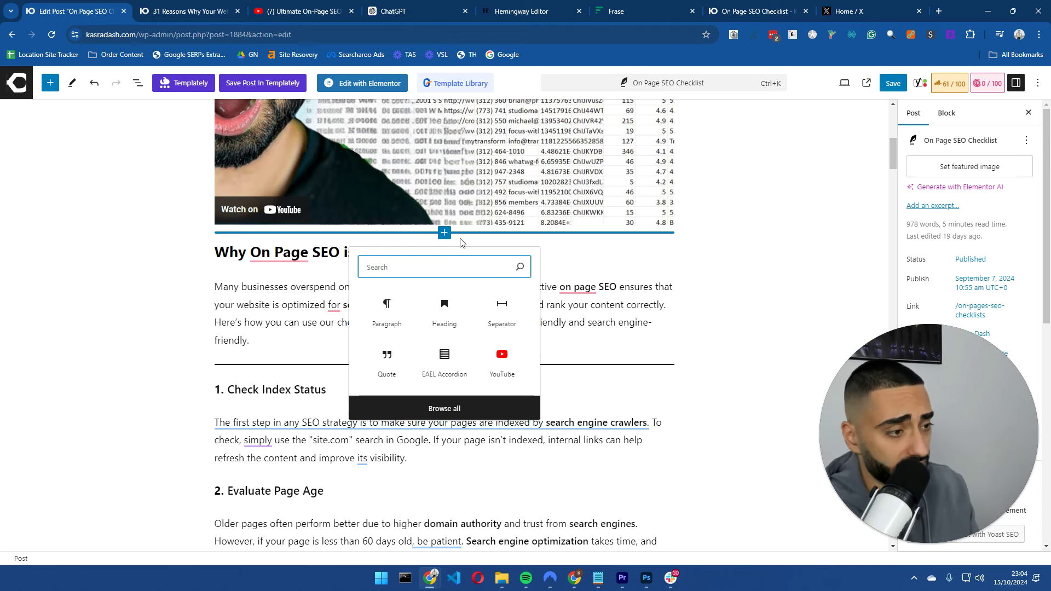
{"action": "left_click", "coordinate": [387, 311]}
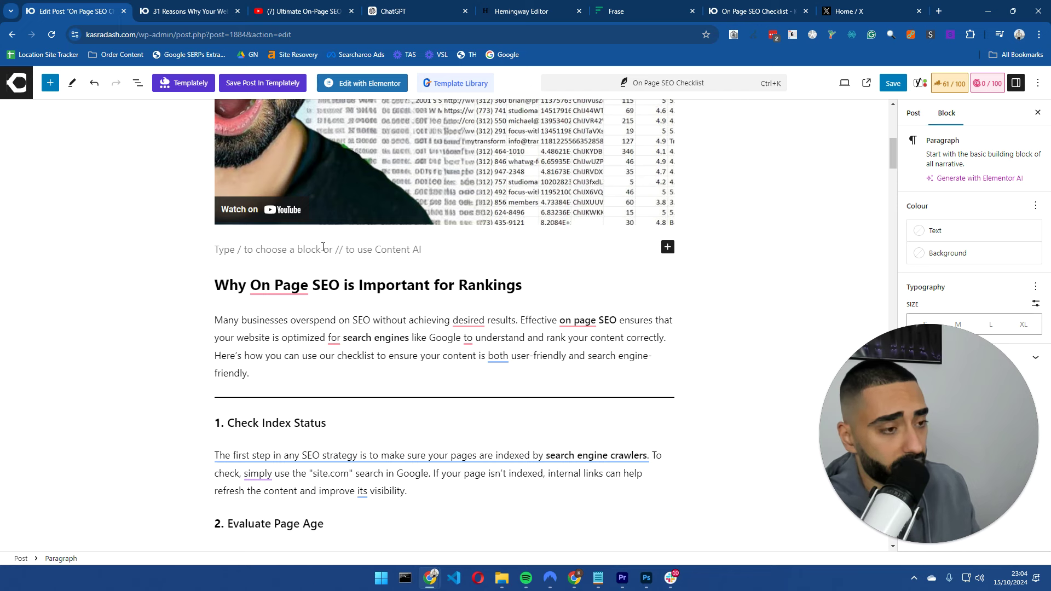
{"action": "key", "text": "ctrl+v"}
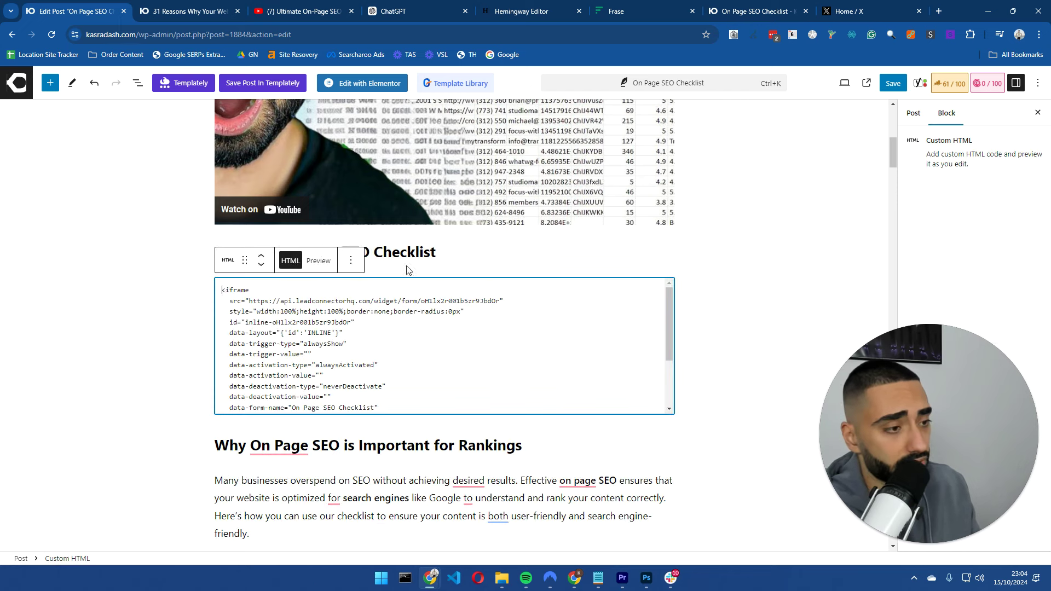
{"action": "left_click", "coordinate": [887, 83]}
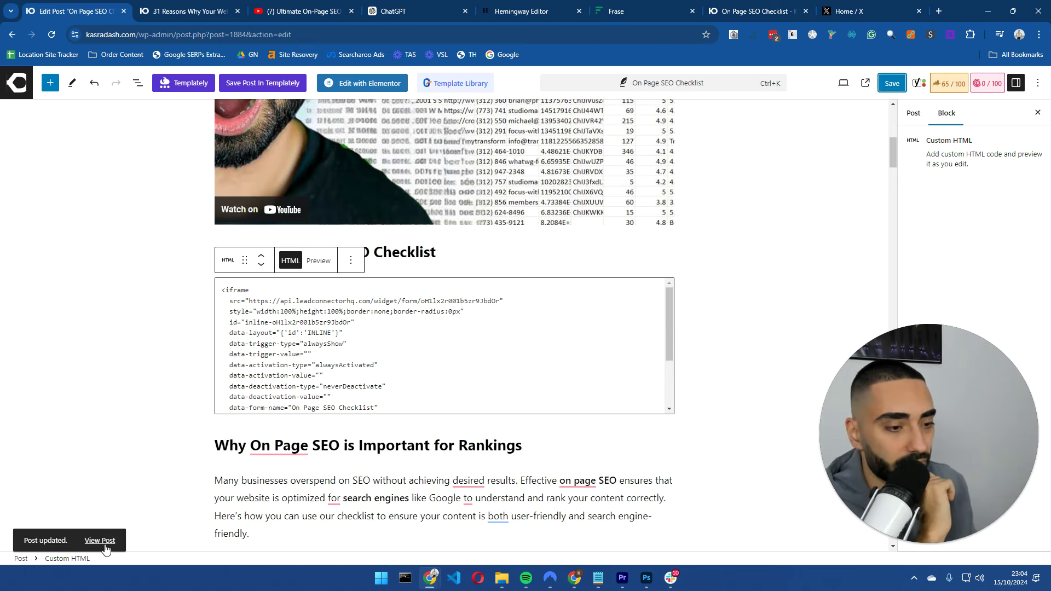
{"action": "left_click", "coordinate": [107, 542]}
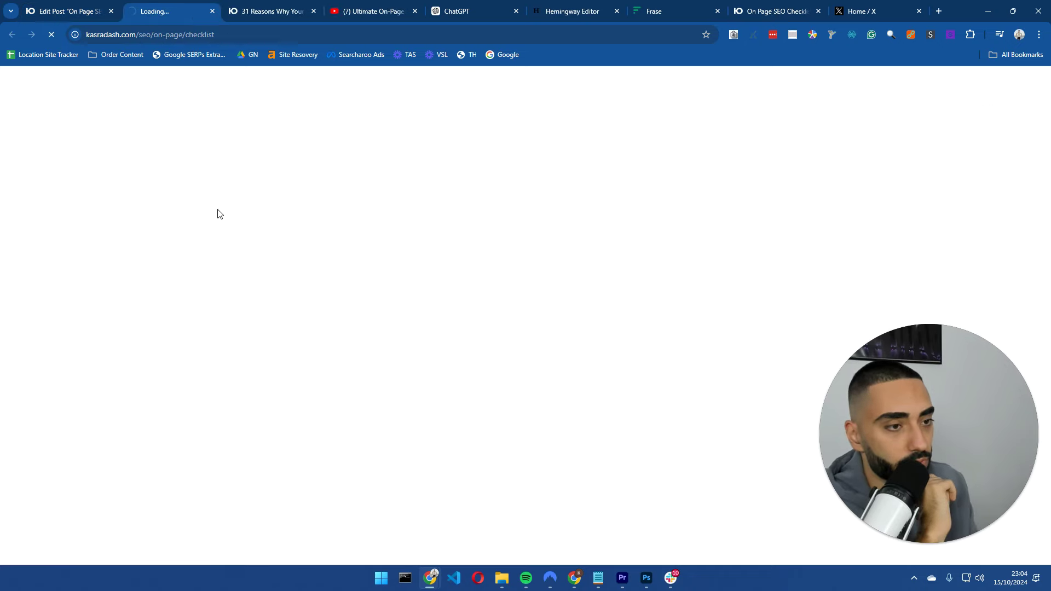
Scroll through the Pro Tip boxes in the 31 Reasons article.
{"action": "scroll", "coordinate": [457, 287], "scroll_direction": "down", "scroll_amount": 8}
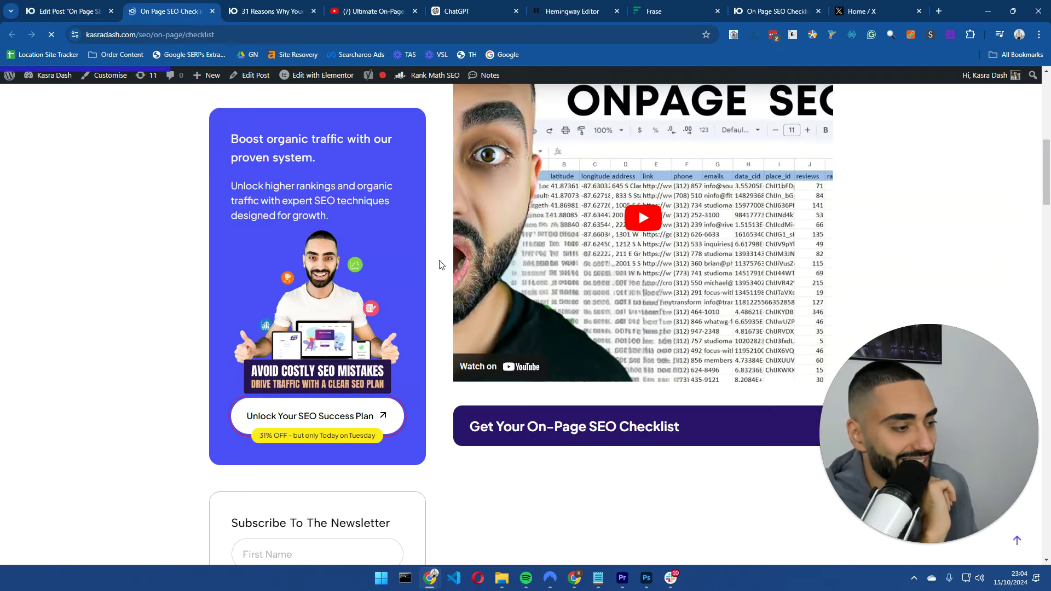
{"action": "scroll", "coordinate": [444, 244], "scroll_direction": "up", "scroll_amount": 5}
{"action": "scroll", "coordinate": [443, 243], "scroll_direction": "up", "scroll_amount": 3}
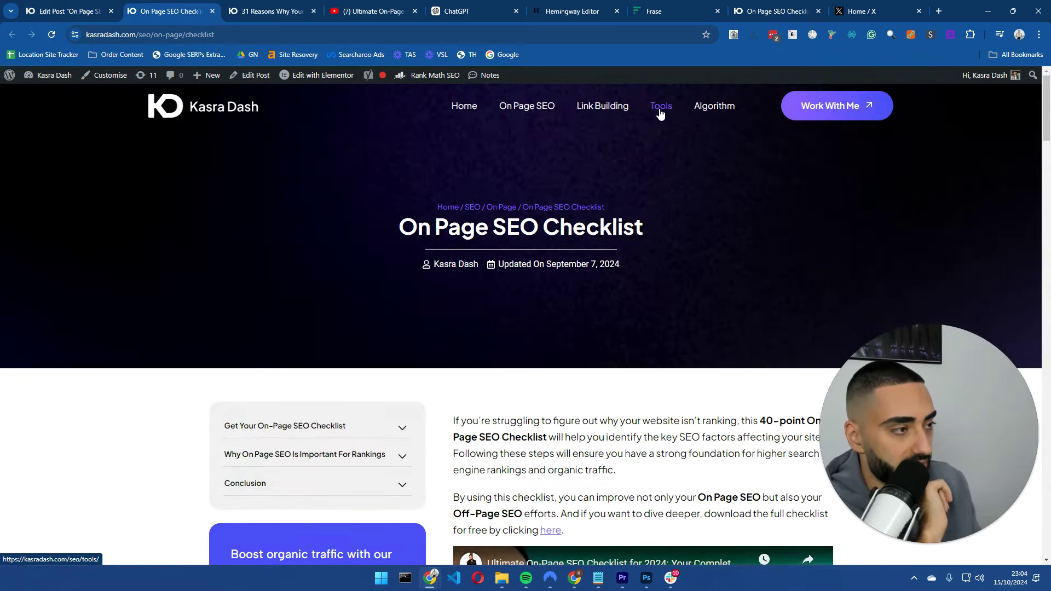
{"action": "left_click", "coordinate": [237, 16]}
{"action": "scroll", "coordinate": [282, 150], "scroll_direction": "up", "scroll_amount": 15}
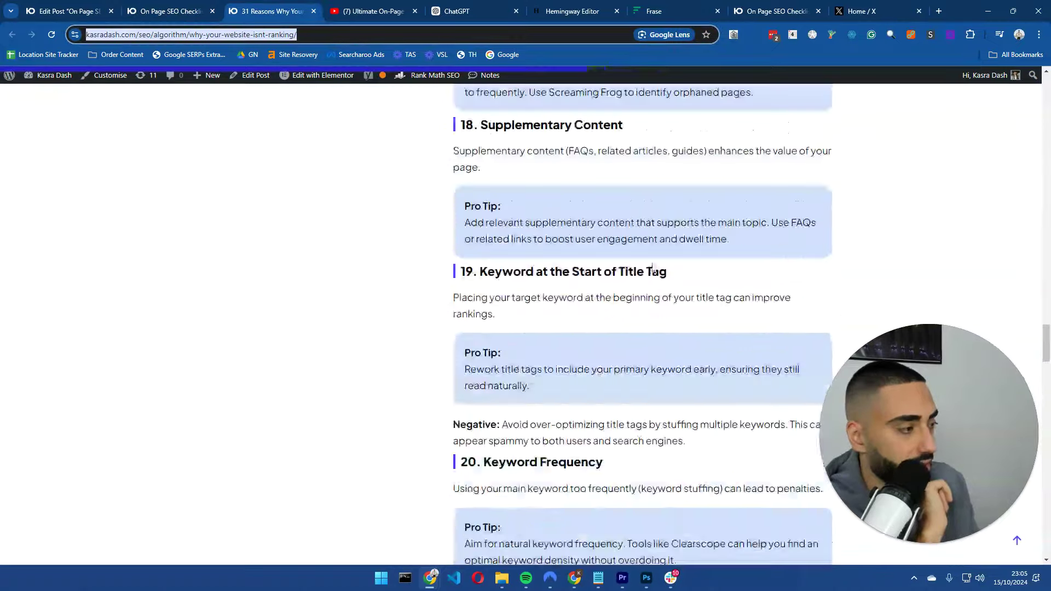
{"action": "left_click_drag", "start_coordinate": [228, 338], "coordinate": [176, 377]}
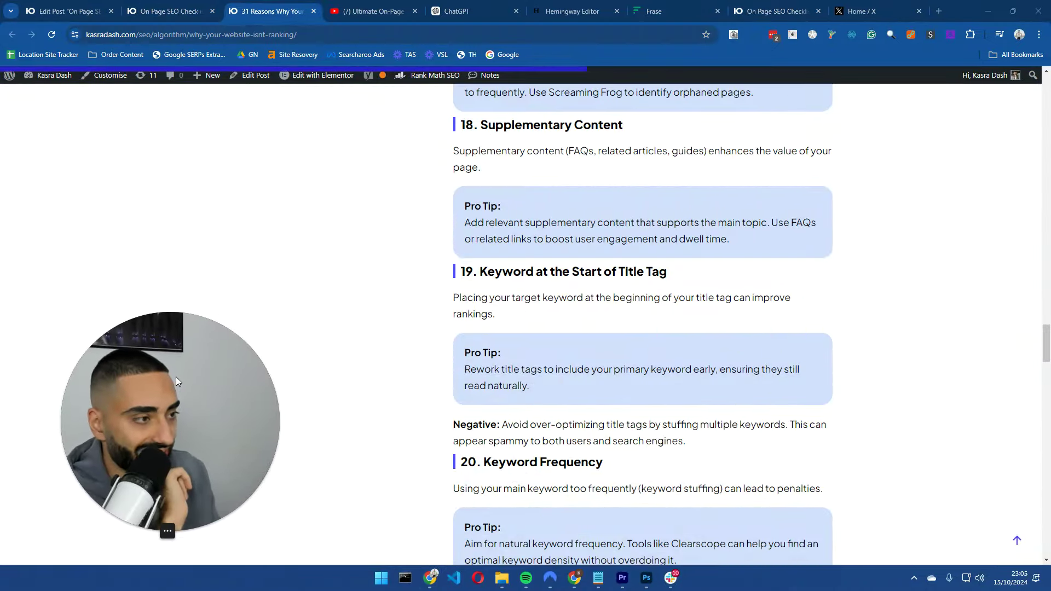
{"action": "scroll", "coordinate": [382, 347], "scroll_direction": "up", "scroll_amount": 15}
{"action": "scroll", "coordinate": [382, 347], "scroll_direction": "up", "scroll_amount": 15}
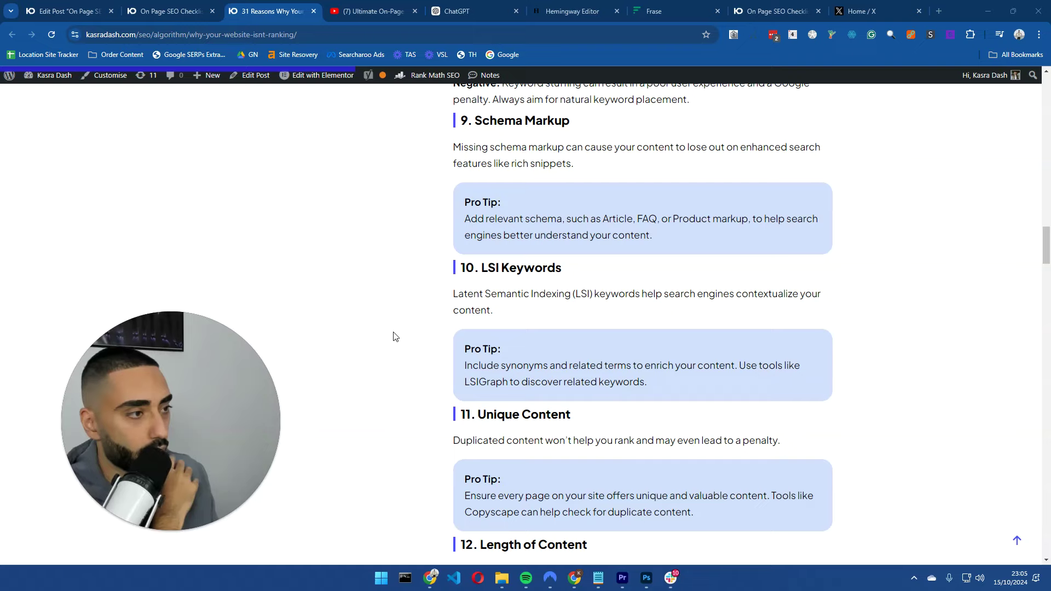
{"action": "scroll", "coordinate": [398, 328], "scroll_direction": "up", "scroll_amount": 1}
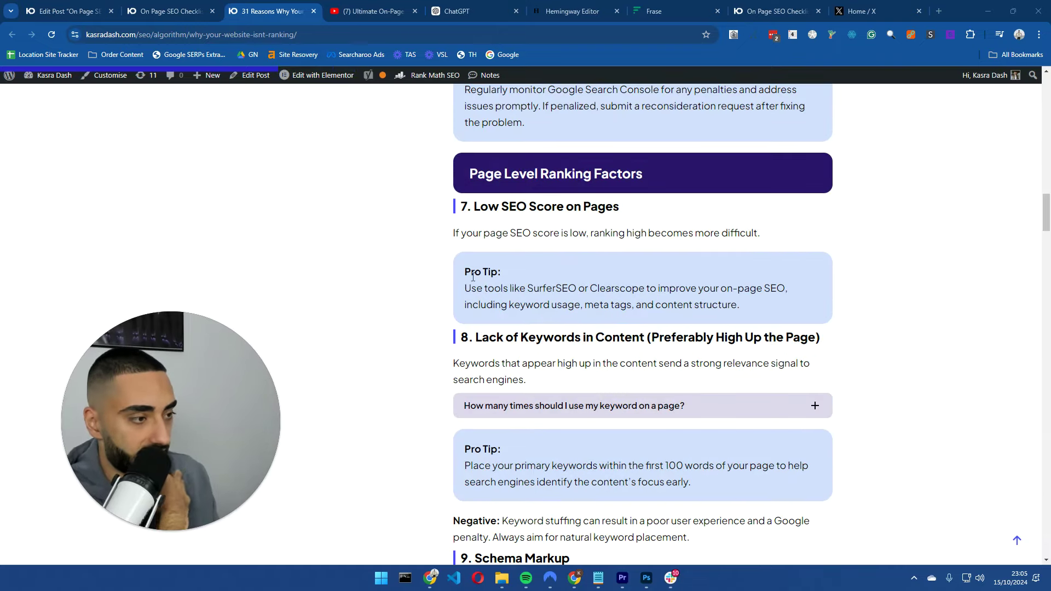
{"action": "left_click_drag", "start_coordinate": [463, 270], "coordinate": [740, 305]}
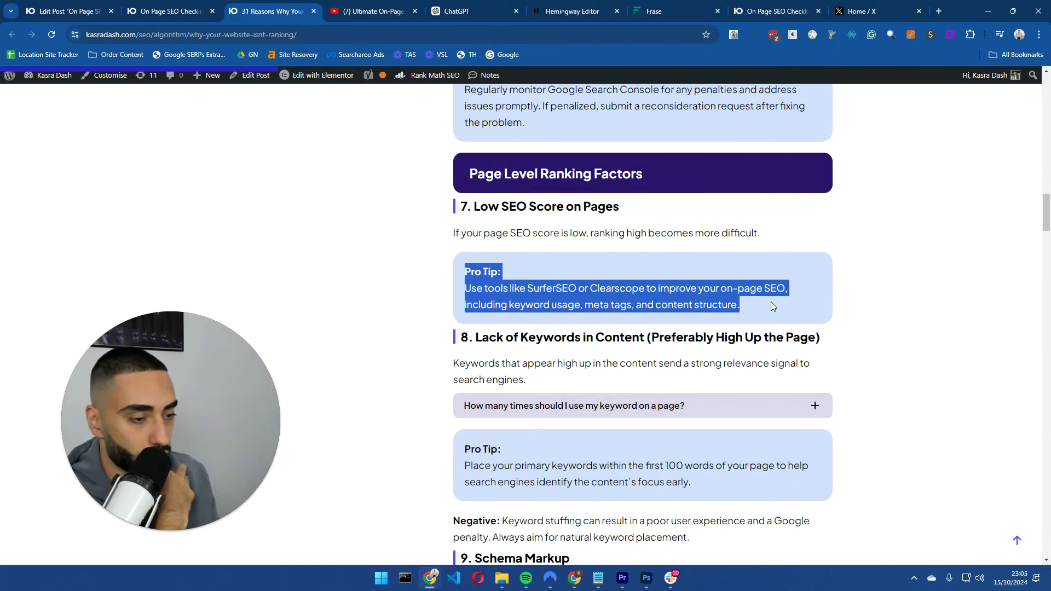
Highlight the plain Check Index Status heading and its explanation in the published checklist.
{"action": "left_click", "coordinate": [164, 11]}
{"action": "scroll", "coordinate": [457, 242], "scroll_direction": "down", "scroll_amount": 15}
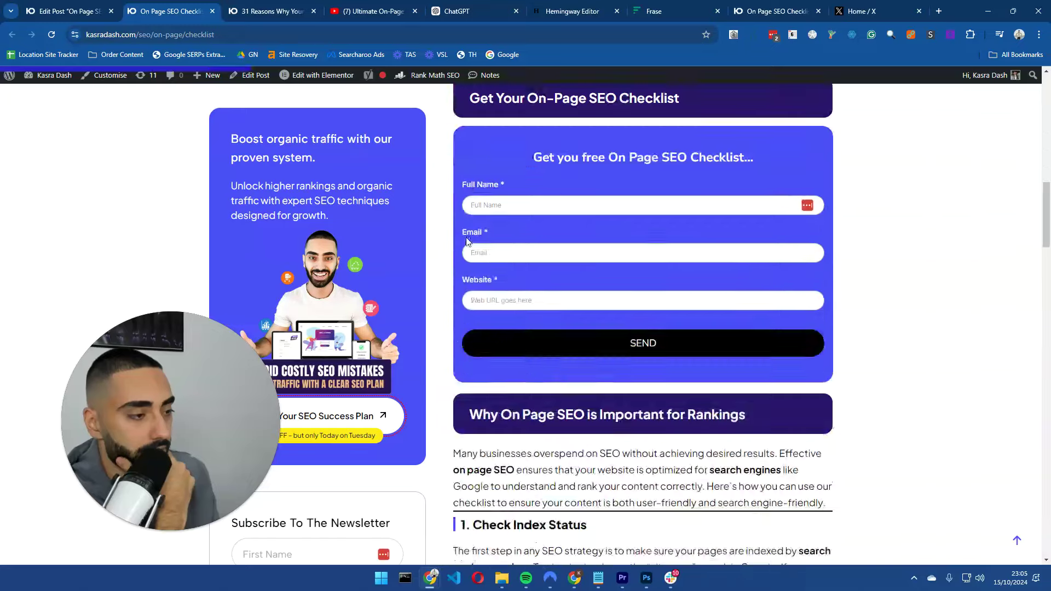
{"action": "scroll", "coordinate": [457, 242], "scroll_direction": "up", "scroll_amount": 4}
{"action": "scroll", "coordinate": [456, 241], "scroll_direction": "up", "scroll_amount": 1}
{"action": "scroll", "coordinate": [471, 219], "scroll_direction": "down", "scroll_amount": 9}
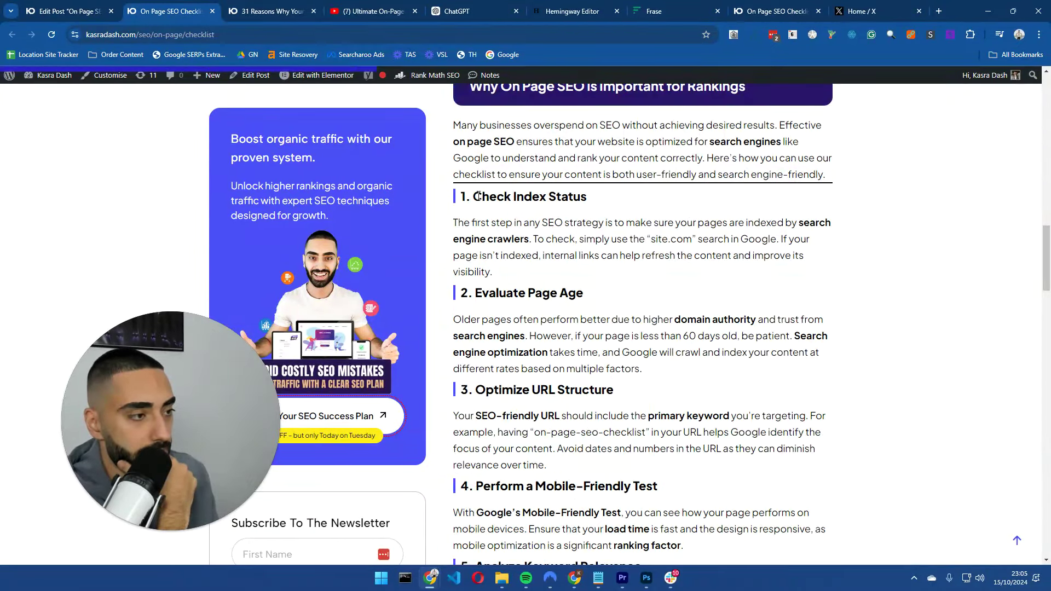
{"action": "left_click_drag", "start_coordinate": [474, 201], "coordinate": [586, 202]}
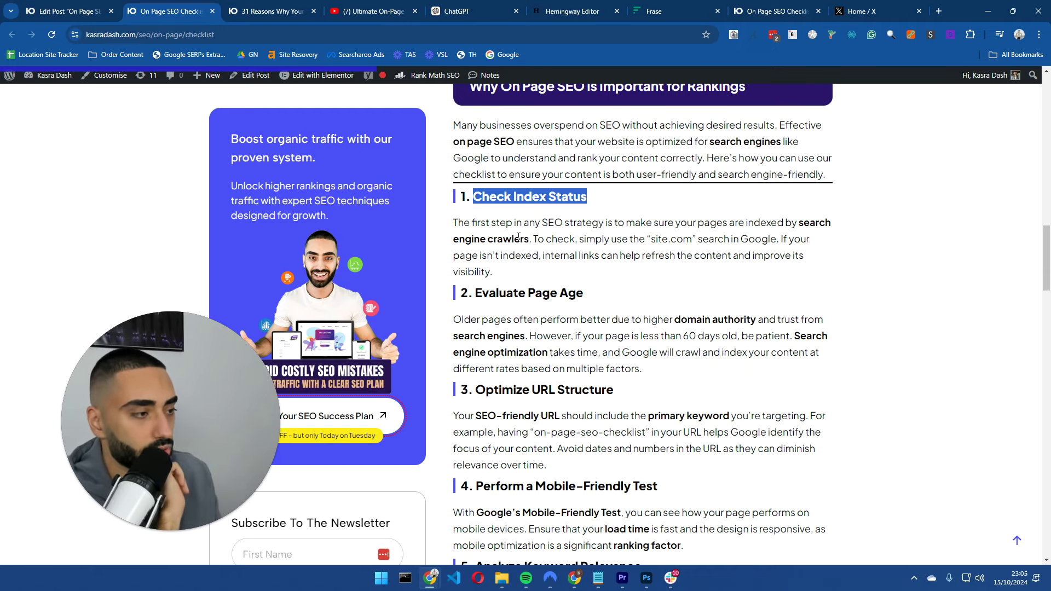
{"action": "left_click_drag", "start_coordinate": [533, 239], "coordinate": [493, 272]}
Return to the 31 Reasons article and scroll back to its top.
{"action": "key", "text": "ctrl+Tab"}
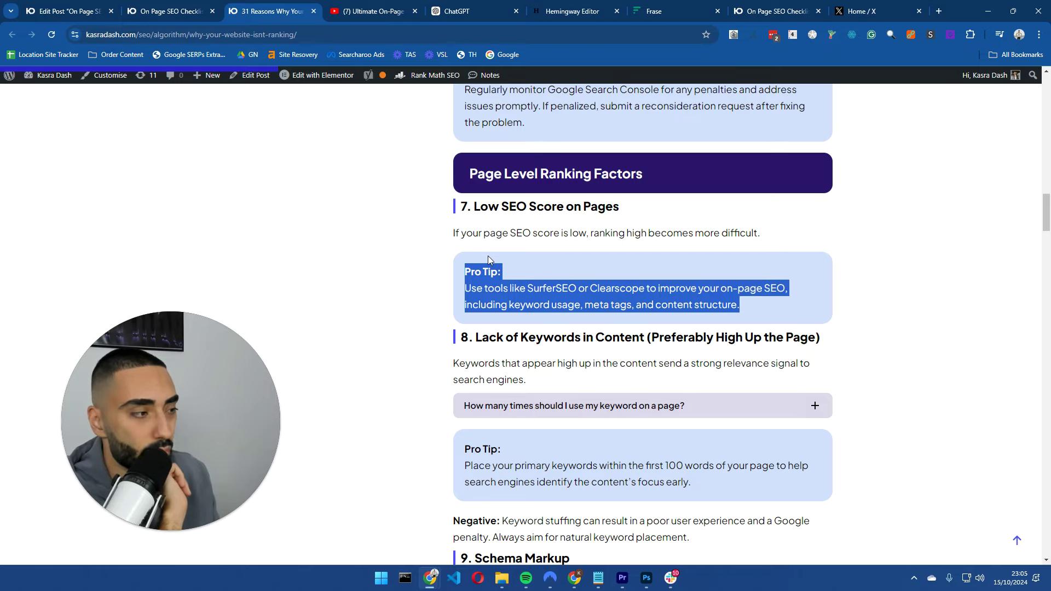
{"action": "scroll", "coordinate": [507, 270], "scroll_direction": "down", "scroll_amount": 4}
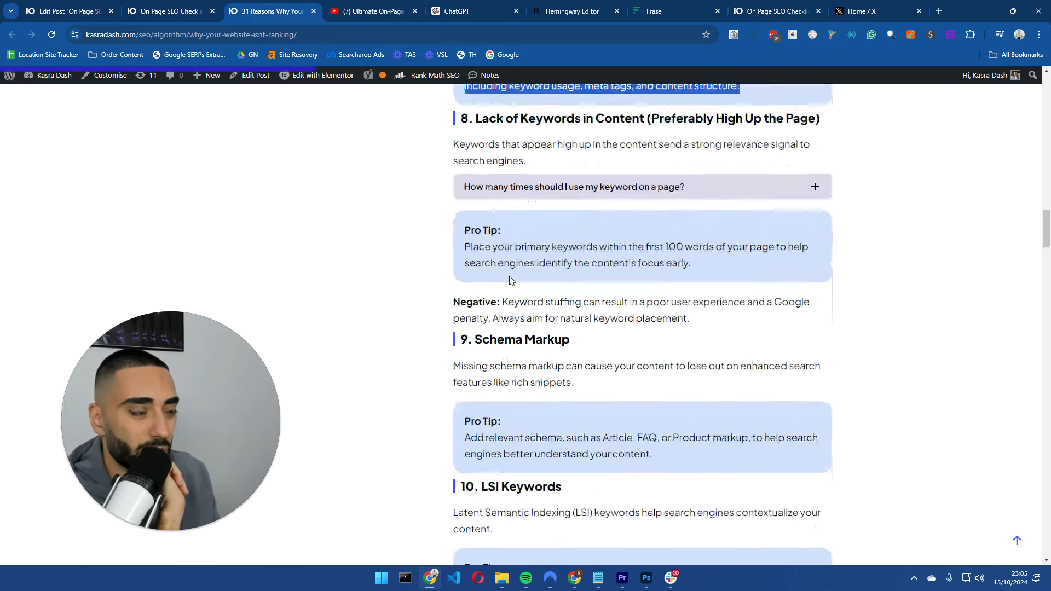
{"action": "scroll", "coordinate": [348, 299], "scroll_direction": "up", "scroll_amount": 12}
{"action": "scroll", "coordinate": [348, 299], "scroll_direction": "up", "scroll_amount": 15}
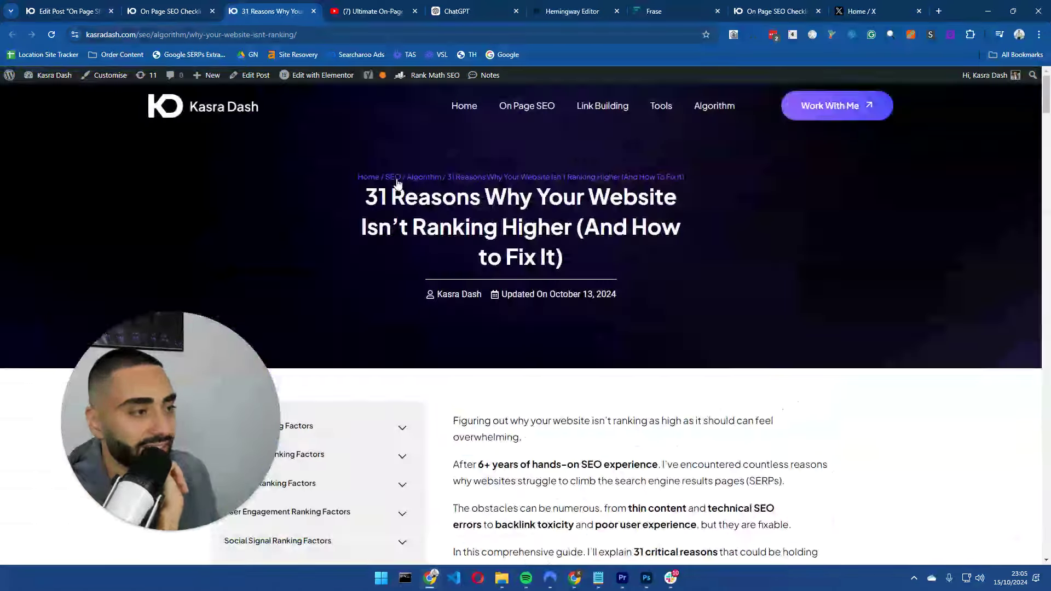
Open the core algorithm traffic-recovery guide from the Algorithm category archive.
{"action": "left_click", "coordinate": [726, 114]}
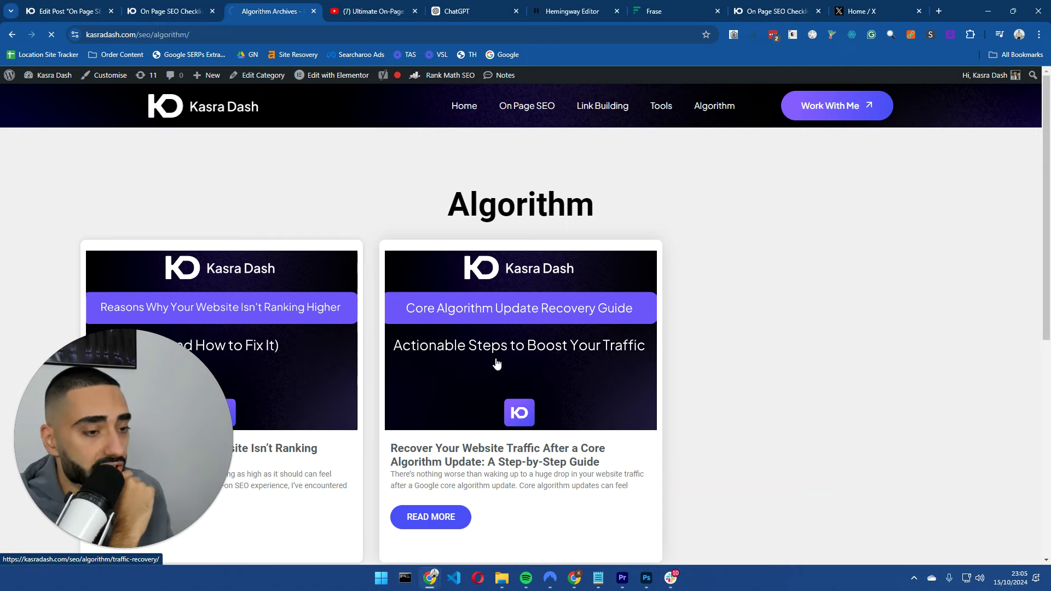
{"action": "left_click", "coordinate": [495, 366]}
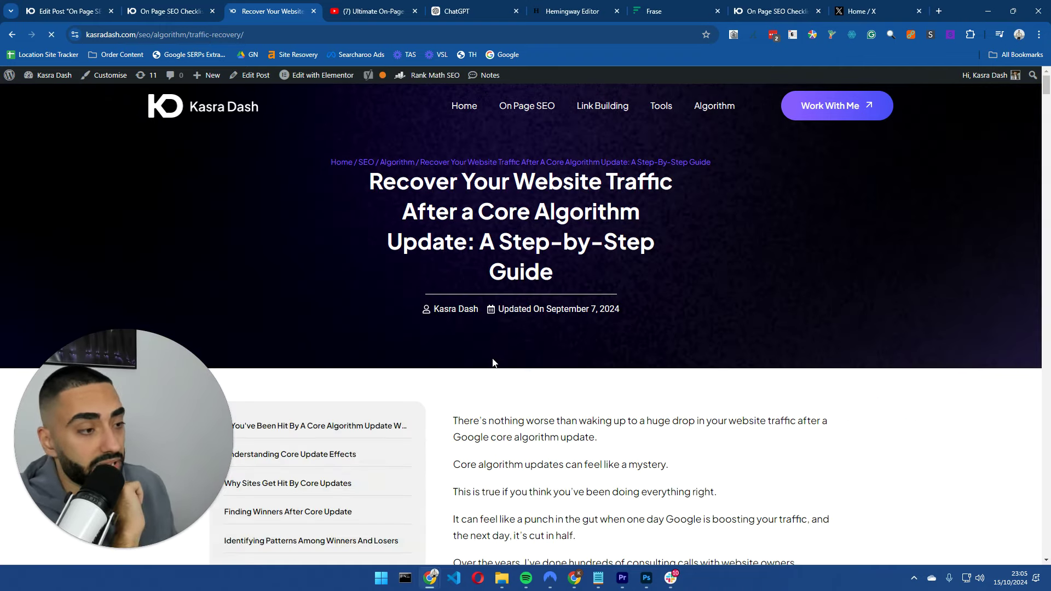
{"action": "scroll", "coordinate": [497, 359], "scroll_direction": "down", "scroll_amount": 12}
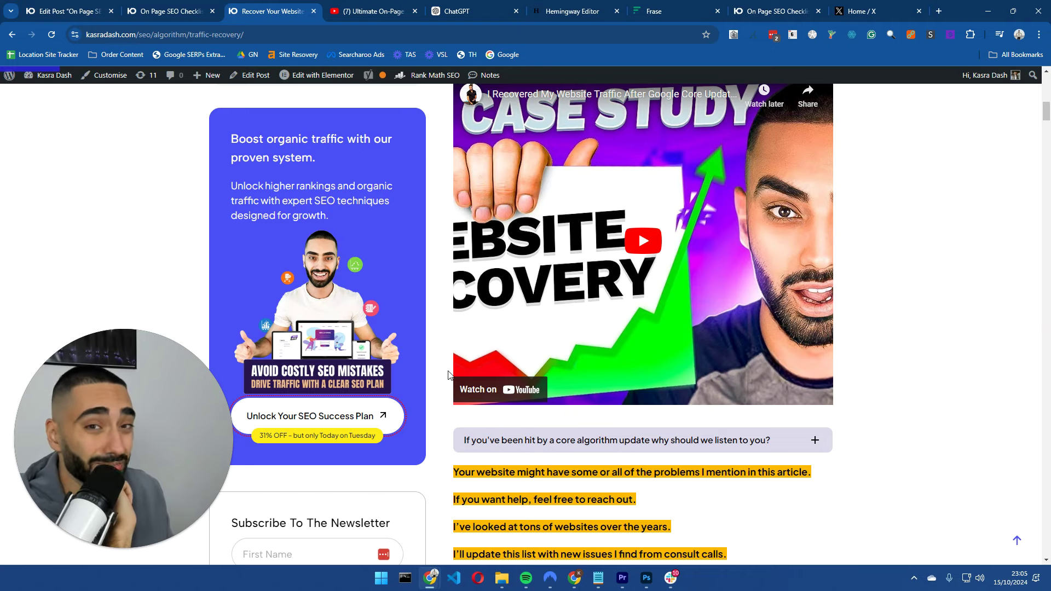
{"action": "scroll", "coordinate": [447, 374], "scroll_direction": "down", "scroll_amount": 7}
{"action": "scroll", "coordinate": [448, 376], "scroll_direction": "down", "scroll_amount": 1}
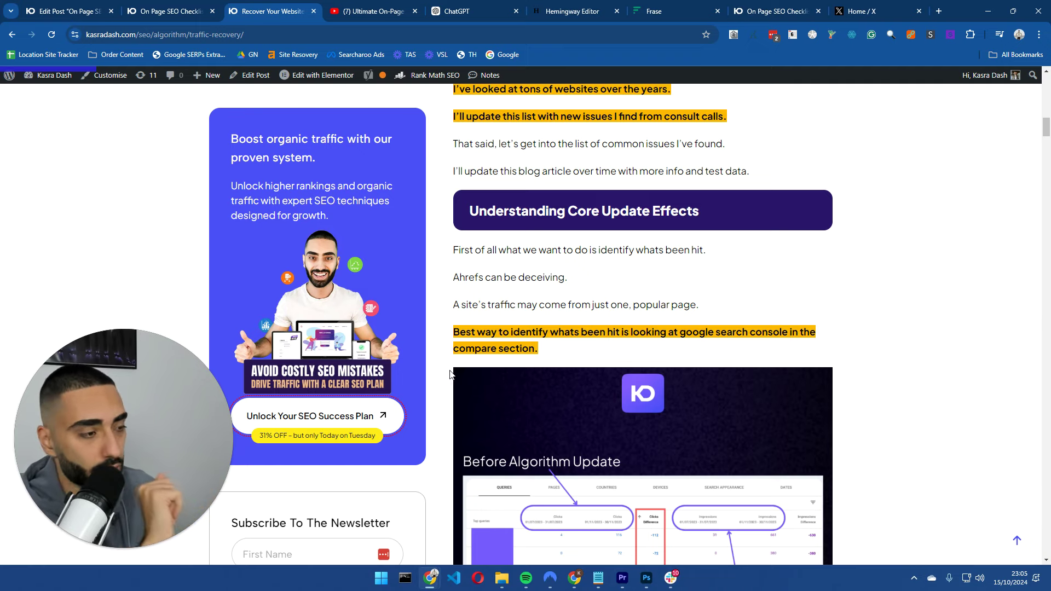
{"action": "scroll", "coordinate": [450, 374], "scroll_direction": "up", "scroll_amount": 5}
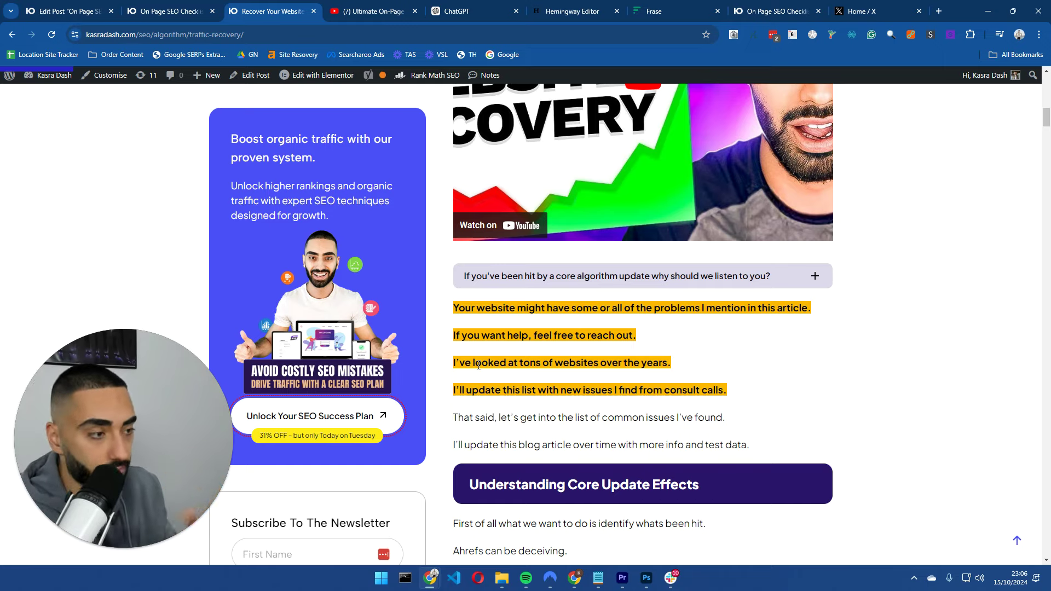
Expand the FAQ about core algorithm updates and read through its answer.
{"action": "left_click", "coordinate": [579, 275]}
{"action": "scroll", "coordinate": [580, 275], "scroll_direction": "down", "scroll_amount": 4}
{"action": "scroll", "coordinate": [529, 335], "scroll_direction": "up", "scroll_amount": 5}
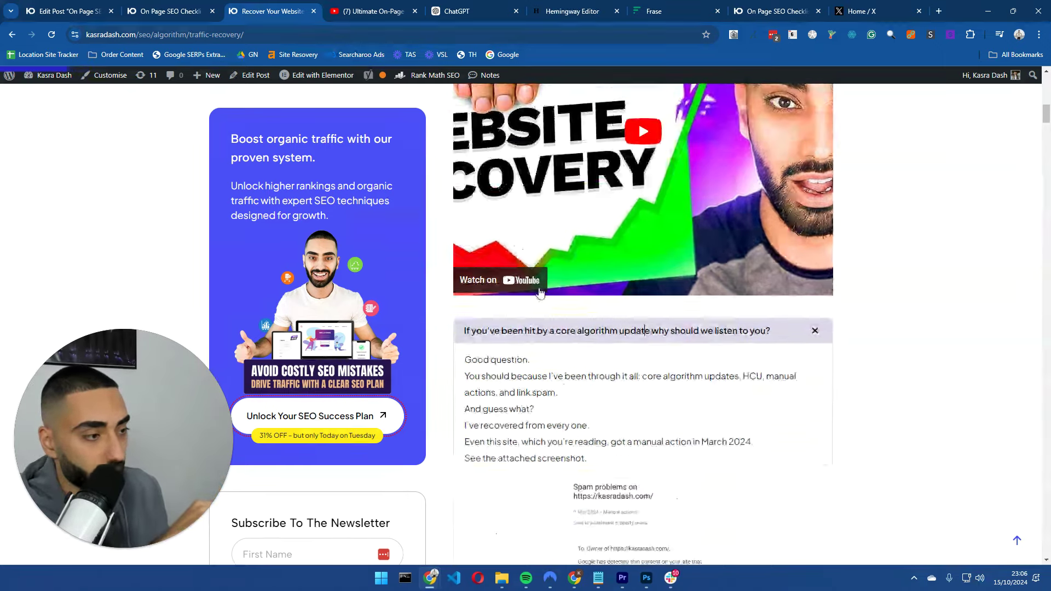
{"action": "scroll", "coordinate": [529, 335], "scroll_direction": "down", "scroll_amount": 10}
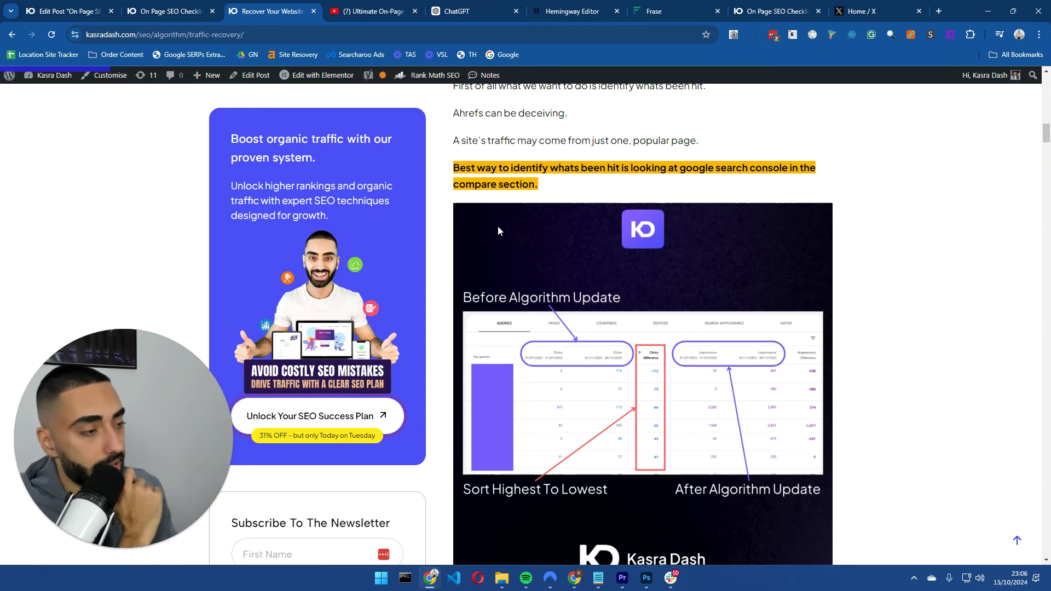
{"action": "left_click_drag", "start_coordinate": [572, 186], "coordinate": [458, 250]}
{"action": "scroll", "coordinate": [491, 140], "scroll_direction": "up", "scroll_amount": 3}
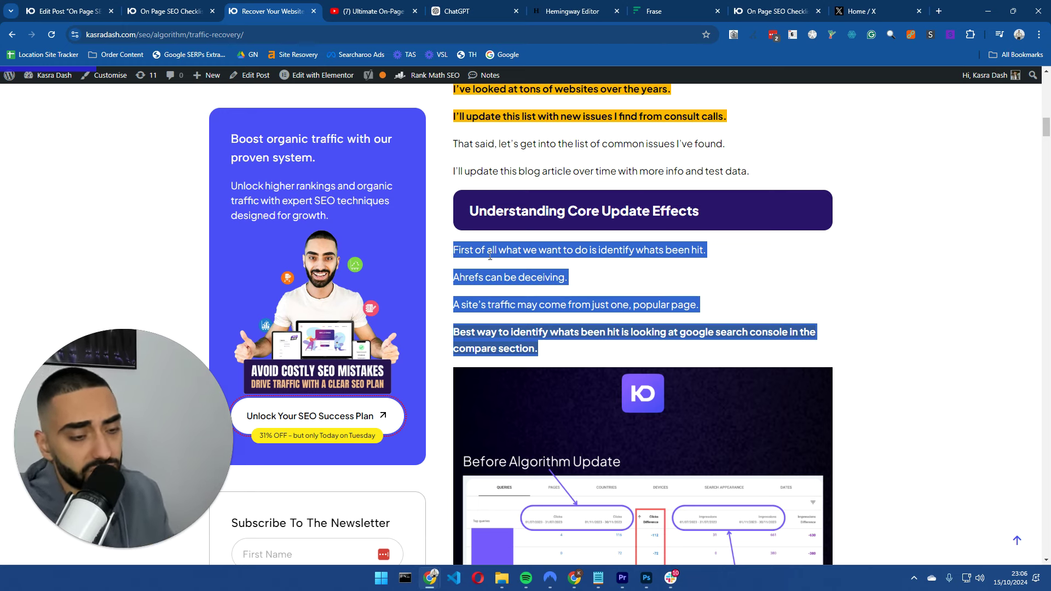
{"action": "scroll", "coordinate": [490, 257], "scroll_direction": "down", "scroll_amount": 20}
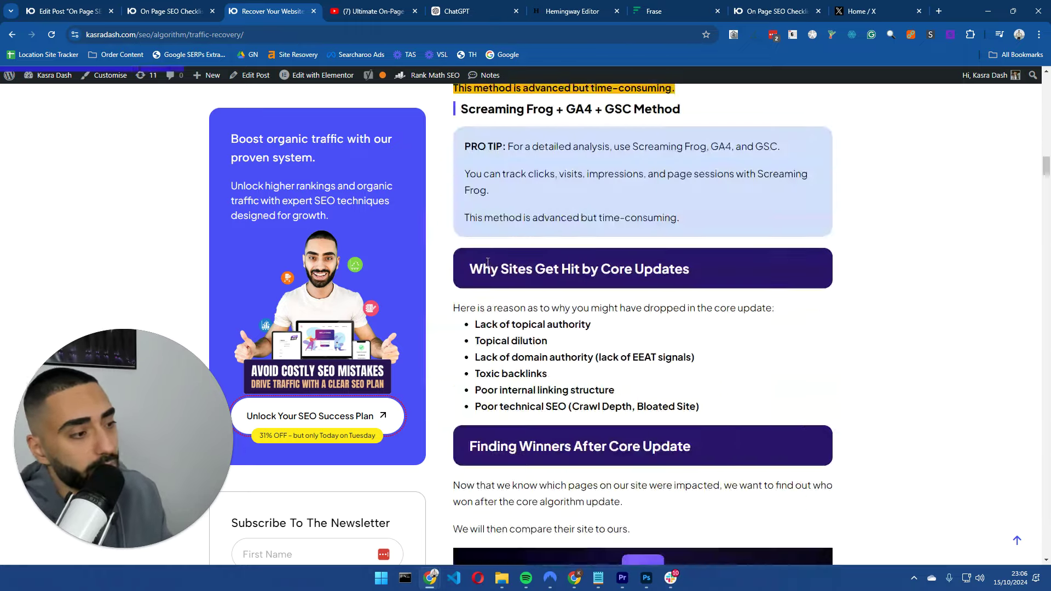
{"action": "scroll", "coordinate": [518, 241], "scroll_direction": "down", "scroll_amount": 7}
{"action": "scroll", "coordinate": [518, 241], "scroll_direction": "up", "scroll_amount": 6}
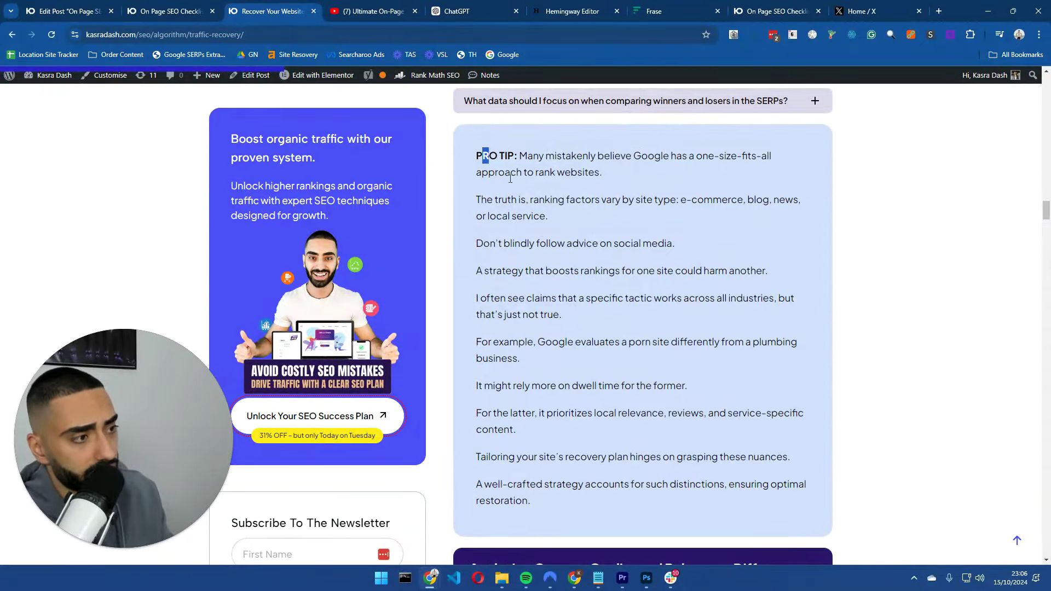
{"action": "left_click_drag", "start_coordinate": [483, 156], "coordinate": [705, 460]}
{"action": "scroll", "coordinate": [557, 272], "scroll_direction": "up", "scroll_amount": 4}
Expand and collapse the winners-and-losers FAQ, then scroll through the rest of the guide.
{"action": "left_click", "coordinate": [496, 320]}
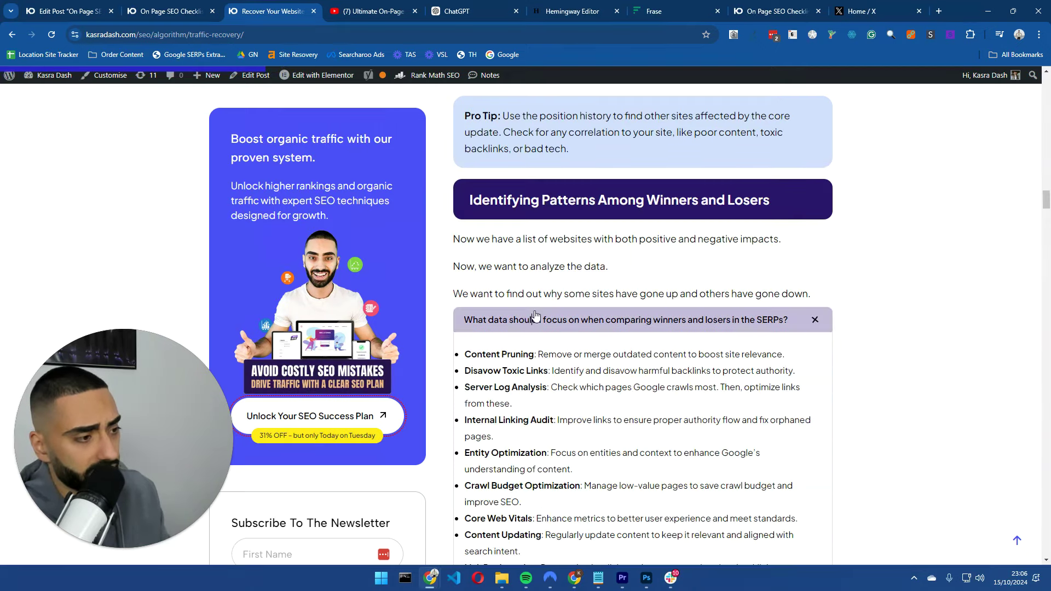
{"action": "scroll", "coordinate": [495, 218], "scroll_direction": "down", "scroll_amount": 2}
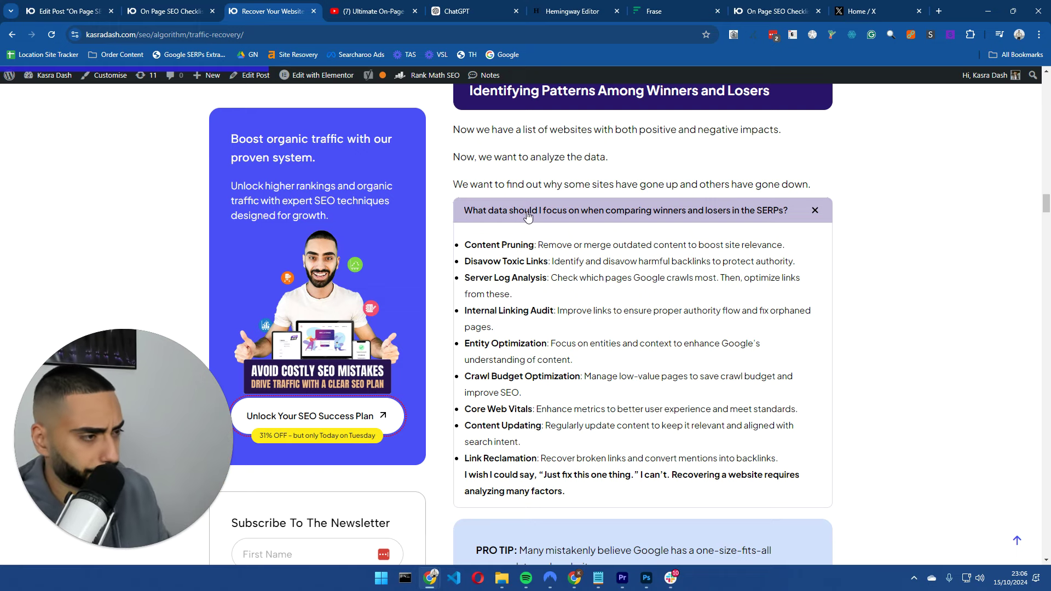
{"action": "left_click", "coordinate": [495, 217]}
{"action": "scroll", "coordinate": [495, 216], "scroll_direction": "down", "scroll_amount": 20}
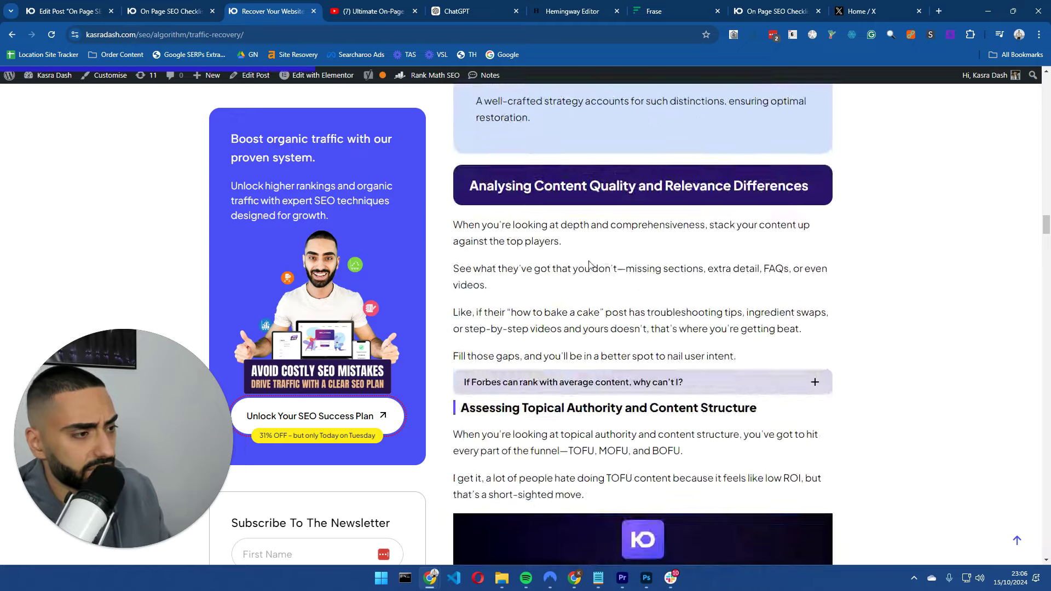
{"action": "scroll", "coordinate": [581, 285], "scroll_direction": "down", "scroll_amount": 3}
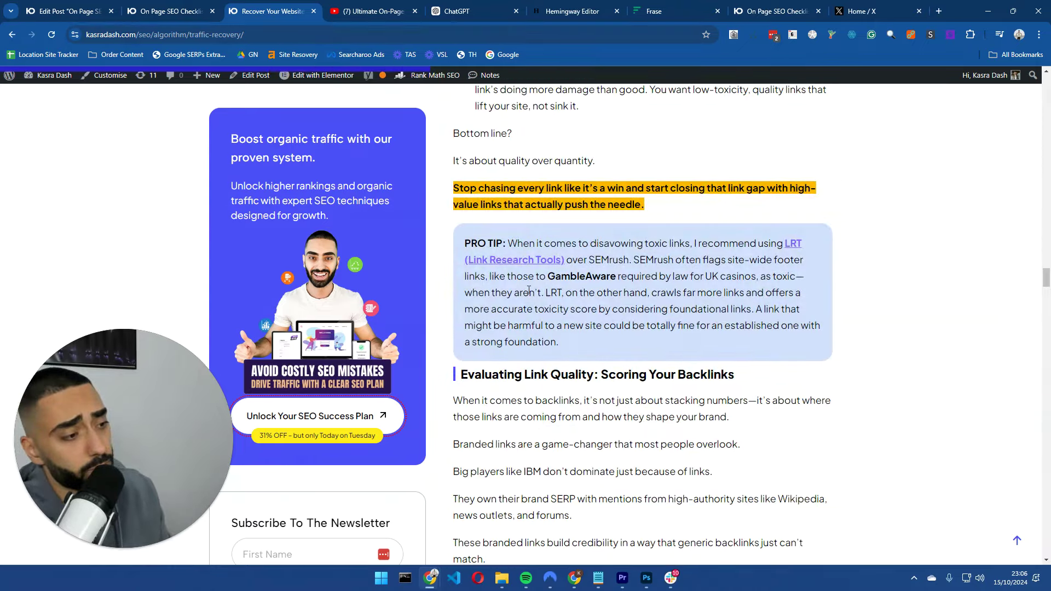
{"action": "scroll", "coordinate": [531, 232], "scroll_direction": "down", "scroll_amount": 15}
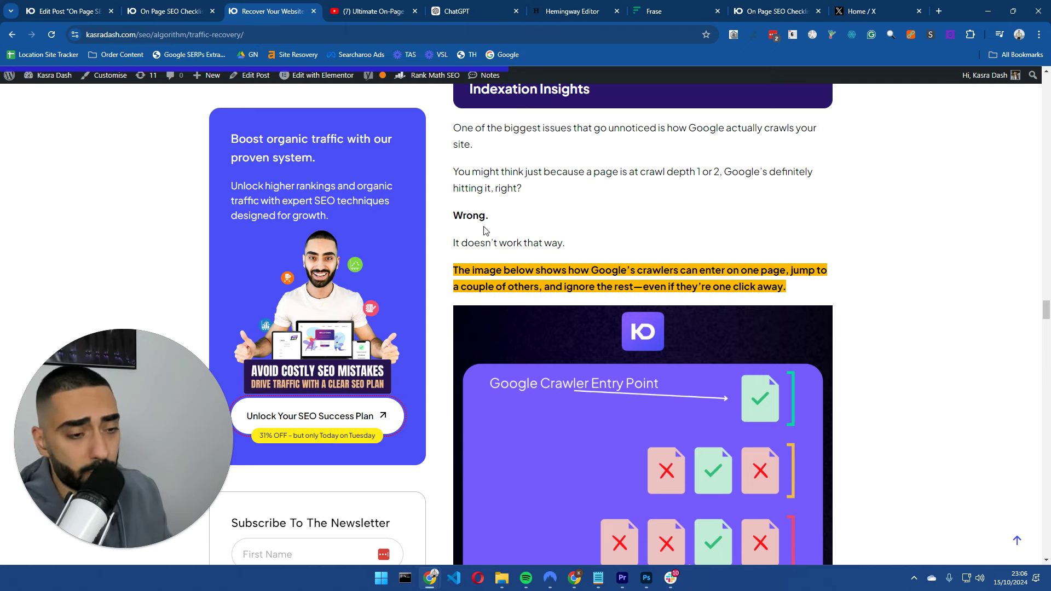
{"action": "scroll", "coordinate": [484, 231], "scroll_direction": "up", "scroll_amount": 6}
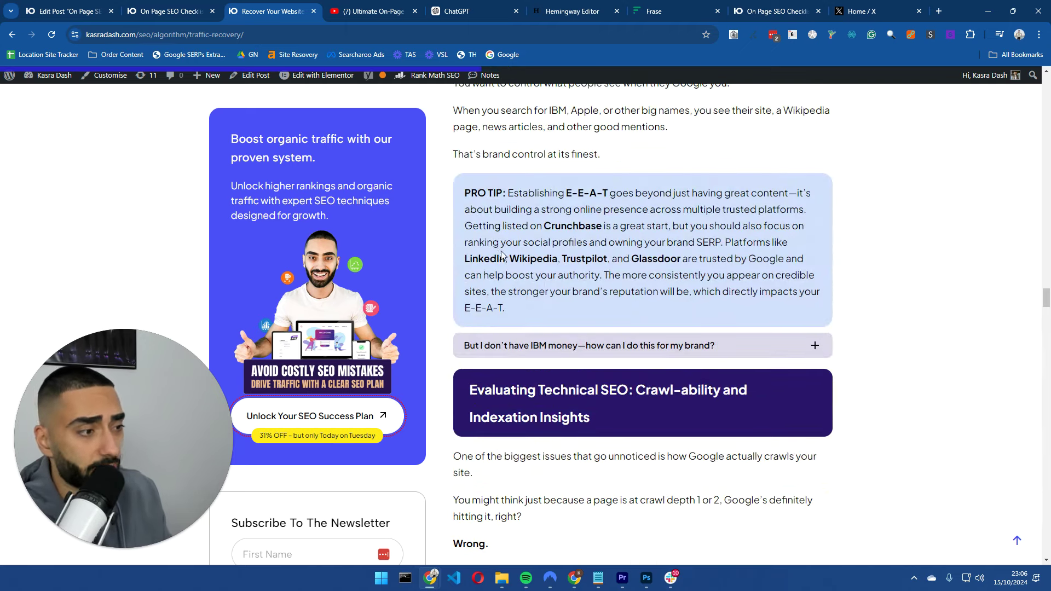
{"action": "scroll", "coordinate": [449, 308], "scroll_direction": "up", "scroll_amount": 4}
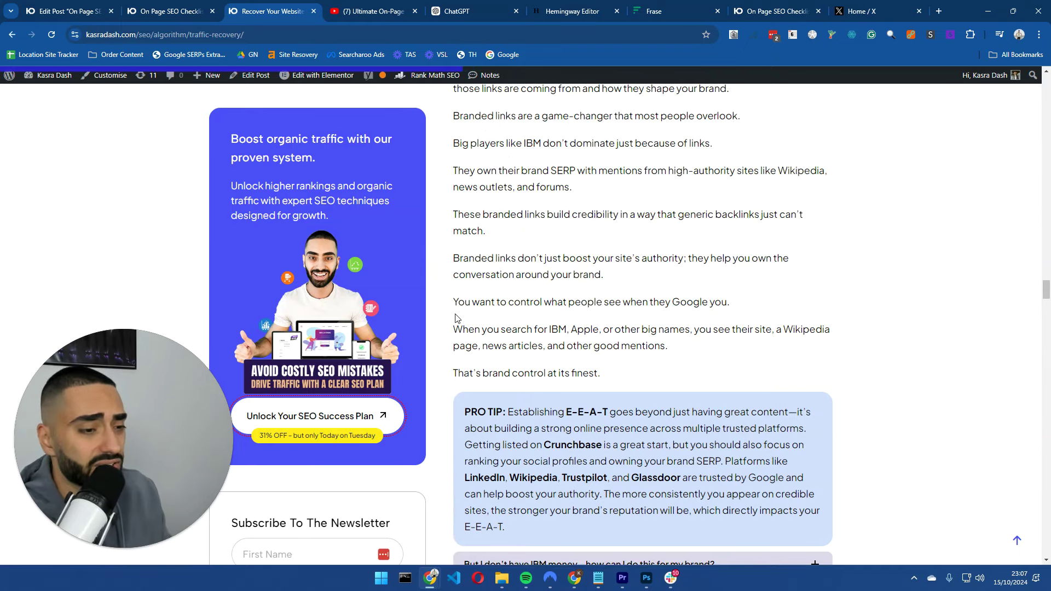
{"action": "scroll", "coordinate": [455, 316], "scroll_direction": "up", "scroll_amount": 5}
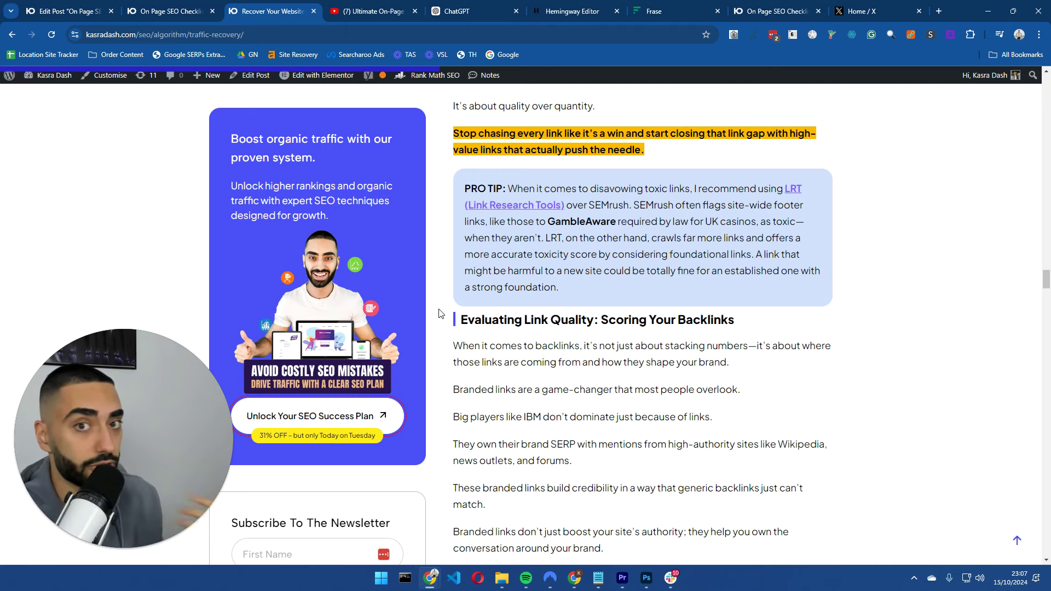
{"action": "scroll", "coordinate": [456, 316], "scroll_direction": "down", "scroll_amount": 20}
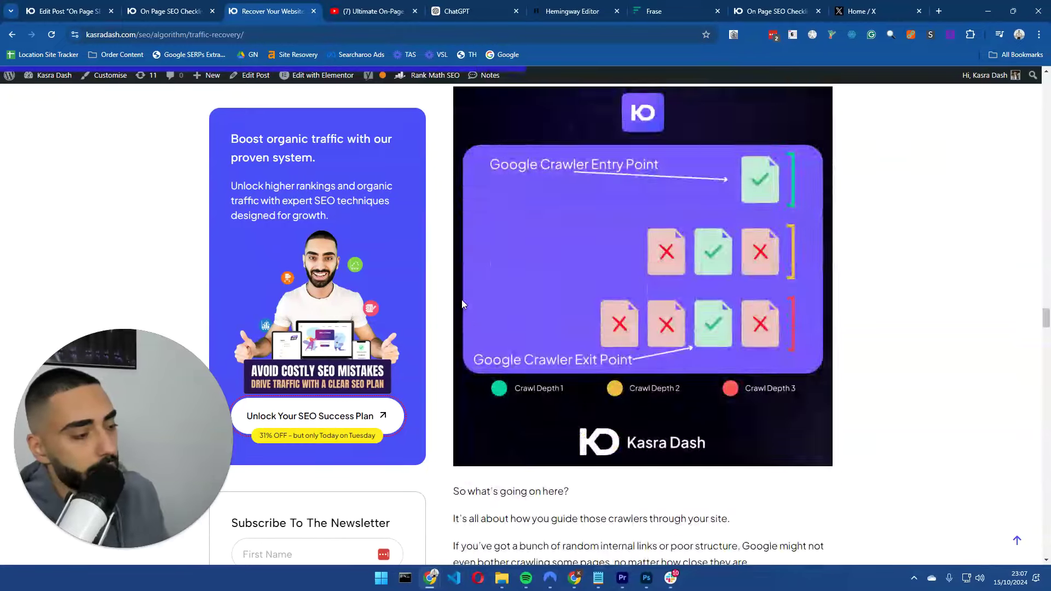
{"action": "scroll", "coordinate": [462, 307], "scroll_direction": "down", "scroll_amount": 4}
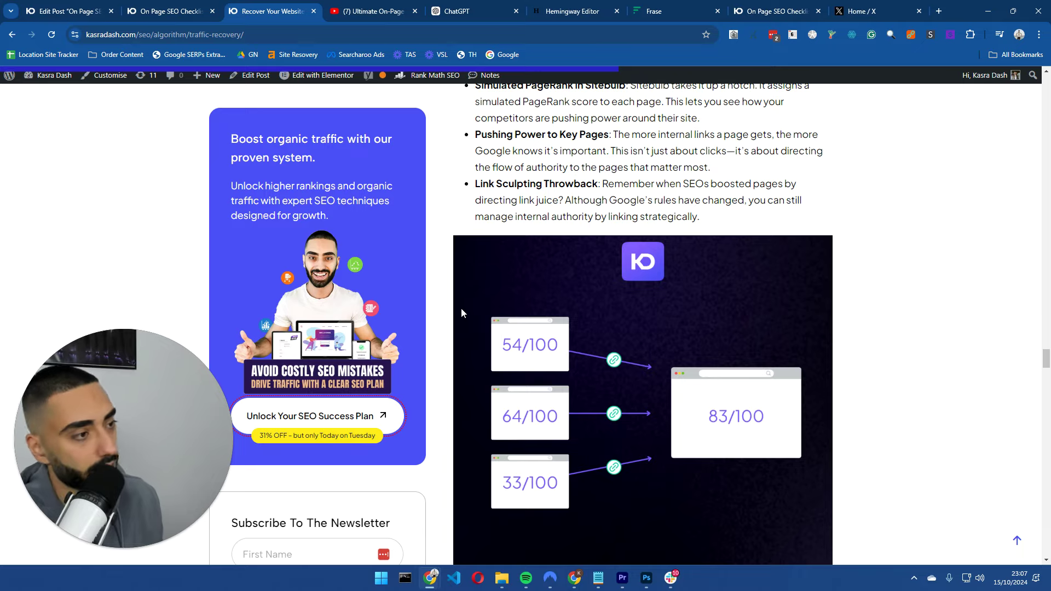
{"action": "scroll", "coordinate": [462, 309], "scroll_direction": "down", "scroll_amount": 20}
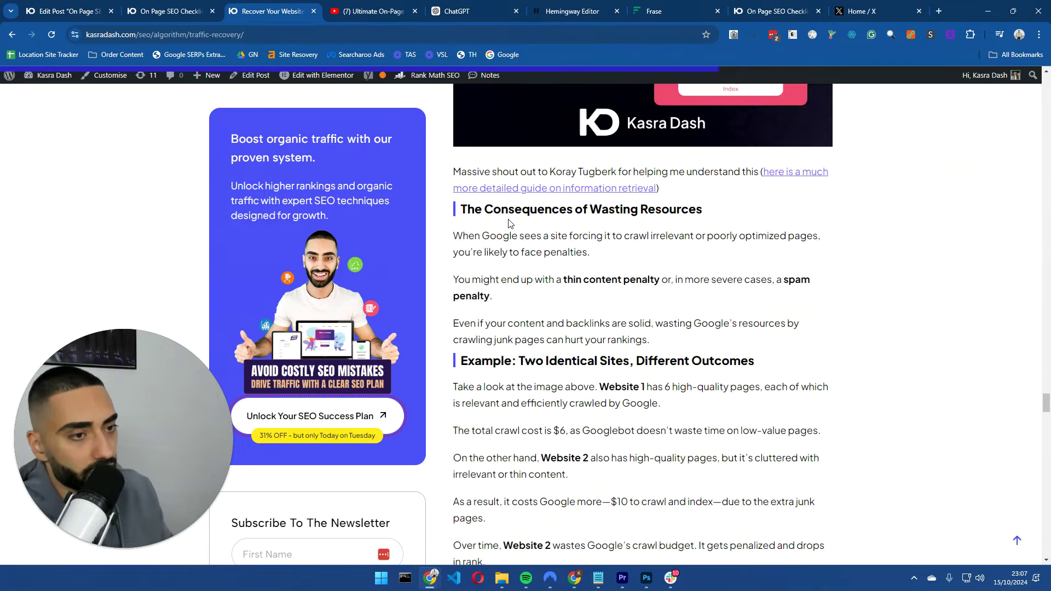
{"action": "scroll", "coordinate": [509, 223], "scroll_direction": "down", "scroll_amount": 15}
Cycle through the YouTube, ChatGPT and article tabs, ending on the published checklist article.
{"action": "key", "text": "ctrl+Tab"}
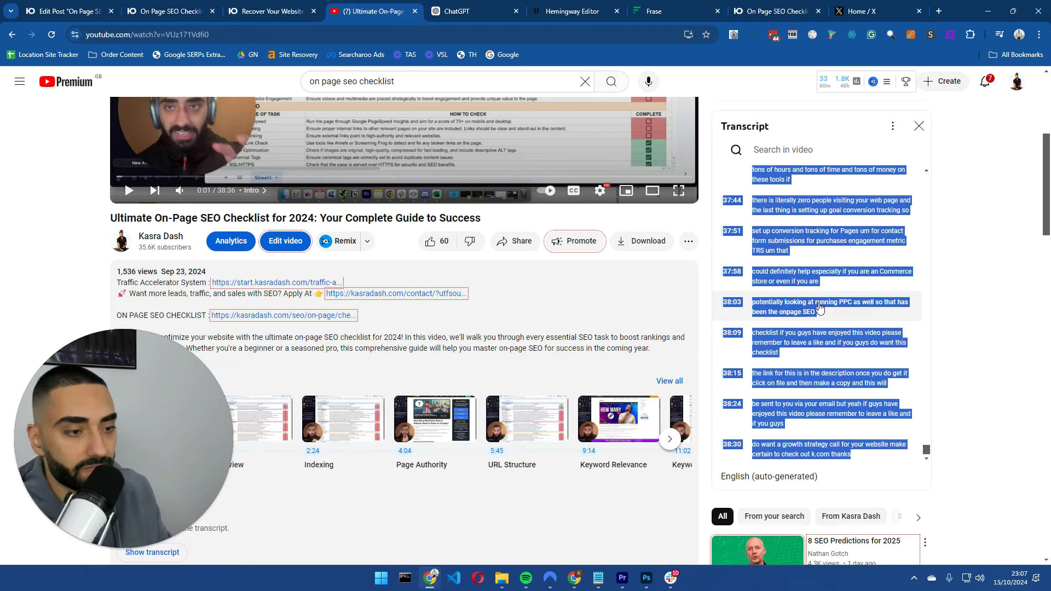
{"action": "left_click", "coordinate": [471, 11]}
{"action": "left_click", "coordinate": [361, 10]}
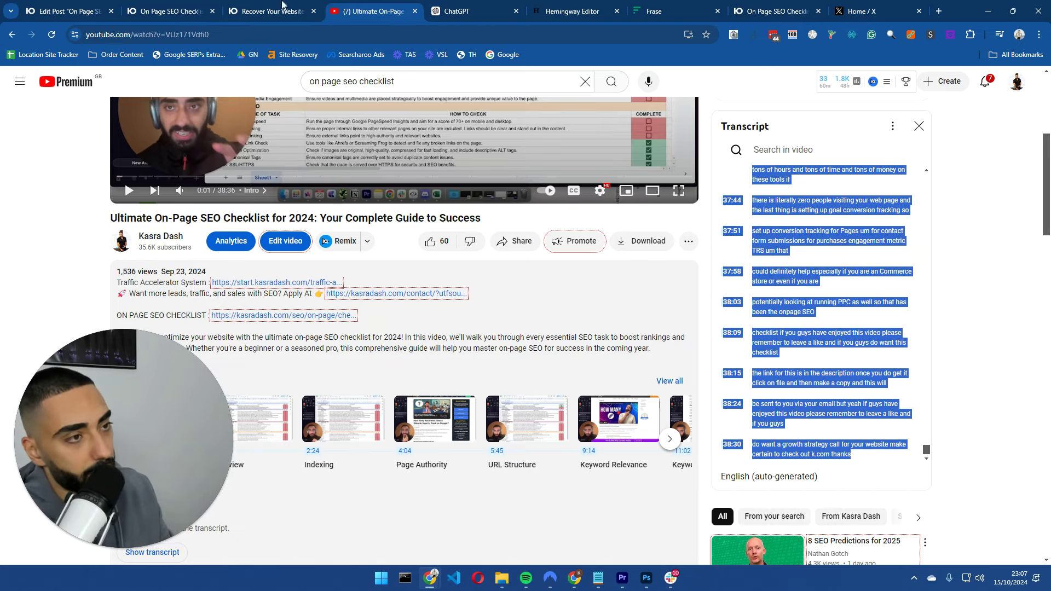
{"action": "left_click", "coordinate": [282, 6]}
{"action": "scroll", "coordinate": [511, 244], "scroll_direction": "down", "scroll_amount": 10}
{"action": "scroll", "coordinate": [481, 235], "scroll_direction": "up", "scroll_amount": 5}
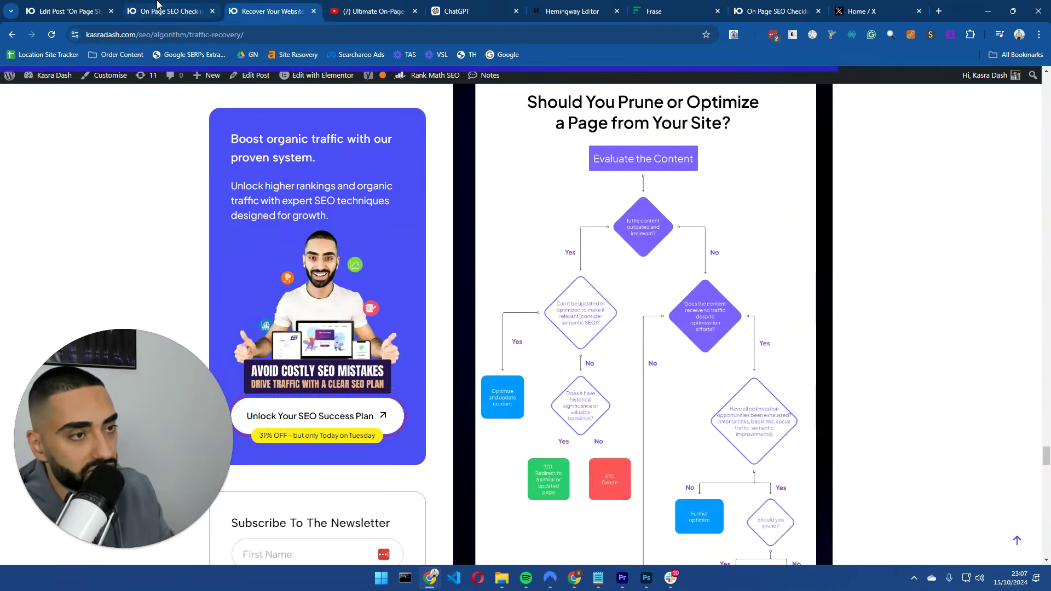
{"action": "left_click", "coordinate": [157, 8]}
{"action": "scroll", "coordinate": [554, 294], "scroll_direction": "down", "scroll_amount": 5}
Scroll the checklist down to its Conclusion and back, then switch to the traffic-recovery article.
{"action": "scroll", "coordinate": [552, 293], "scroll_direction": "down", "scroll_amount": 20}
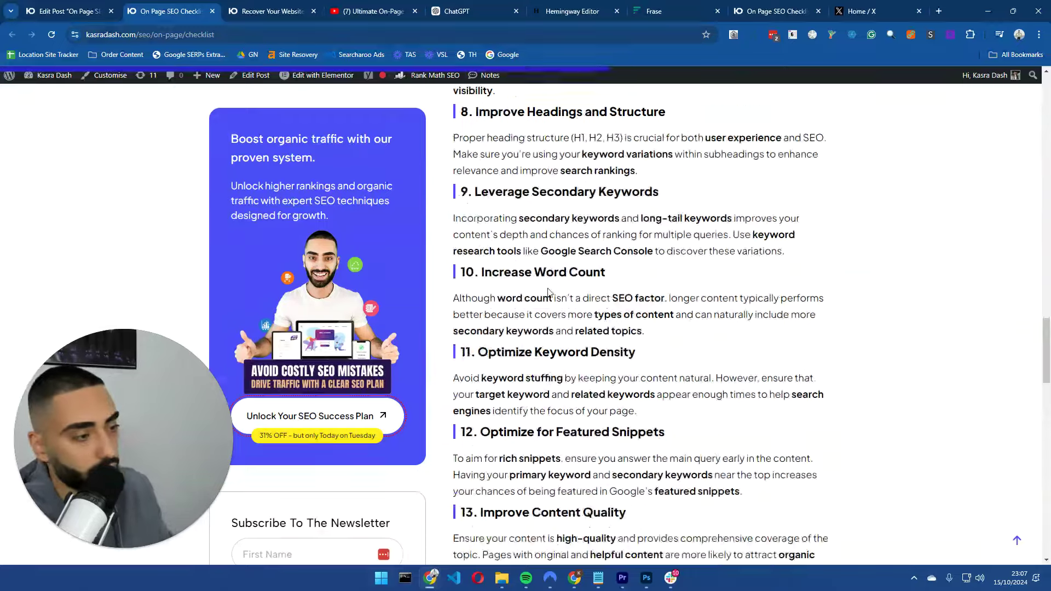
{"action": "scroll", "coordinate": [627, 245], "scroll_direction": "up", "scroll_amount": 7}
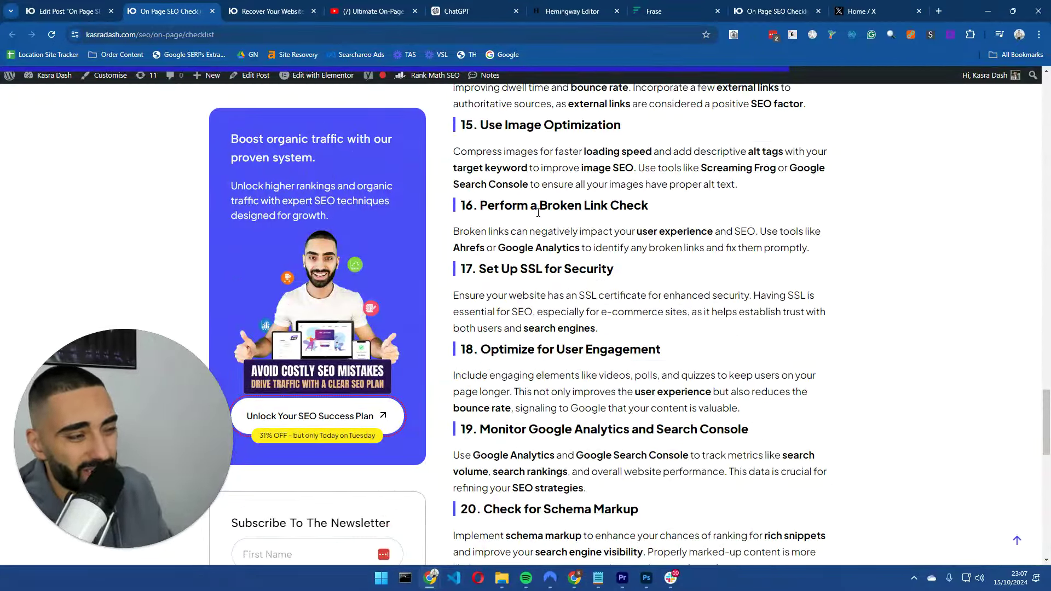
{"action": "scroll", "coordinate": [570, 260], "scroll_direction": "down", "scroll_amount": 10}
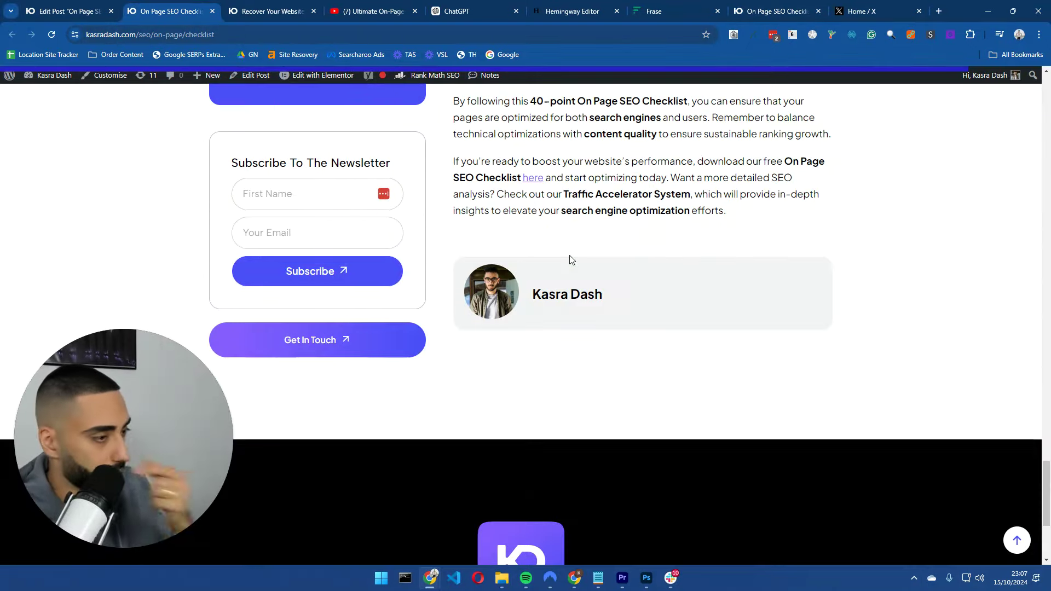
{"action": "scroll", "coordinate": [592, 282], "scroll_direction": "up", "scroll_amount": 4}
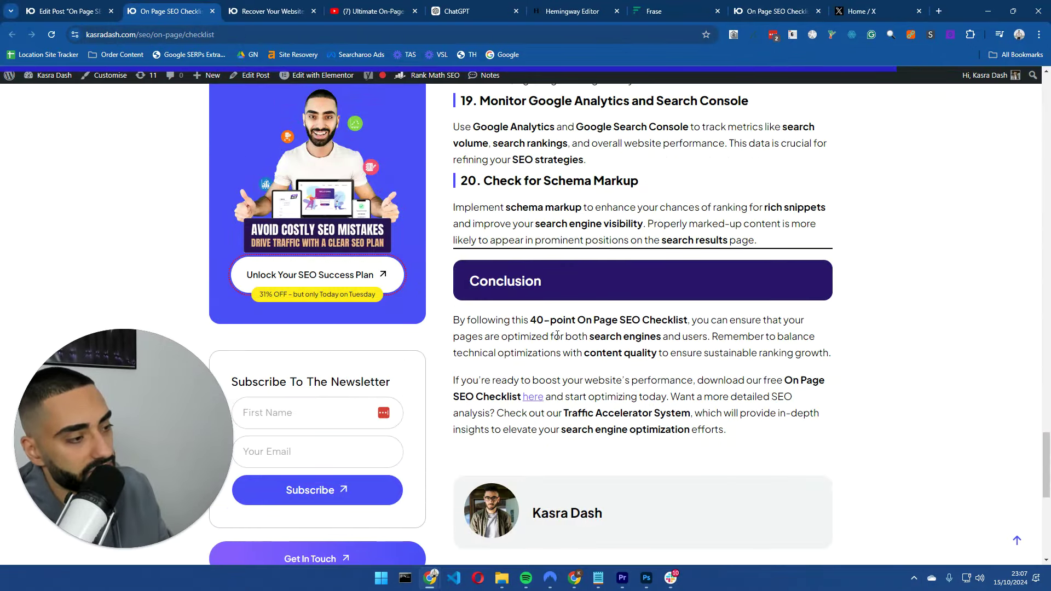
{"action": "scroll", "coordinate": [551, 327], "scroll_direction": "up", "scroll_amount": 5}
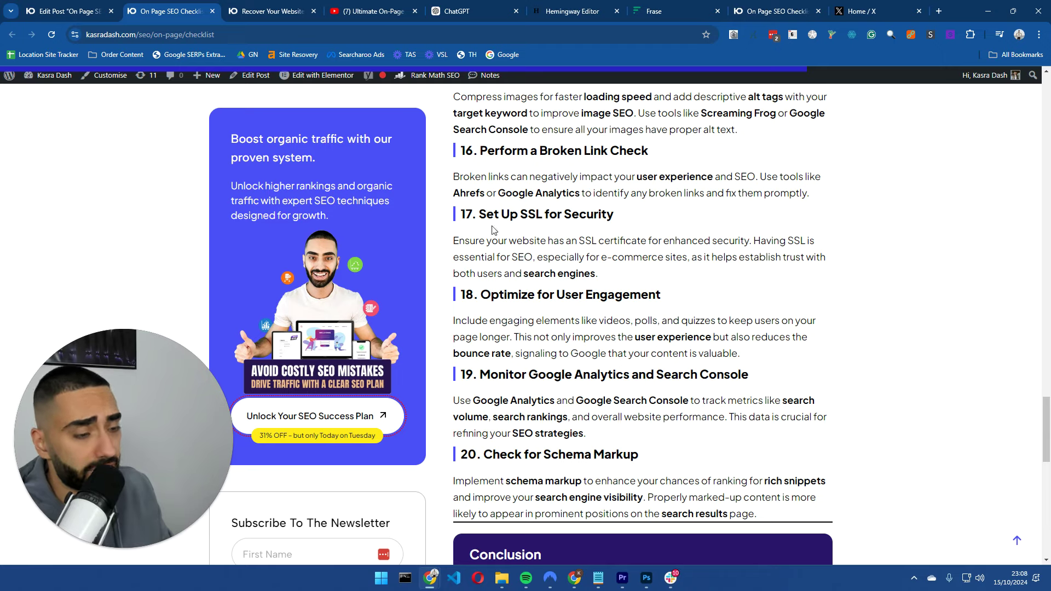
{"action": "left_click", "coordinate": [253, 12]}
{"action": "scroll", "coordinate": [538, 280], "scroll_direction": "down", "scroll_amount": 15}
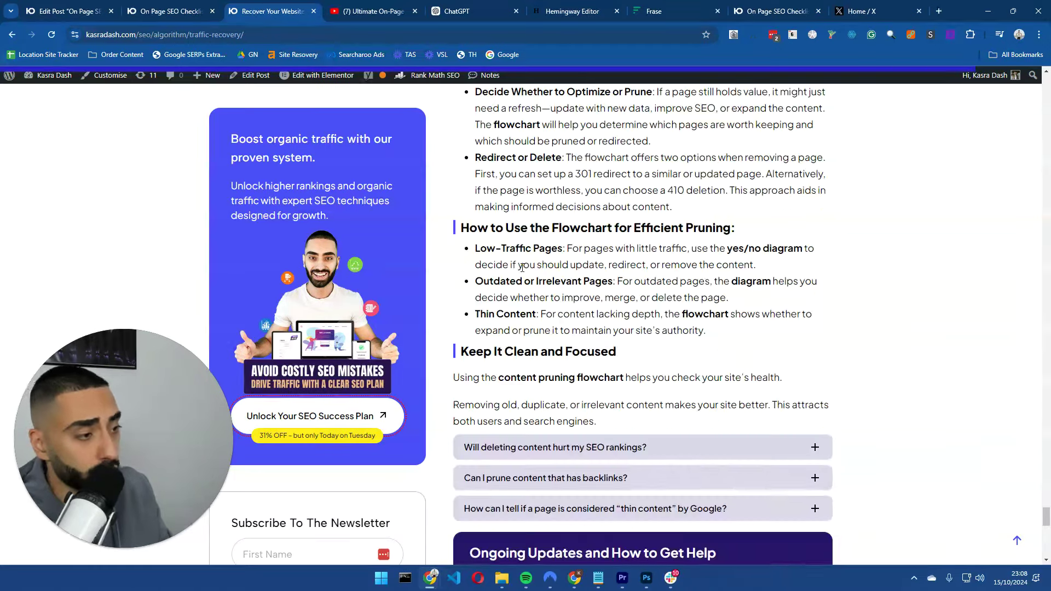
{"action": "scroll", "coordinate": [548, 267], "scroll_direction": "up", "scroll_amount": 5}
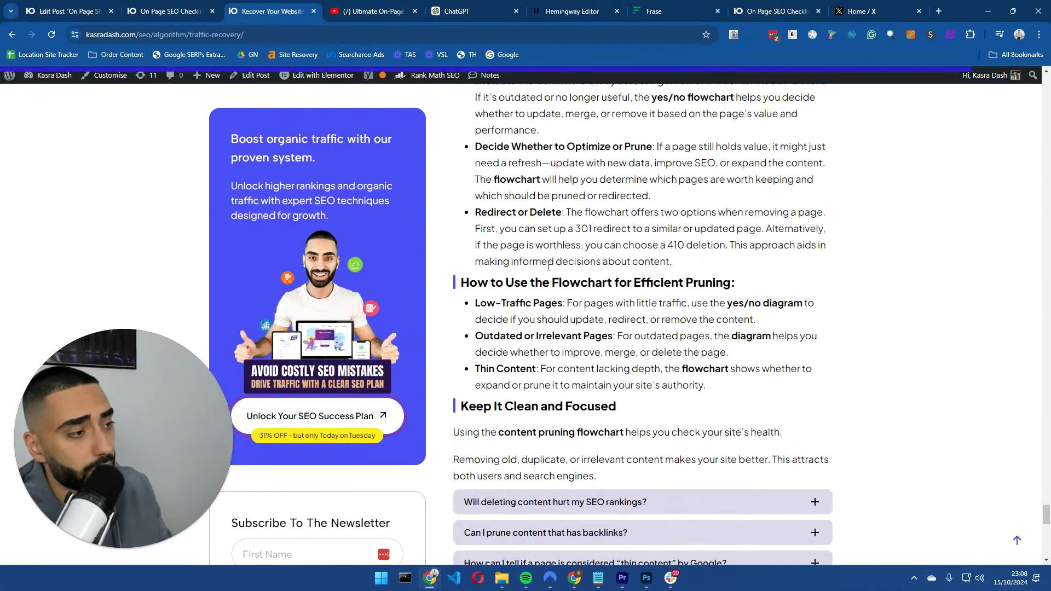
{"action": "scroll", "coordinate": [510, 322], "scroll_direction": "down", "scroll_amount": 3}
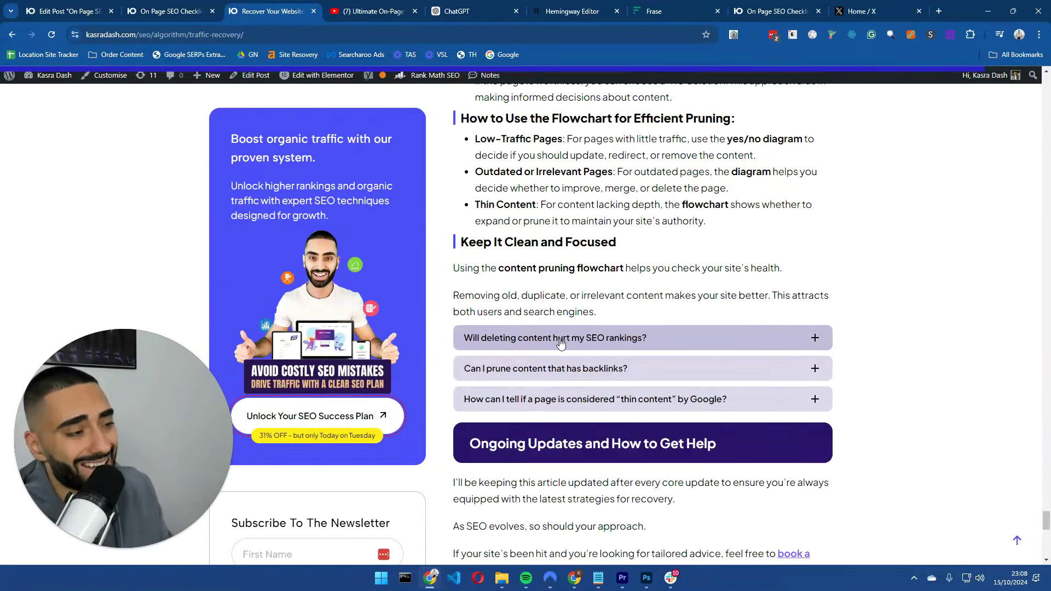
{"action": "scroll", "coordinate": [500, 315], "scroll_direction": "down", "scroll_amount": 8}
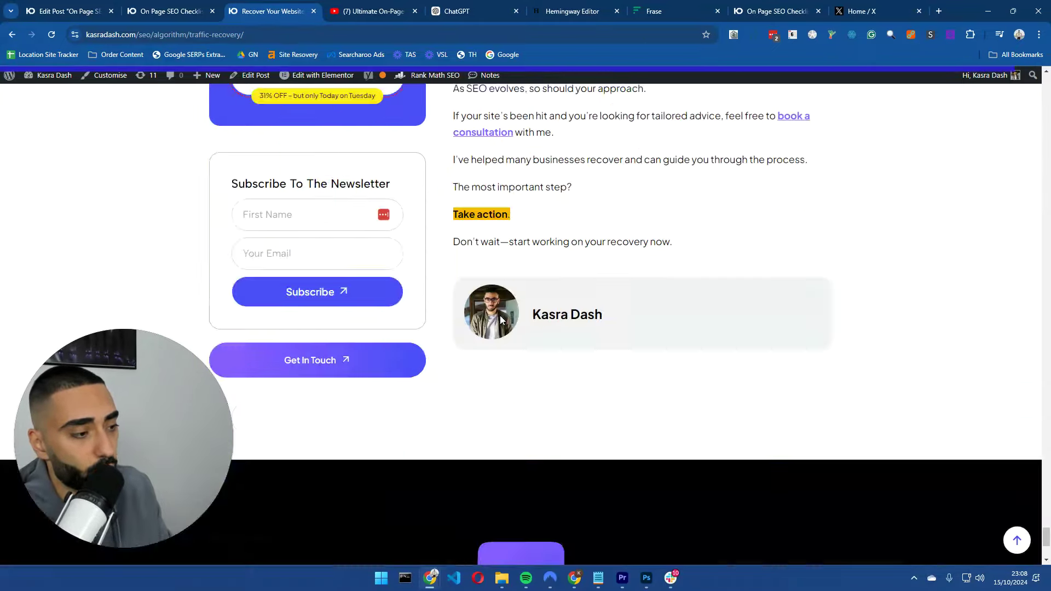
{"action": "scroll", "coordinate": [492, 307], "scroll_direction": "up", "scroll_amount": 8}
{"action": "scroll", "coordinate": [481, 317], "scroll_direction": "up", "scroll_amount": 20}
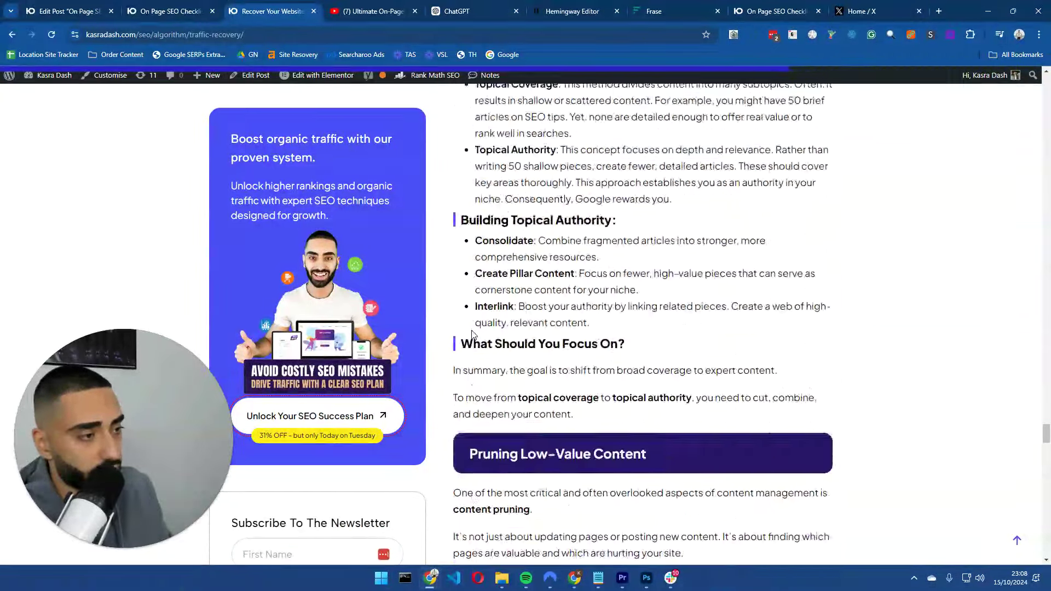
{"action": "scroll", "coordinate": [472, 330], "scroll_direction": "down", "scroll_amount": 20}
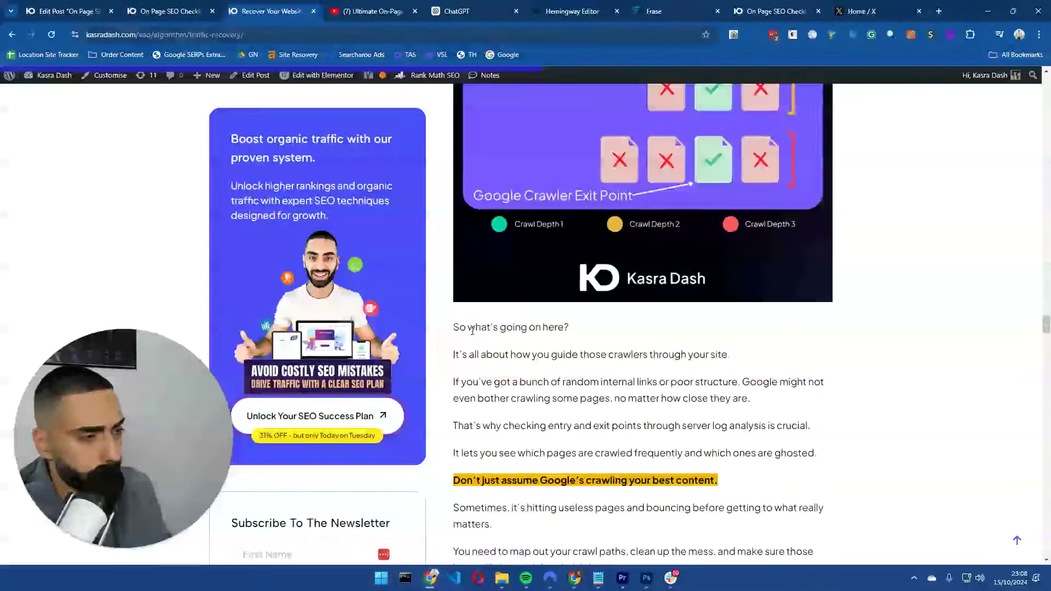
{"action": "scroll", "coordinate": [514, 296], "scroll_direction": "up", "scroll_amount": 15}
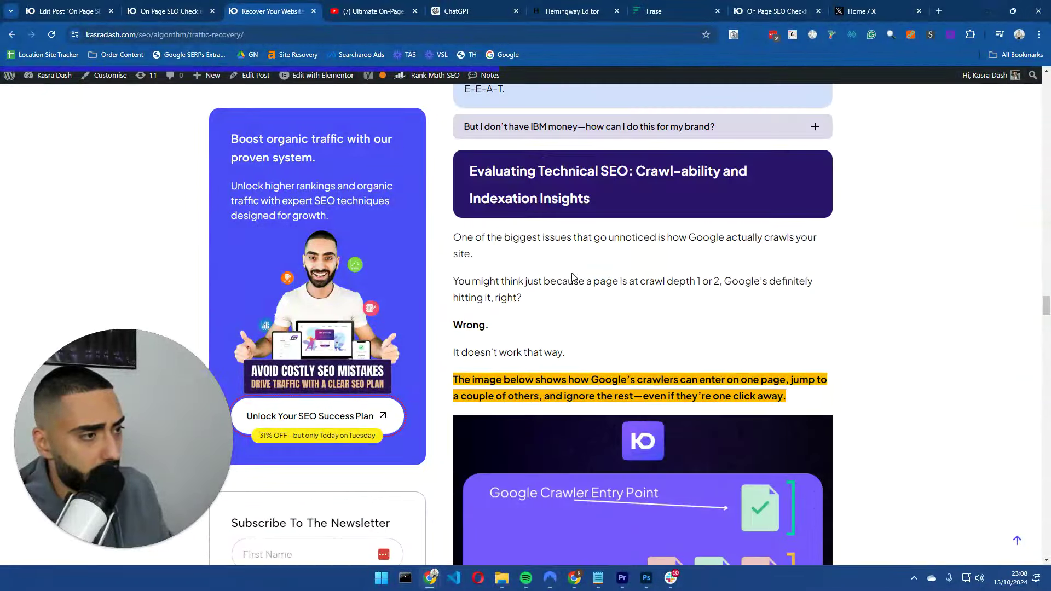
{"action": "left_click_drag", "start_coordinate": [635, 171], "coordinate": [746, 174]}
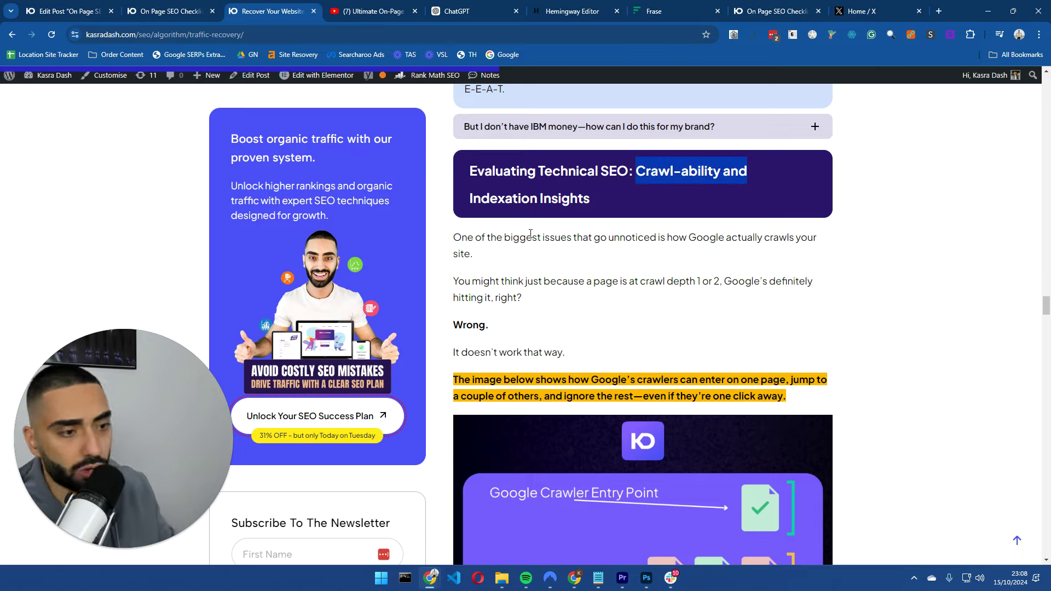
{"action": "scroll", "coordinate": [573, 242], "scroll_direction": "down", "scroll_amount": 10}
{"action": "scroll", "coordinate": [573, 247], "scroll_direction": "down", "scroll_amount": 8}
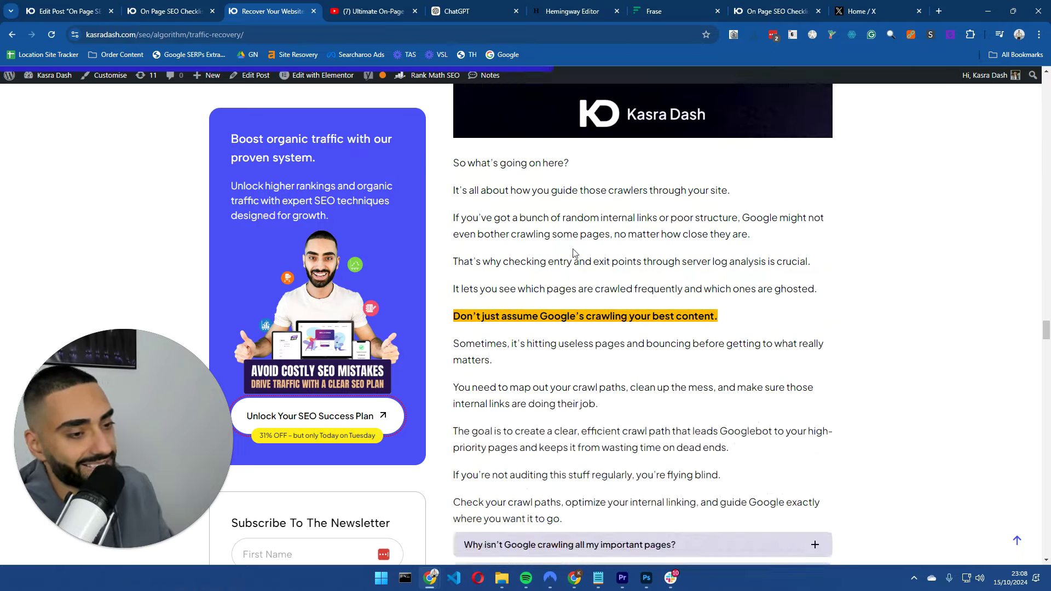
{"action": "scroll", "coordinate": [523, 280], "scroll_direction": "down", "scroll_amount": 5}
{"action": "scroll", "coordinate": [548, 285], "scroll_direction": "up", "scroll_amount": 20}
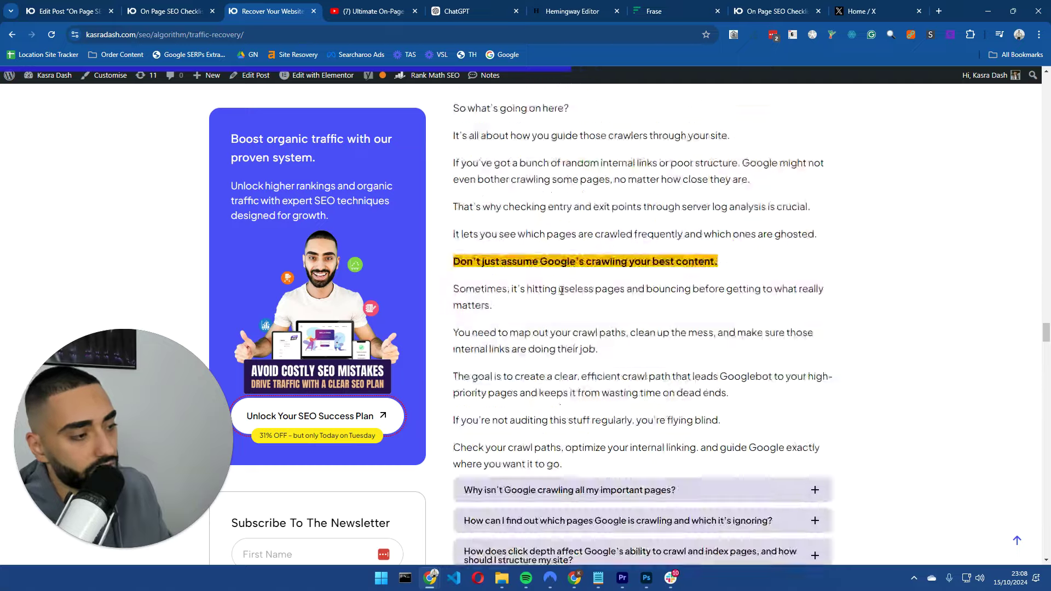
{"action": "scroll", "coordinate": [561, 291], "scroll_direction": "down", "scroll_amount": 3}
{"action": "scroll", "coordinate": [561, 291], "scroll_direction": "up", "scroll_amount": 4}
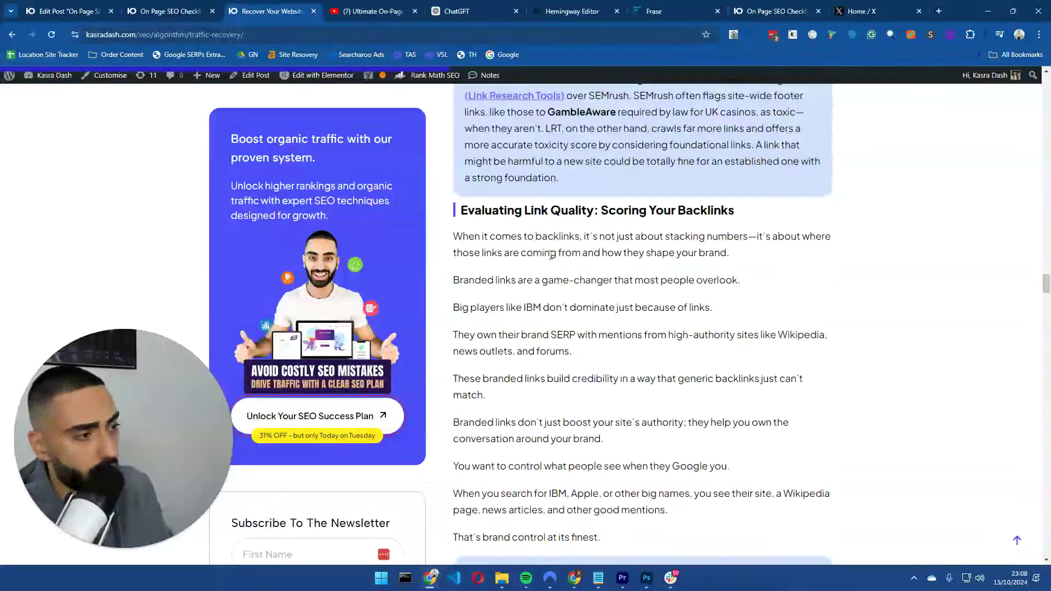
{"action": "left_click_drag", "start_coordinate": [515, 211], "coordinate": [664, 211]}
{"action": "scroll", "coordinate": [617, 228], "scroll_direction": "down", "scroll_amount": 5}
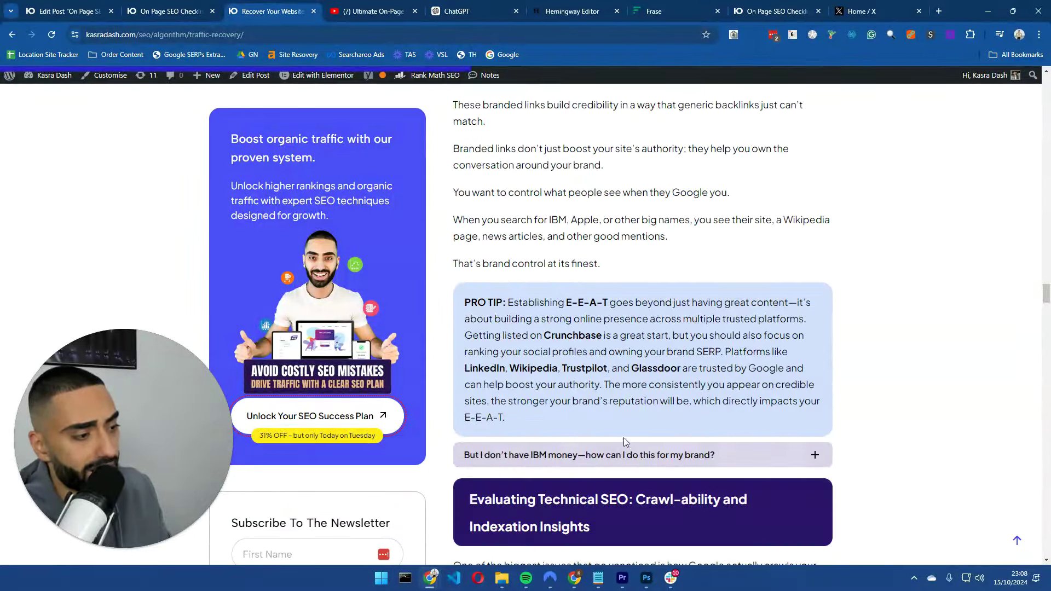
{"action": "scroll", "coordinate": [592, 319], "scroll_direction": "up", "scroll_amount": 13}
{"action": "scroll", "coordinate": [592, 319], "scroll_direction": "up", "scroll_amount": 18}
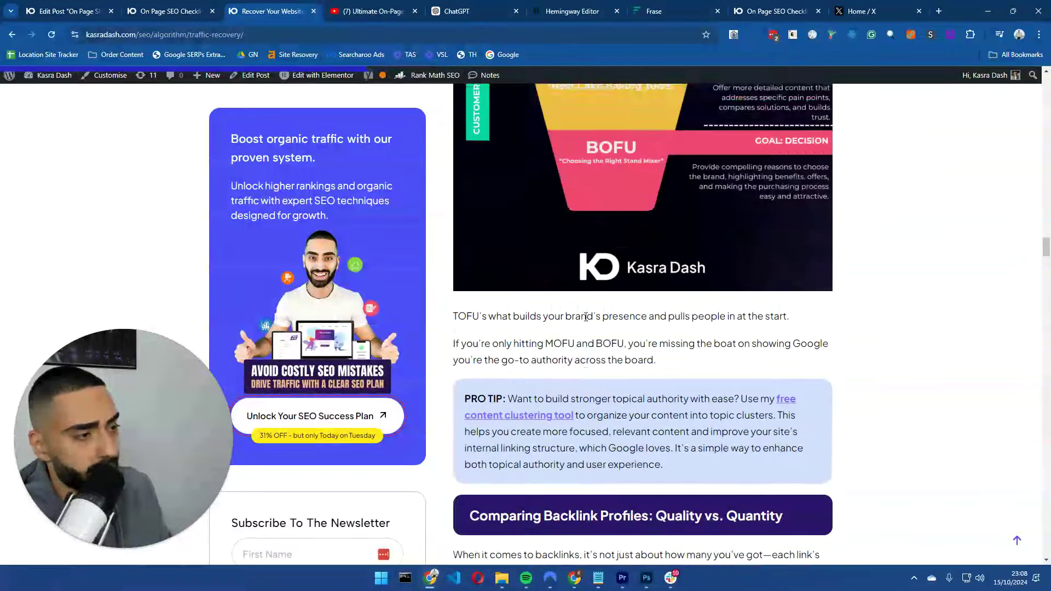
{"action": "scroll", "coordinate": [585, 322], "scroll_direction": "up", "scroll_amount": 1}
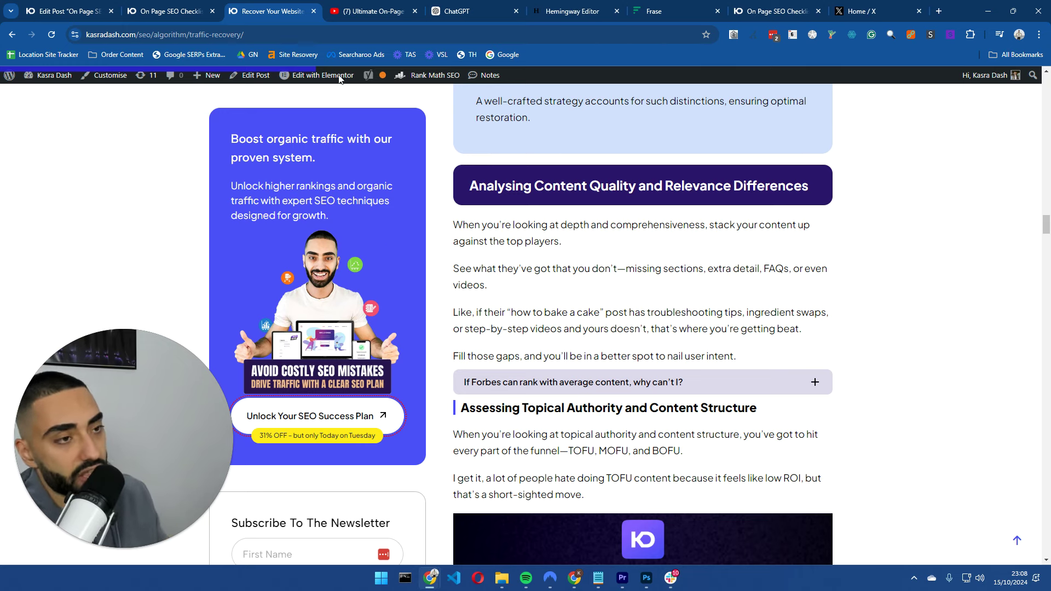
{"action": "left_click", "coordinate": [180, 5]}
{"action": "scroll", "coordinate": [643, 289], "scroll_direction": "down", "scroll_amount": 8}
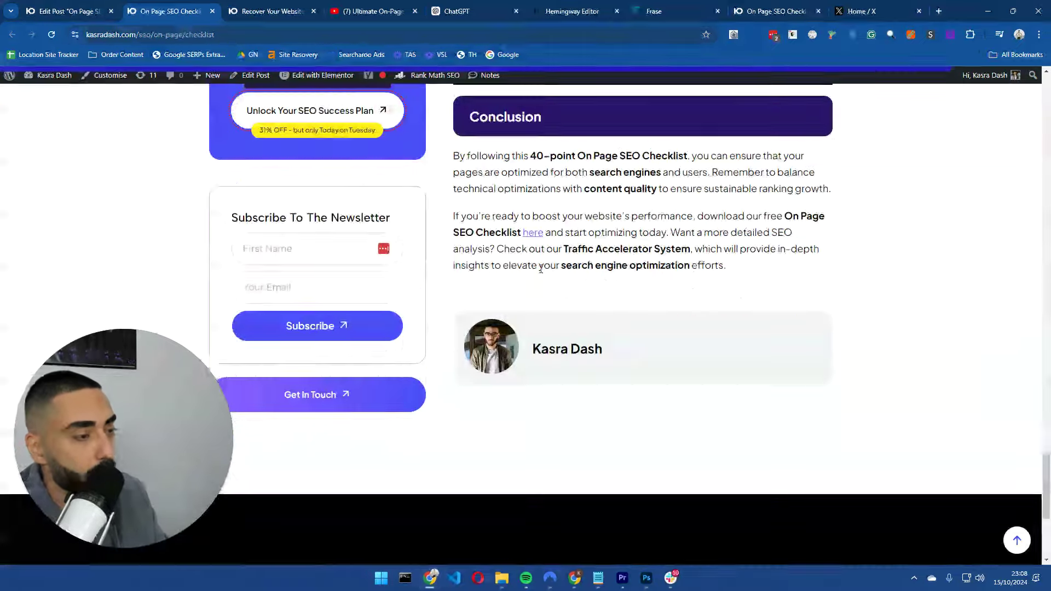
{"action": "scroll", "coordinate": [594, 282], "scroll_direction": "up", "scroll_amount": 9}
{"action": "scroll", "coordinate": [593, 282], "scroll_direction": "up", "scroll_amount": 5}
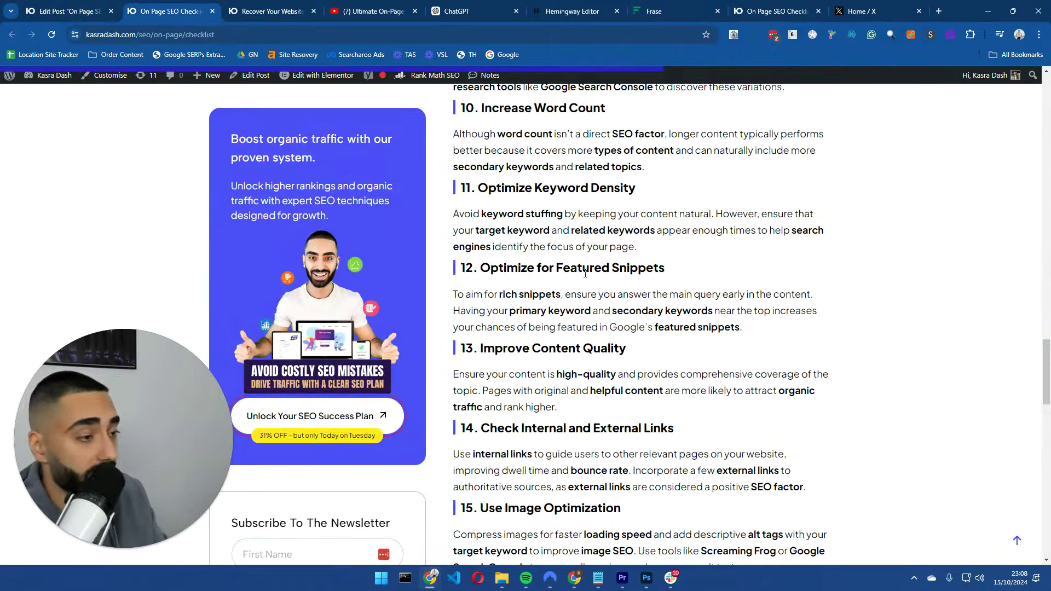
{"action": "scroll", "coordinate": [560, 249], "scroll_direction": "up", "scroll_amount": 1}
{"action": "scroll", "coordinate": [559, 247], "scroll_direction": "up", "scroll_amount": 8}
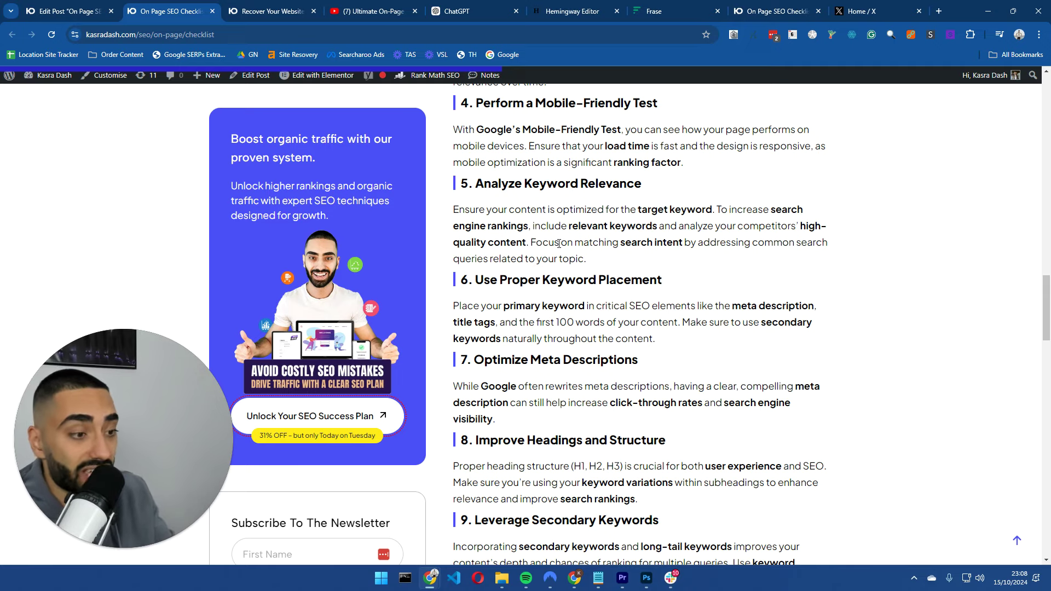
{"action": "scroll", "coordinate": [659, 279], "scroll_direction": "up", "scroll_amount": 8}
{"action": "scroll", "coordinate": [659, 279], "scroll_direction": "up", "scroll_amount": 8}
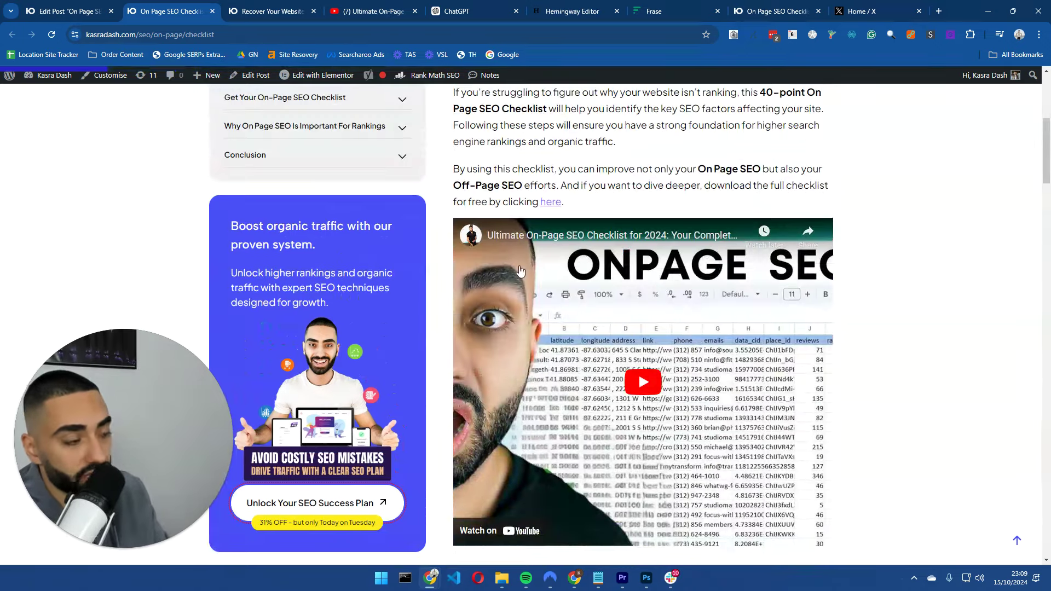
{"action": "scroll", "coordinate": [569, 301], "scroll_direction": "up", "scroll_amount": 5}
{"action": "scroll", "coordinate": [568, 305], "scroll_direction": "down", "scroll_amount": 12}
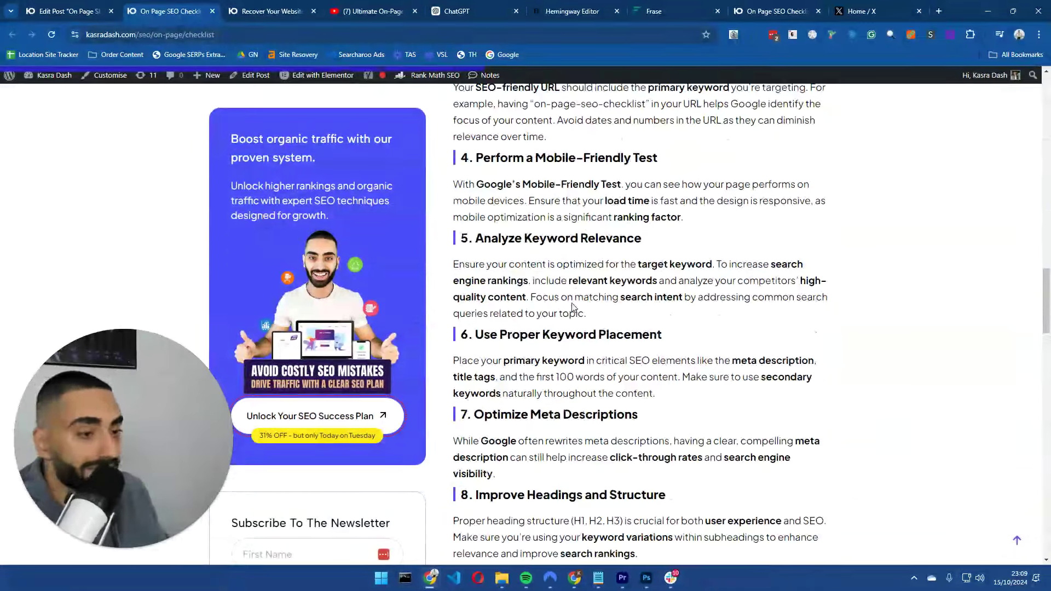
{"action": "key", "text": "ctrl+Tab"}
{"action": "scroll", "coordinate": [622, 333], "scroll_direction": "up", "scroll_amount": 15}
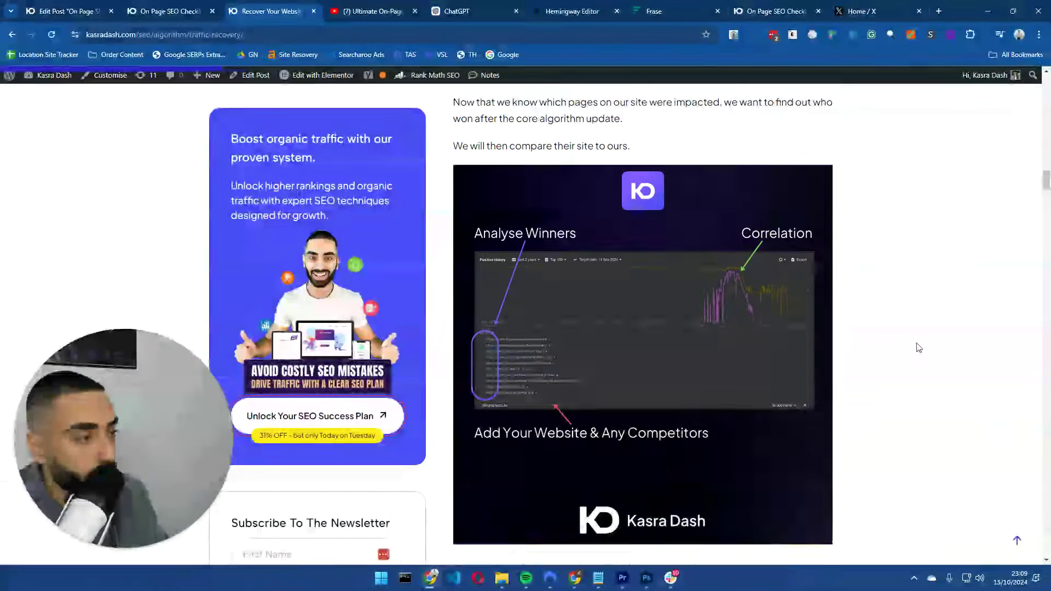
{"action": "scroll", "coordinate": [604, 355], "scroll_direction": "down", "scroll_amount": 6}
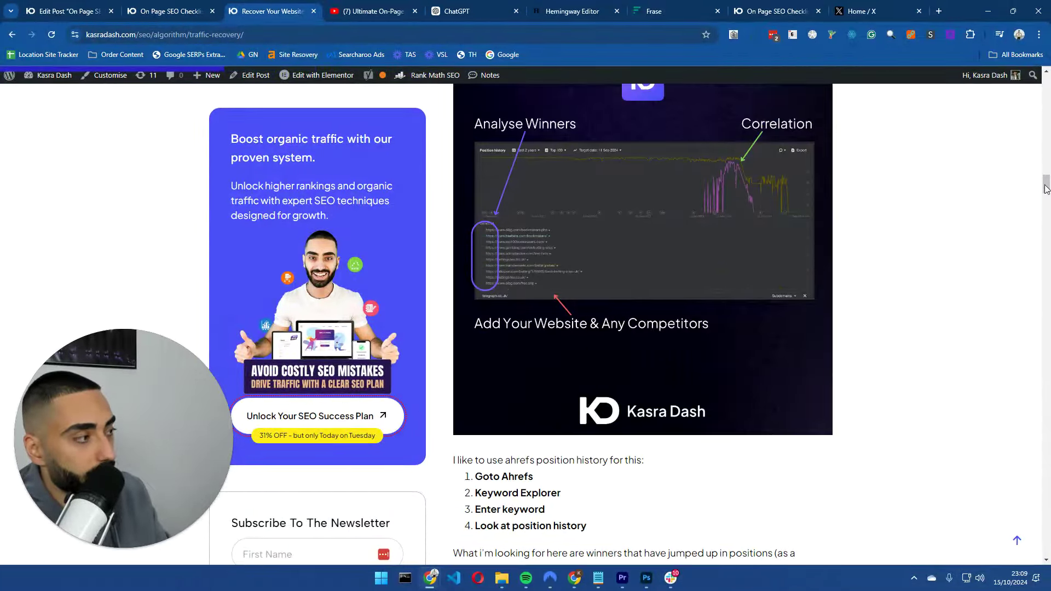
{"action": "left_click_drag", "start_coordinate": [1045, 185], "coordinate": [1047, 480]}
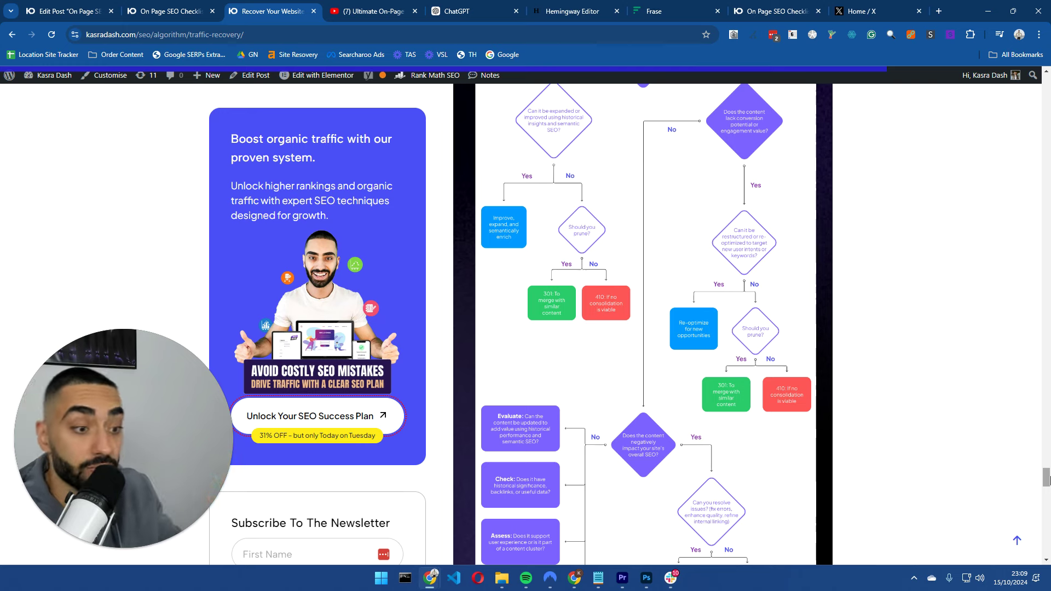